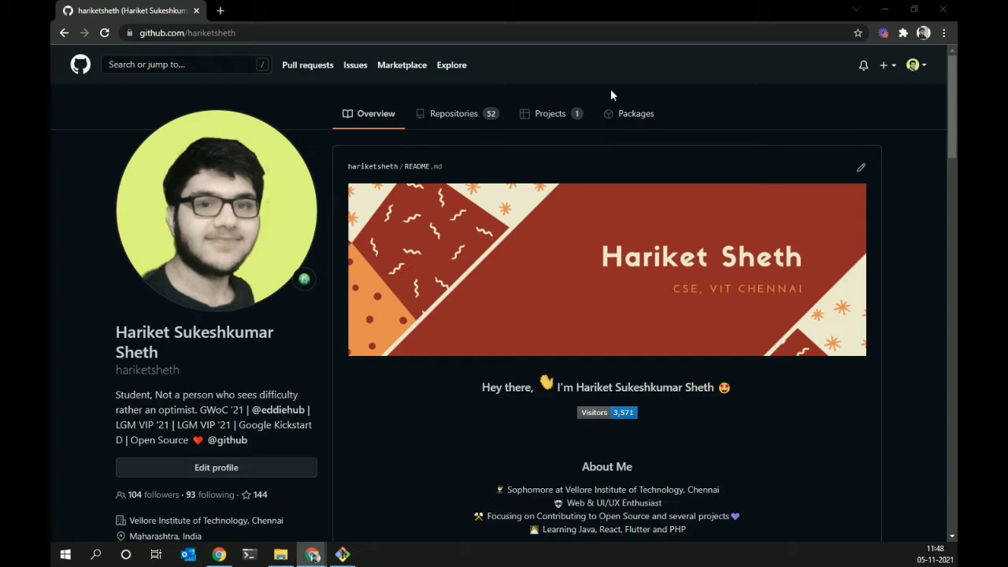
- Open and close the account menu while scrolling the profile page
{"action": "left_click", "coordinate": [912, 66]}
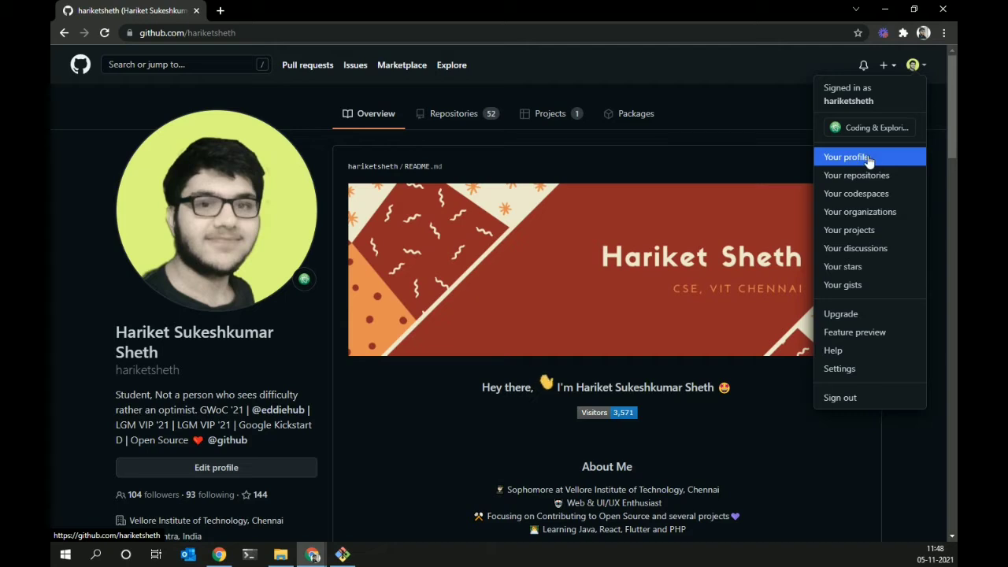
{"action": "left_click", "coordinate": [762, 108]}
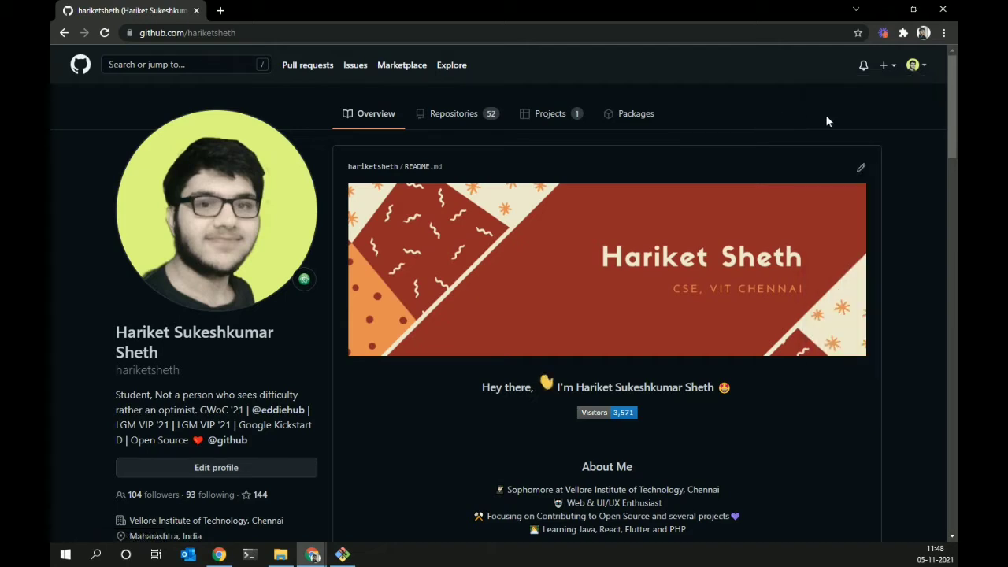
{"action": "scroll", "coordinate": [729, 110], "scroll_direction": "down", "scroll_amount": 1}
{"action": "scroll", "coordinate": [728, 110], "scroll_direction": "up", "scroll_amount": 1}
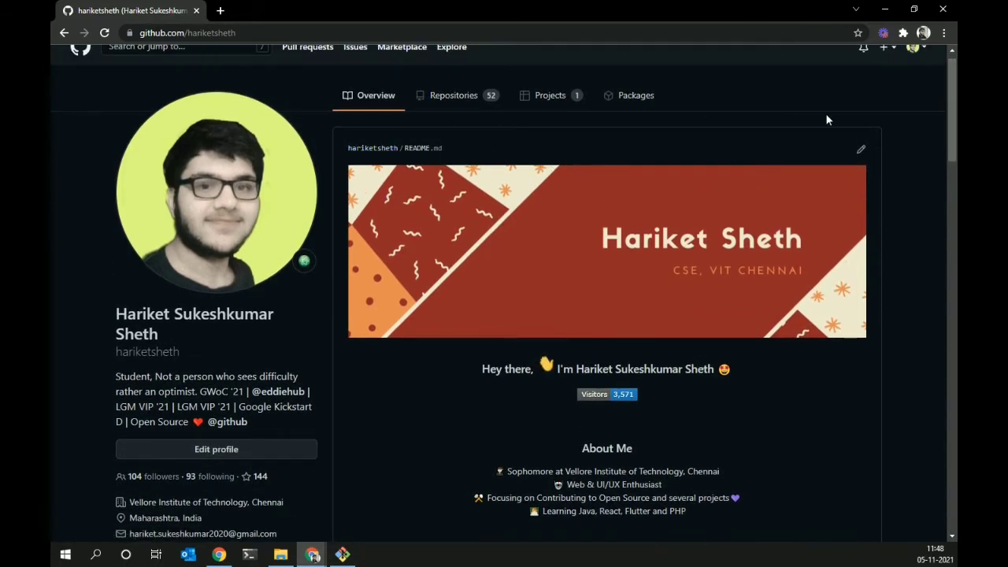
{"action": "scroll", "coordinate": [807, 103], "scroll_direction": "up", "scroll_amount": 1}
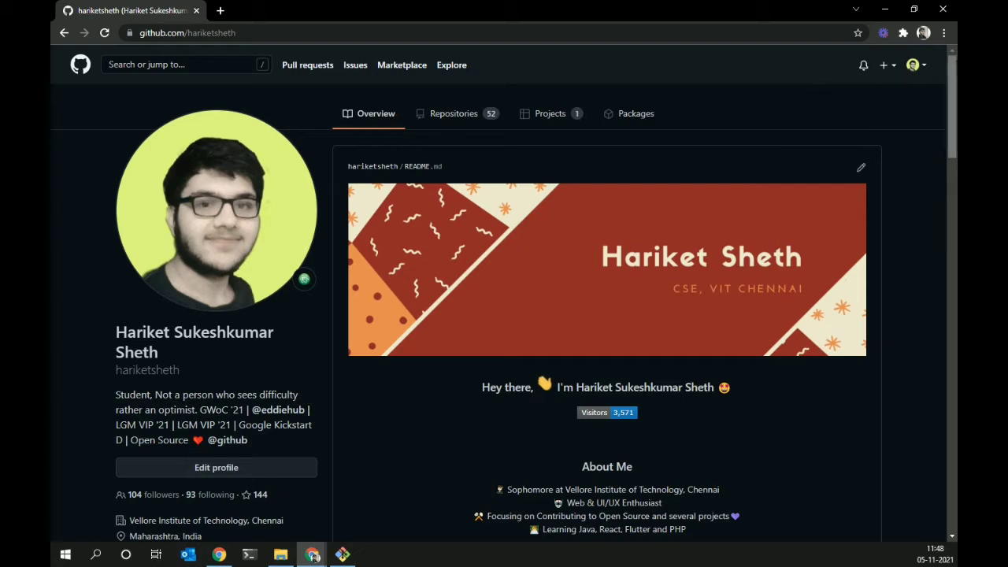
{"action": "left_click", "coordinate": [914, 65]}
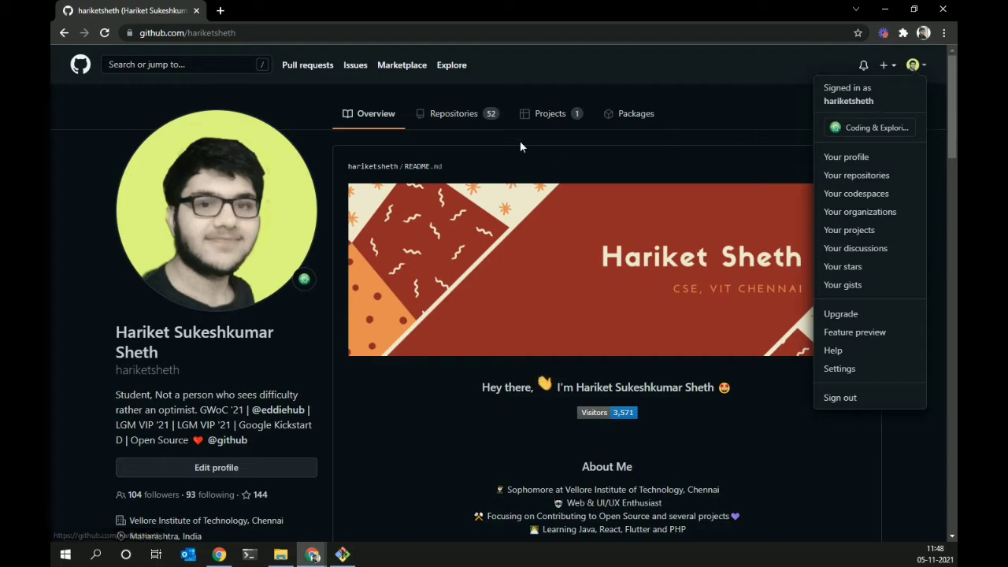
{"action": "left_click", "coordinate": [417, 167]}
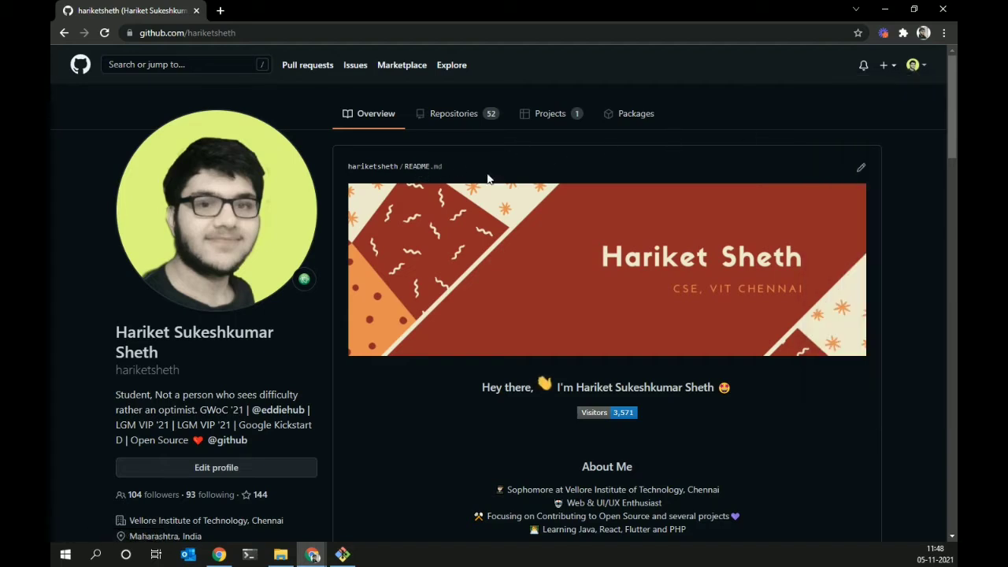
- Open the profile README repository and scroll through its rendered README and back to the top
{"action": "left_click", "coordinate": [417, 230]}
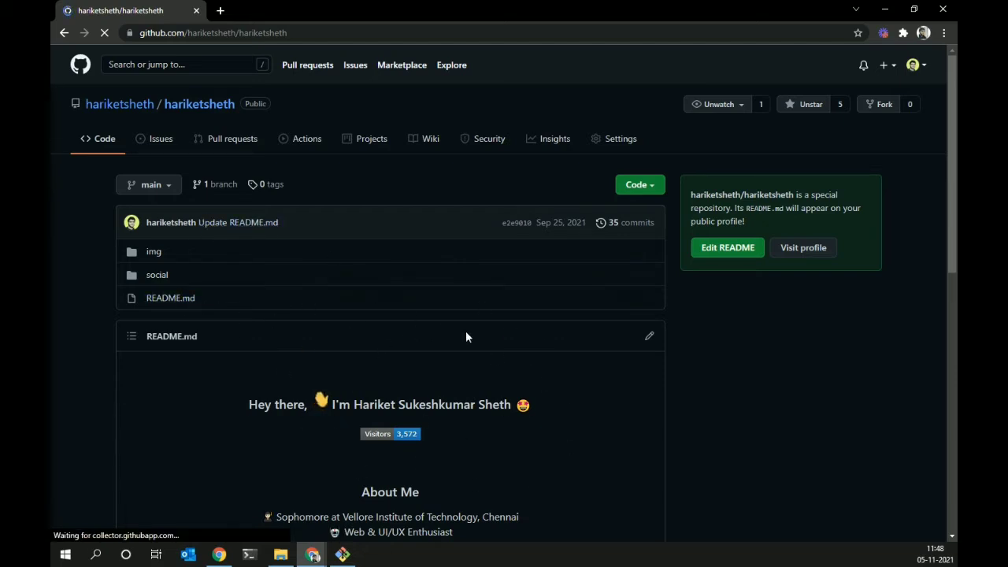
{"action": "scroll", "coordinate": [955, 242], "scroll_direction": "down", "scroll_amount": 1}
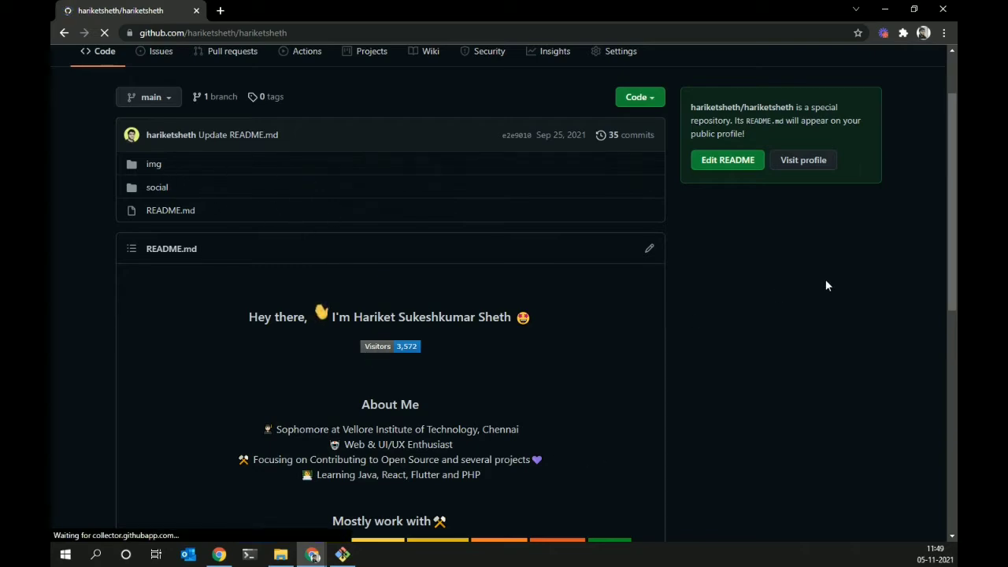
{"action": "left_click_drag", "start_coordinate": [953, 271], "coordinate": [954, 559]}
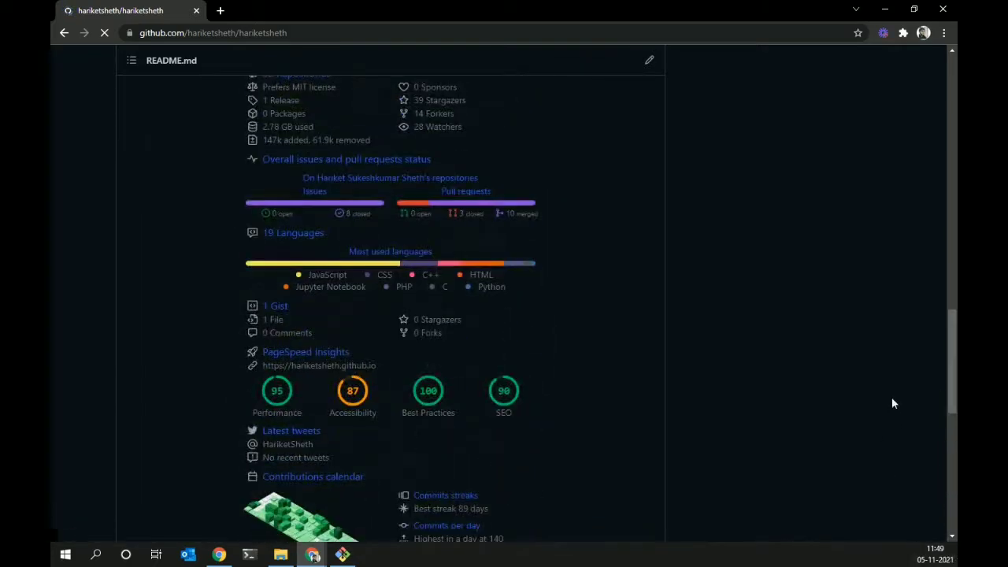
{"action": "left_click_drag", "start_coordinate": [952, 375], "coordinate": [953, 145]}
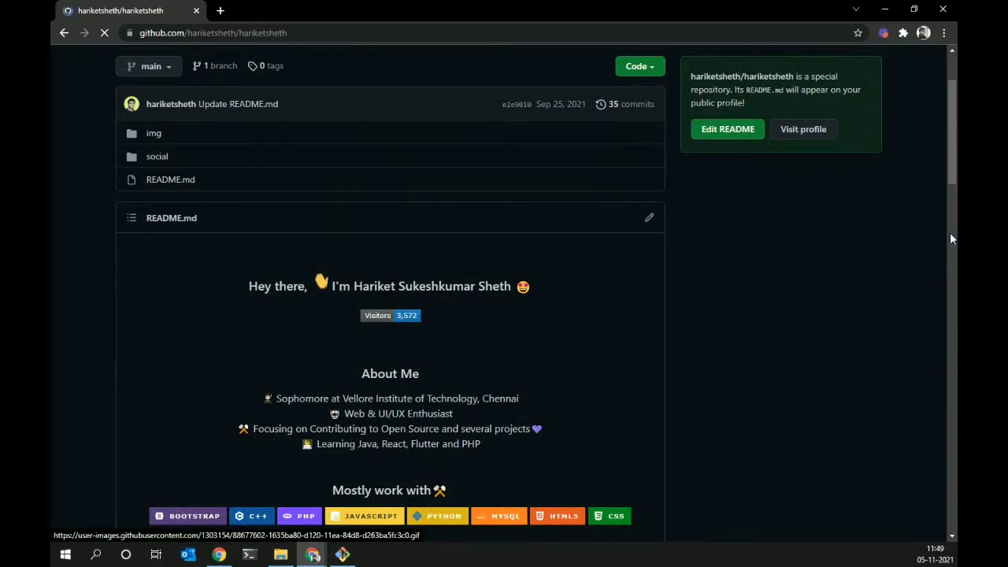
{"action": "left_click_drag", "start_coordinate": [953, 165], "coordinate": [953, 99]}
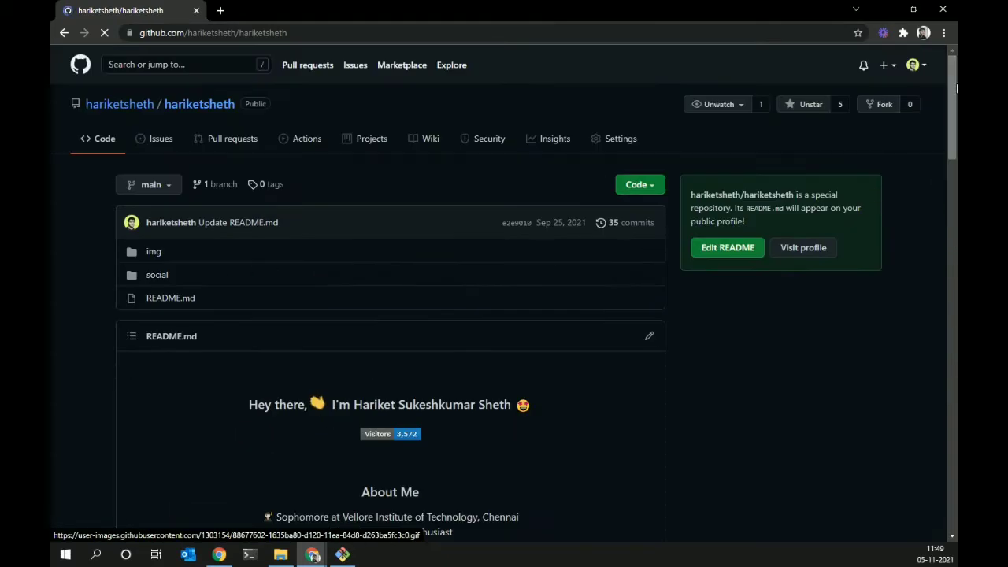
{"action": "left_click", "coordinate": [918, 66]}
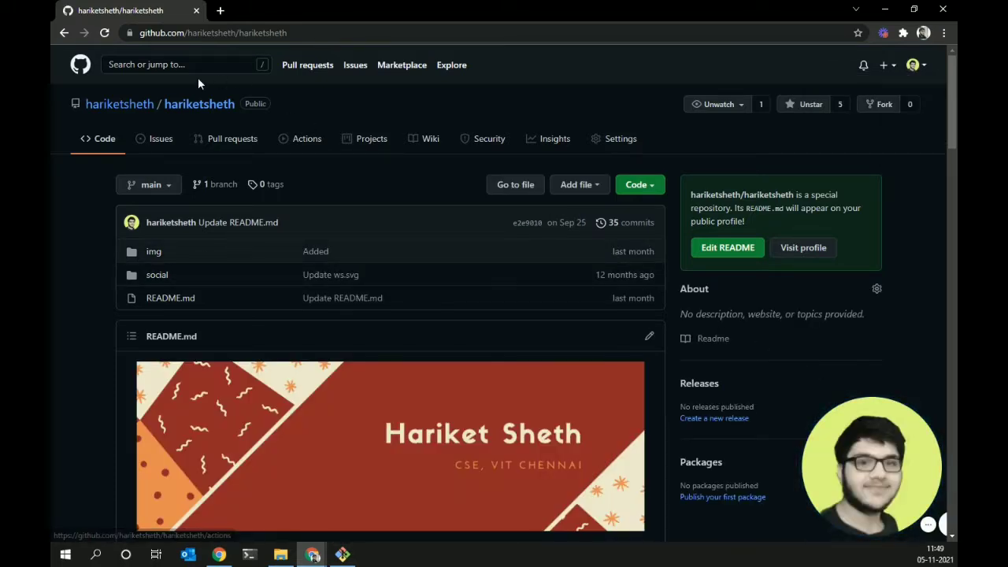
{"action": "left_click", "coordinate": [915, 65]}
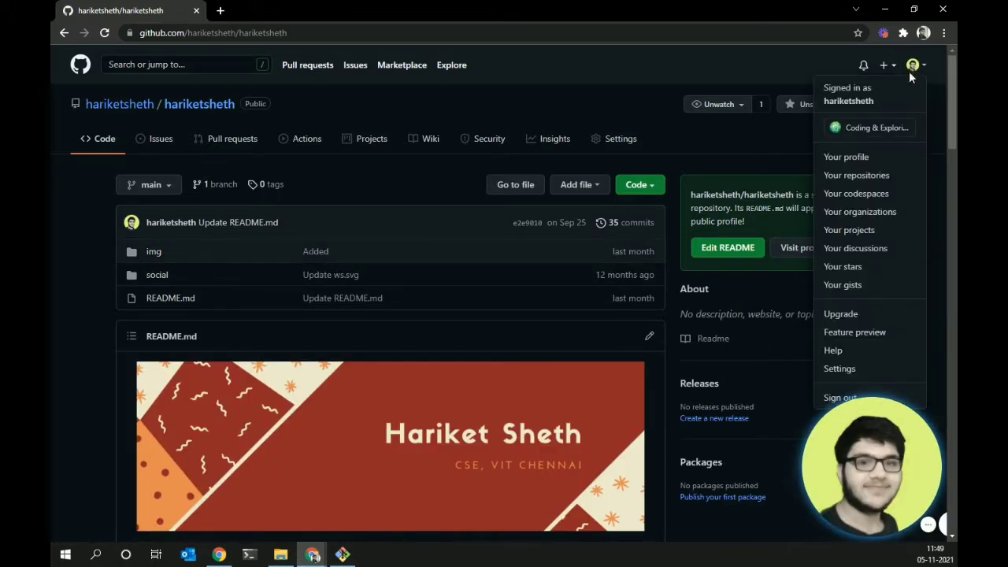
- Show the profile's Repositories tab and scroll through its 52 repositories
{"action": "left_click", "coordinate": [862, 159]}
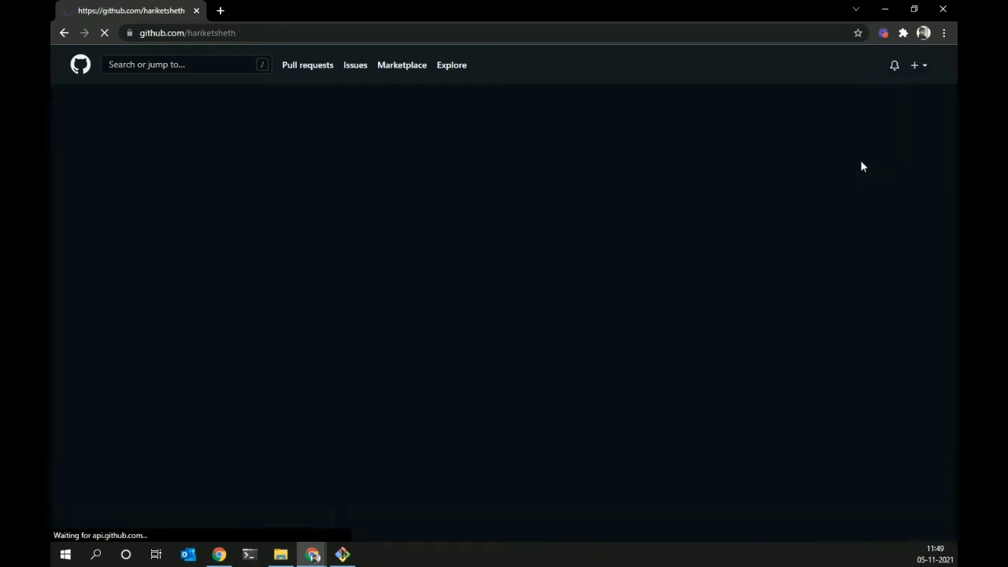
{"action": "left_click", "coordinate": [461, 114]}
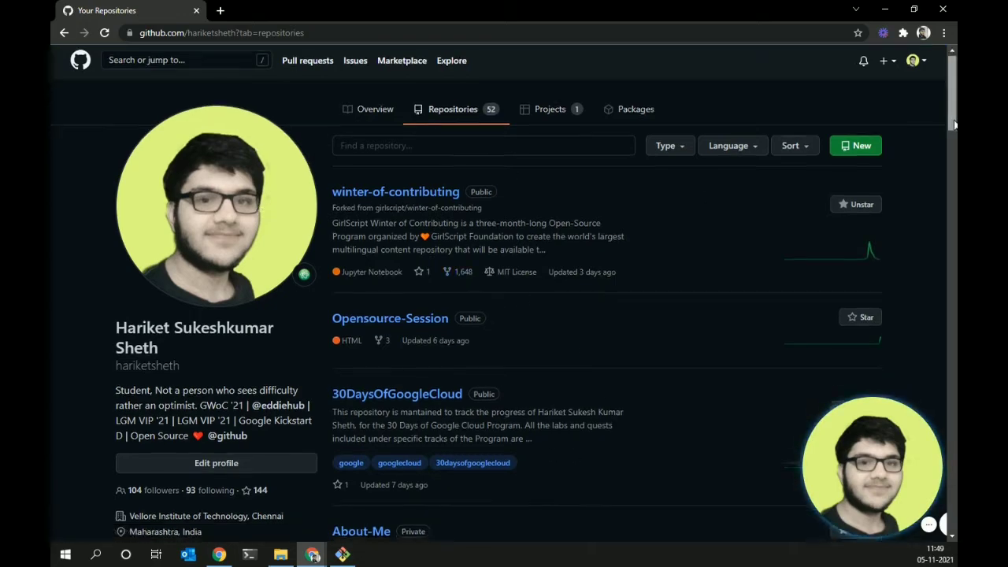
{"action": "scroll", "coordinate": [461, 286], "scroll_direction": "down", "scroll_amount": 3}
{"action": "scroll", "coordinate": [504, 307], "scroll_direction": "down", "scroll_amount": 1}
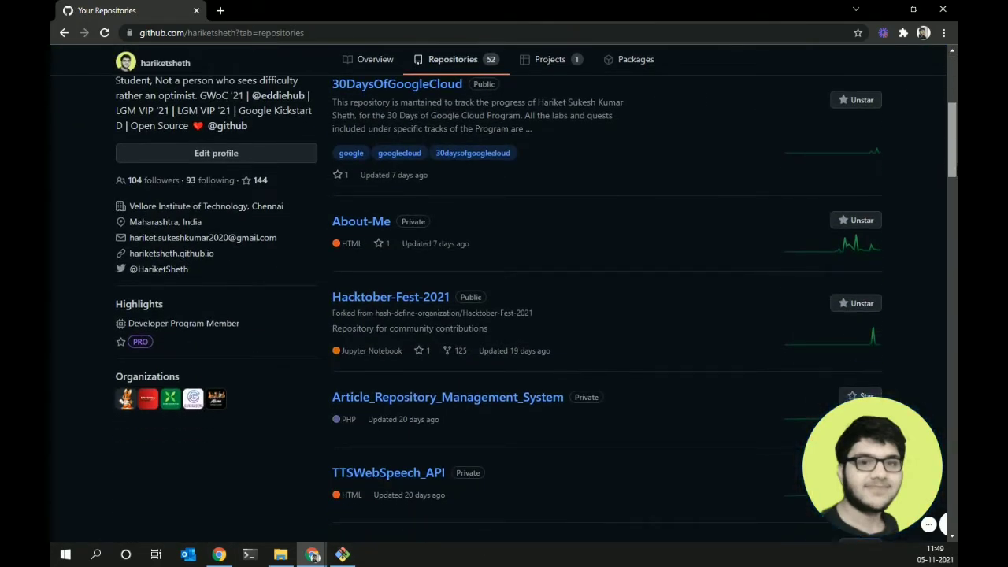
{"action": "scroll", "coordinate": [535, 307], "scroll_direction": "down", "scroll_amount": 1}
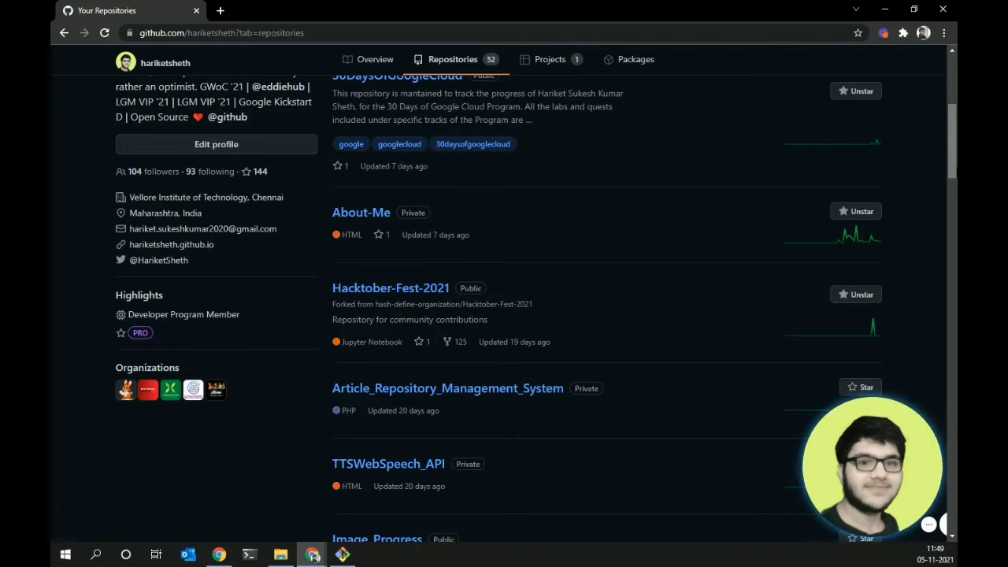
{"action": "scroll", "coordinate": [535, 307], "scroll_direction": "down", "scroll_amount": 1}
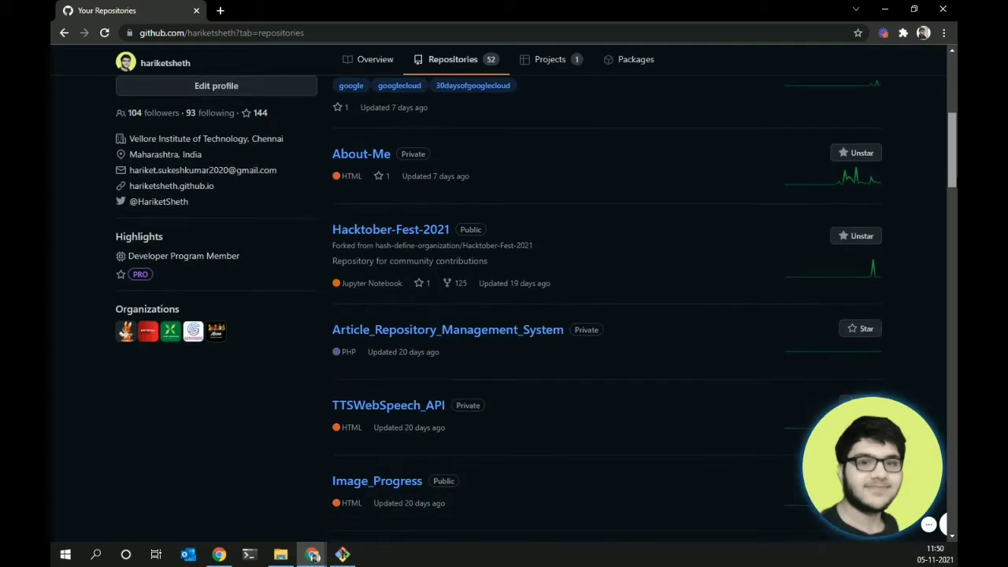
{"action": "scroll", "coordinate": [658, 315], "scroll_direction": "down", "scroll_amount": 1}
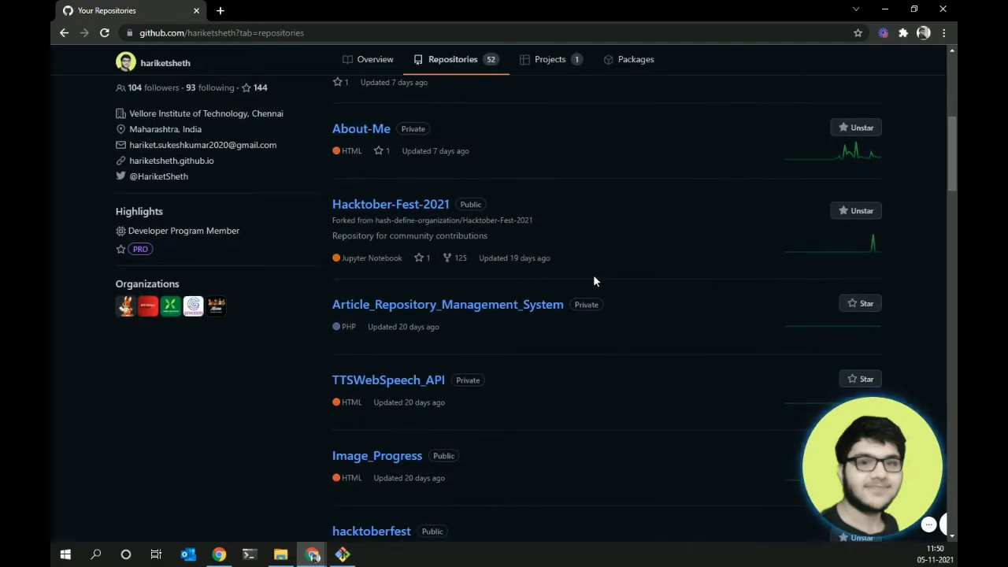
{"action": "scroll", "coordinate": [608, 271], "scroll_direction": "up", "scroll_amount": 4}
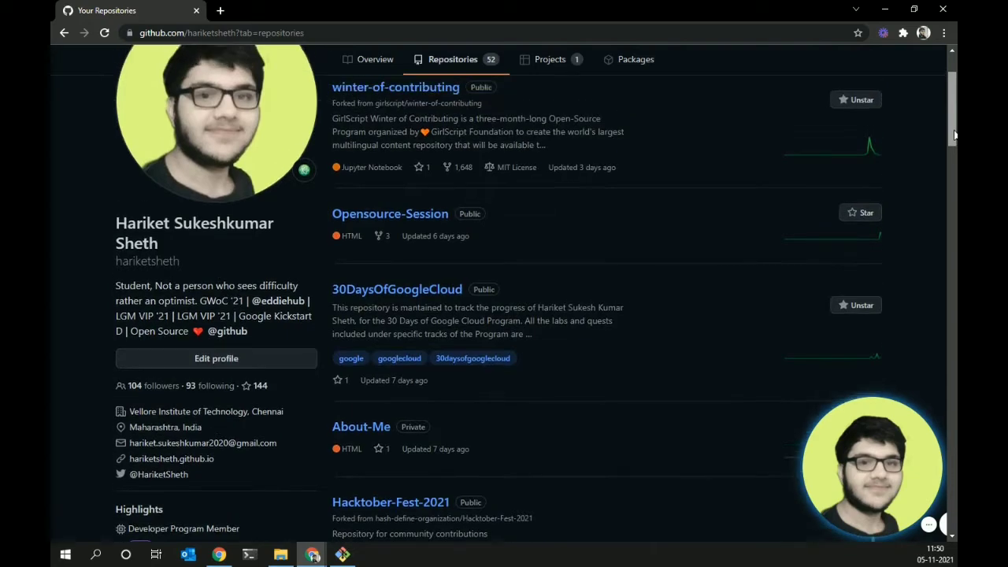
{"action": "scroll", "coordinate": [536, 307], "scroll_direction": "down", "scroll_amount": 10}
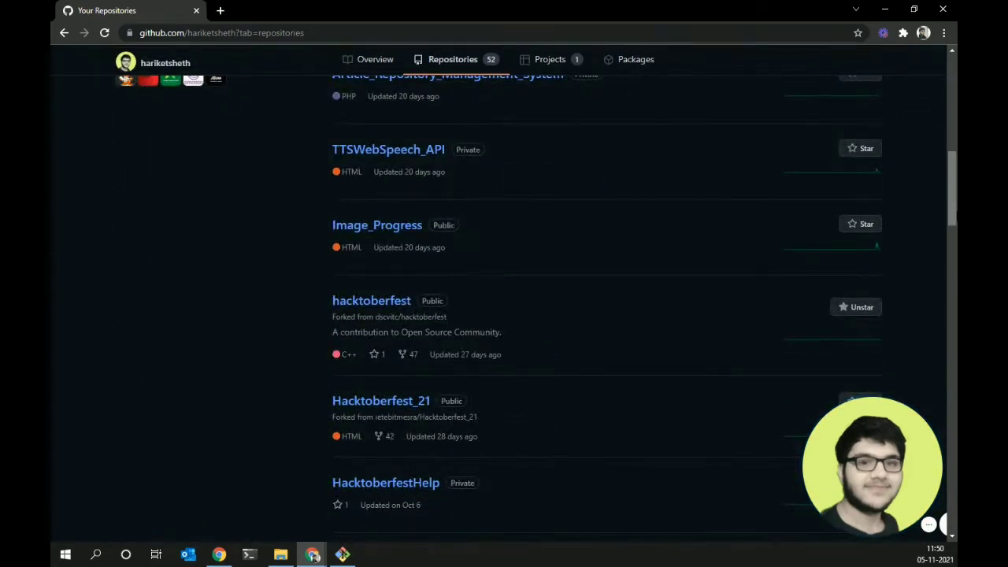
{"action": "scroll", "coordinate": [536, 307], "scroll_direction": "up", "scroll_amount": 10}
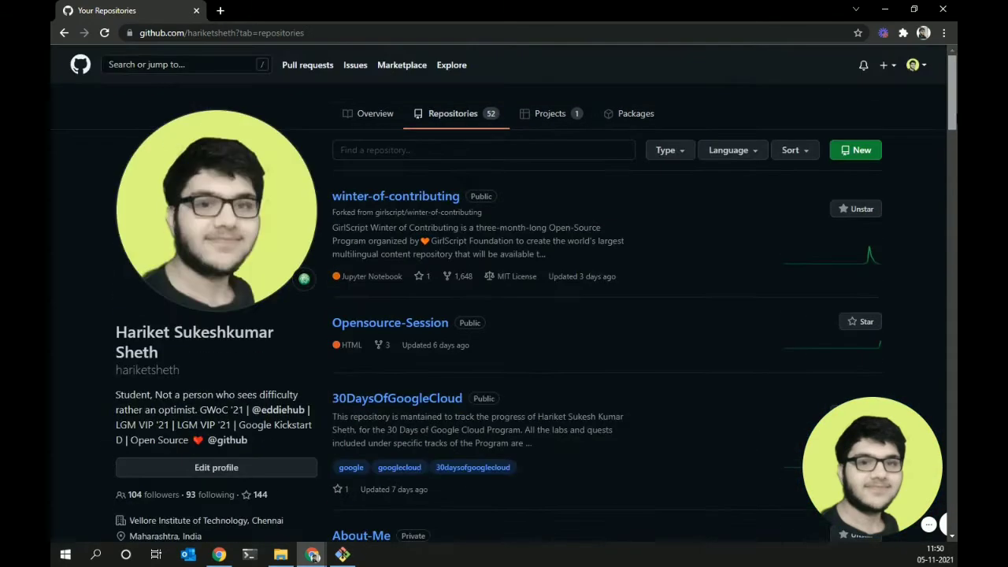
{"action": "scroll", "coordinate": [535, 307], "scroll_direction": "down", "scroll_amount": 18}
{"action": "scroll", "coordinate": [535, 307], "scroll_direction": "up", "scroll_amount": 15}
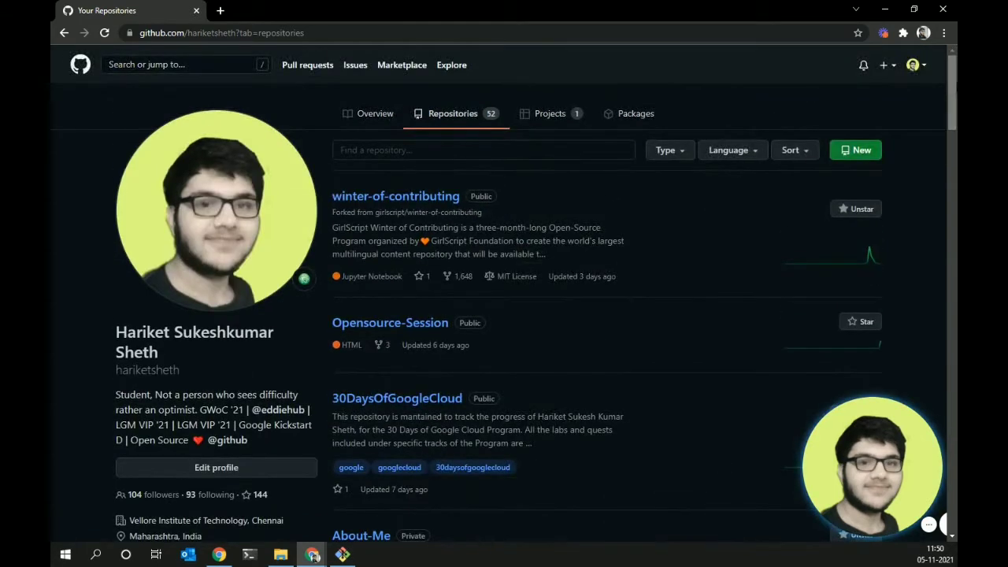
{"action": "left_click", "coordinate": [280, 554]}
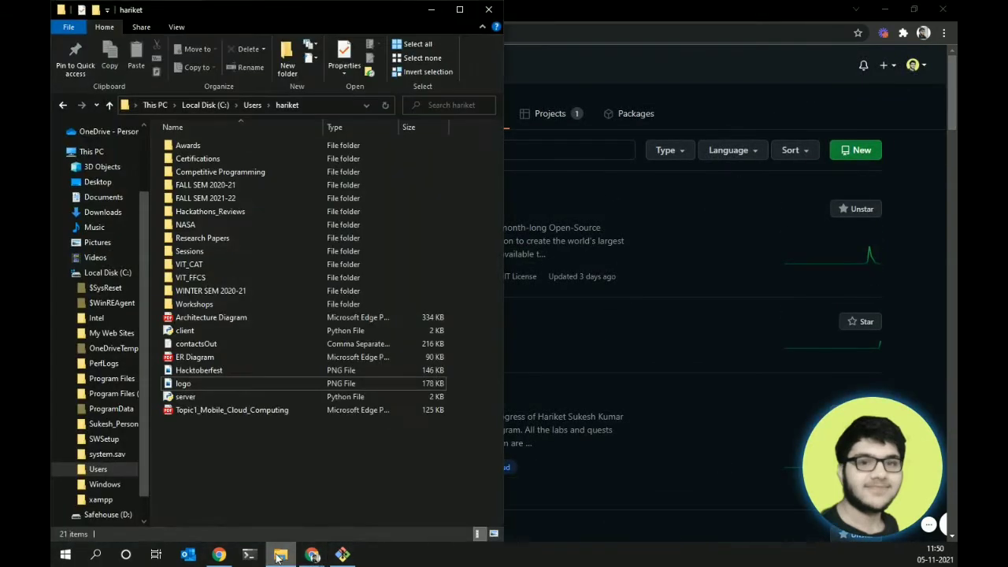
{"action": "left_click", "coordinate": [431, 9]}
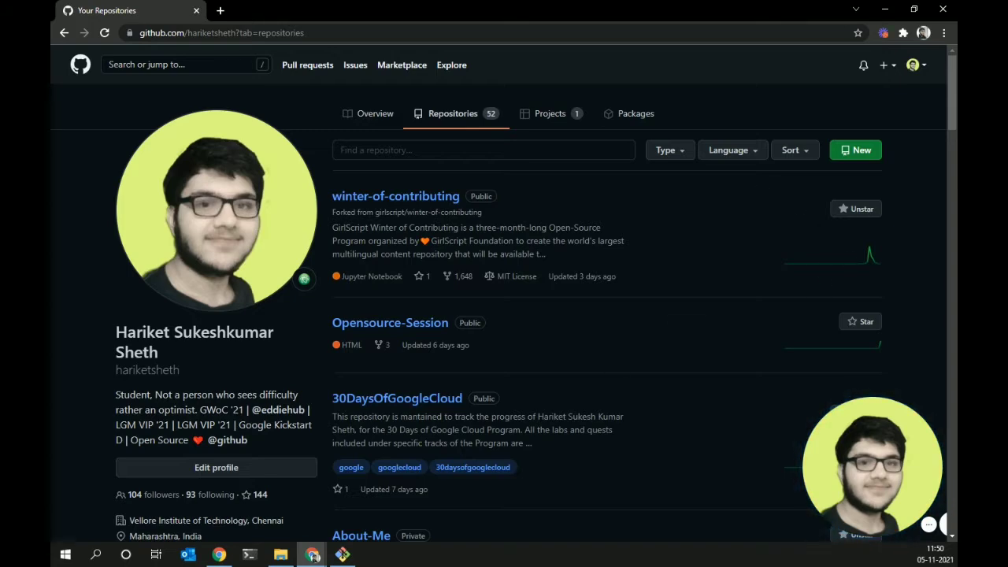
{"action": "left_click", "coordinate": [281, 554]}
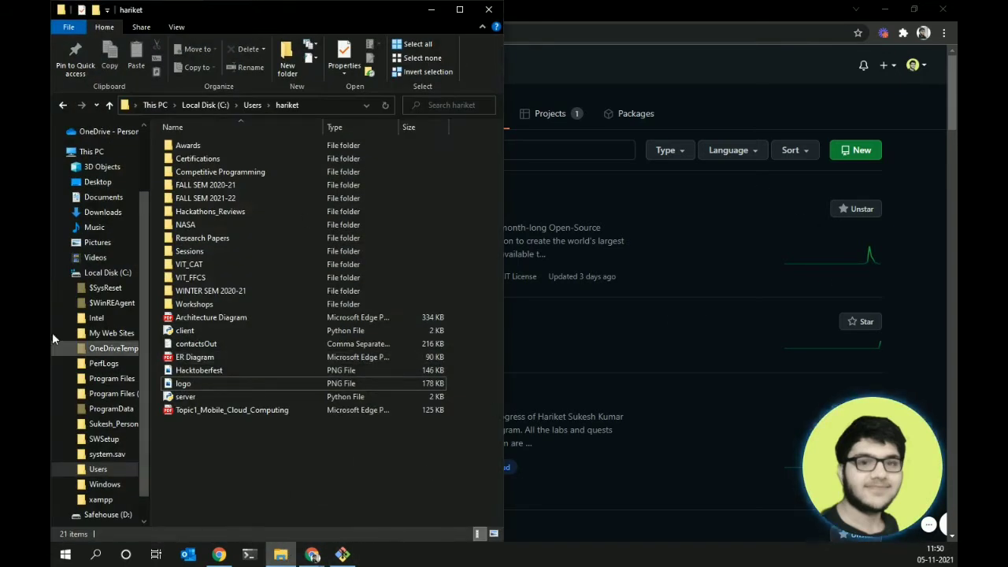
{"action": "left_click", "coordinate": [855, 83]}
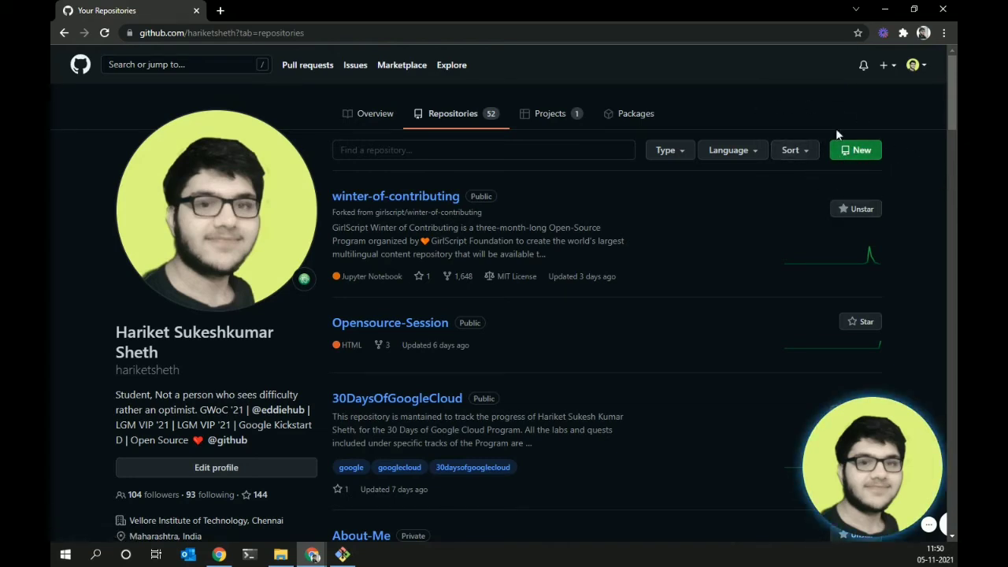
- Start a new repository with no template and name it Git-Session
{"action": "left_click", "coordinate": [863, 154]}
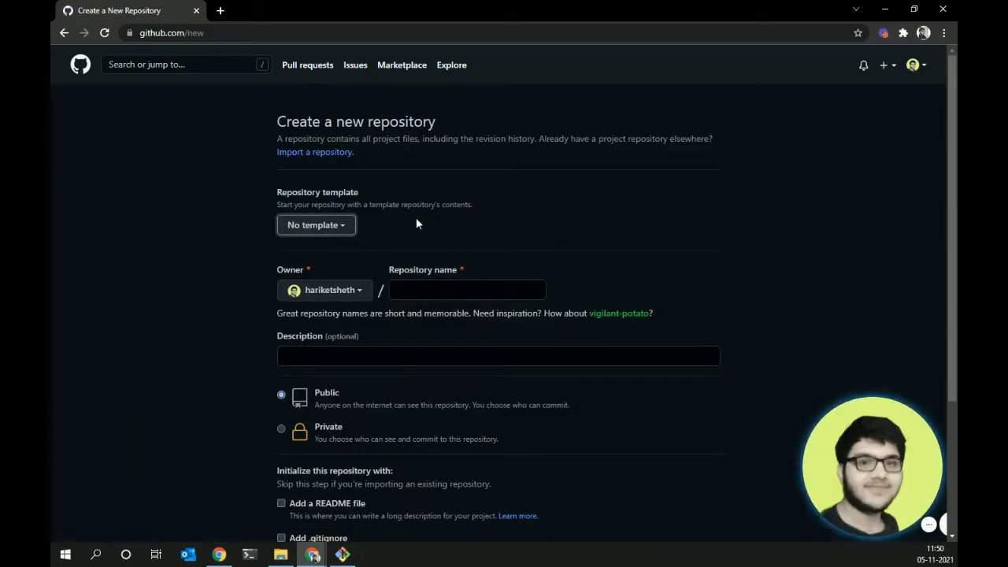
{"action": "left_click", "coordinate": [326, 229]}
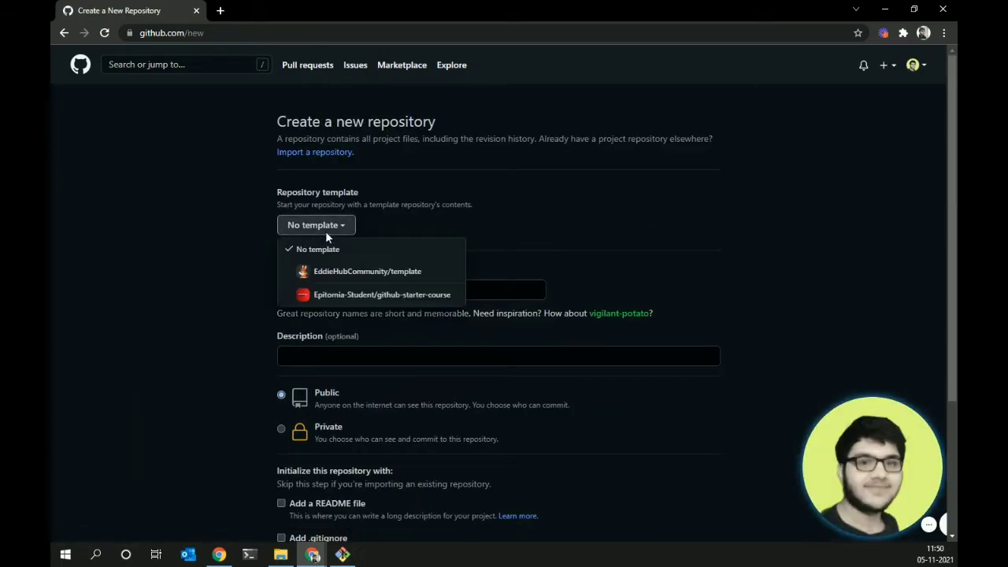
{"action": "left_click", "coordinate": [531, 240]}
{"action": "left_click", "coordinate": [463, 291]}
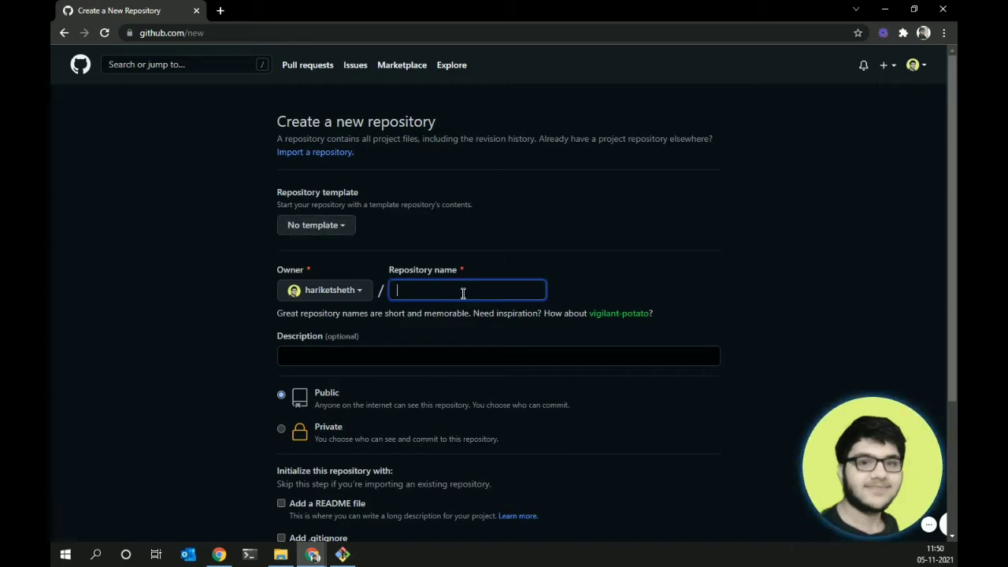
{"action": "type", "text": "Git"}
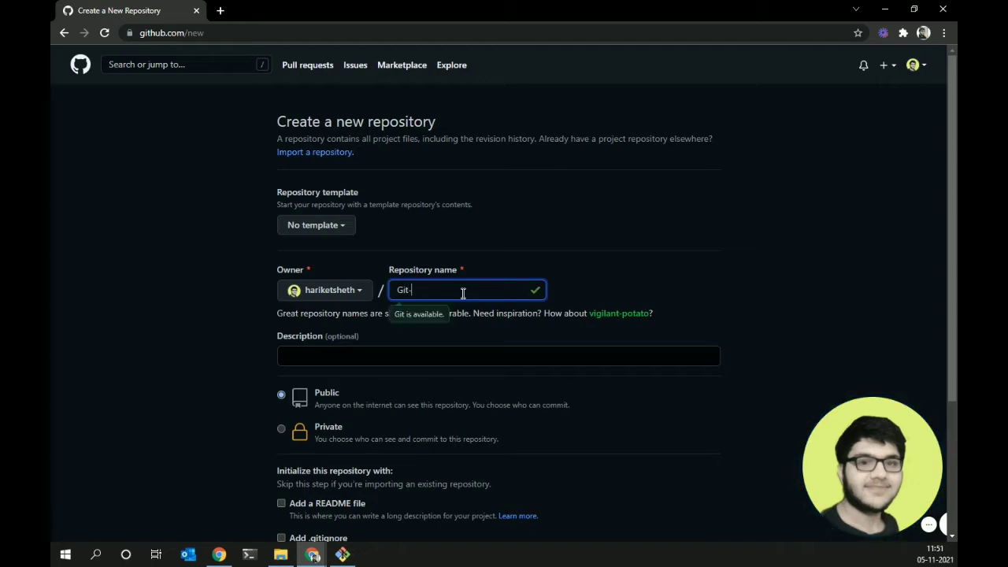
{"action": "type", "text": "-Session"}
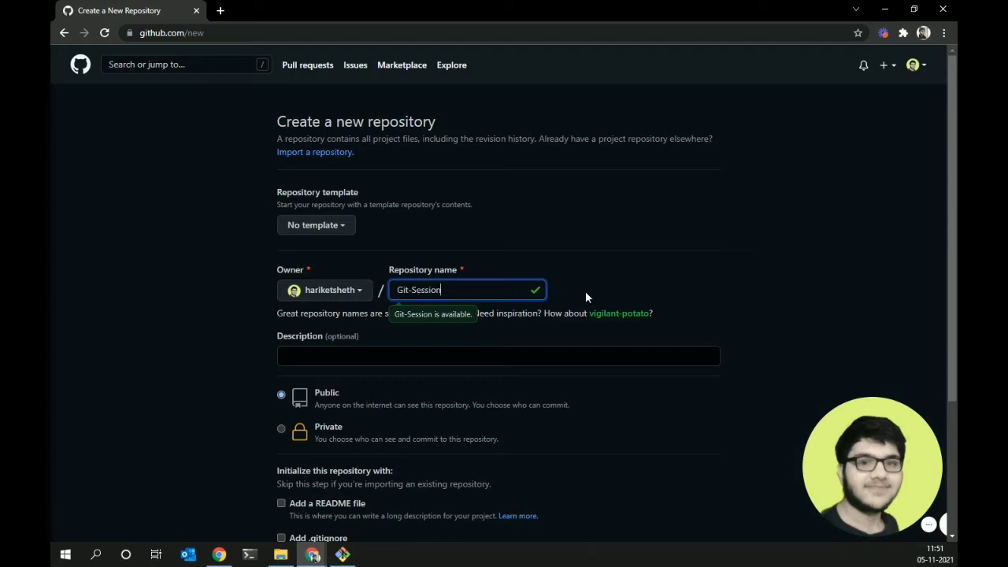
{"action": "scroll", "coordinate": [852, 266], "scroll_direction": "down", "scroll_amount": 1}
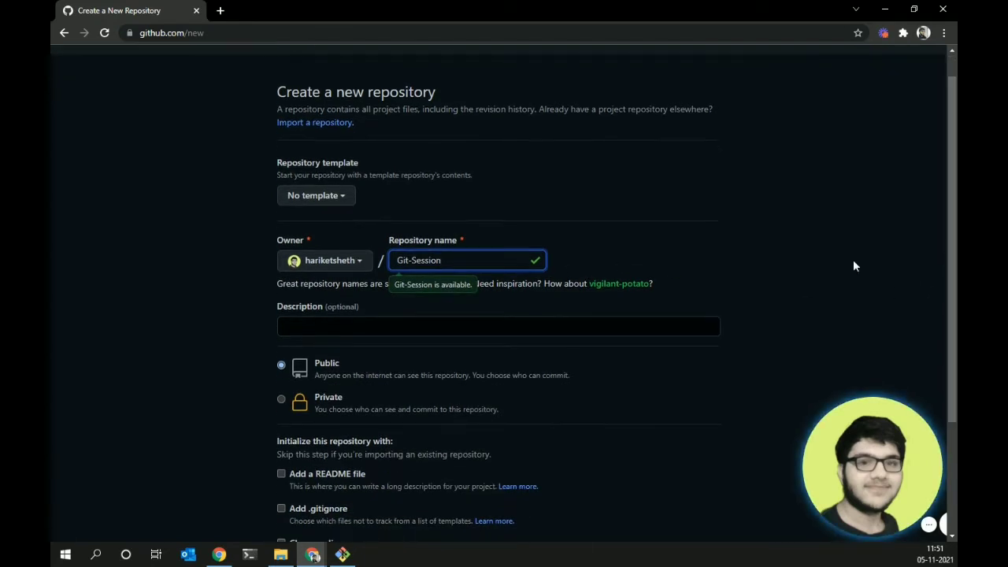
{"action": "left_click", "coordinate": [788, 254]}
- Add a README file and create the public repository
{"action": "scroll", "coordinate": [891, 252], "scroll_direction": "down", "scroll_amount": 1}
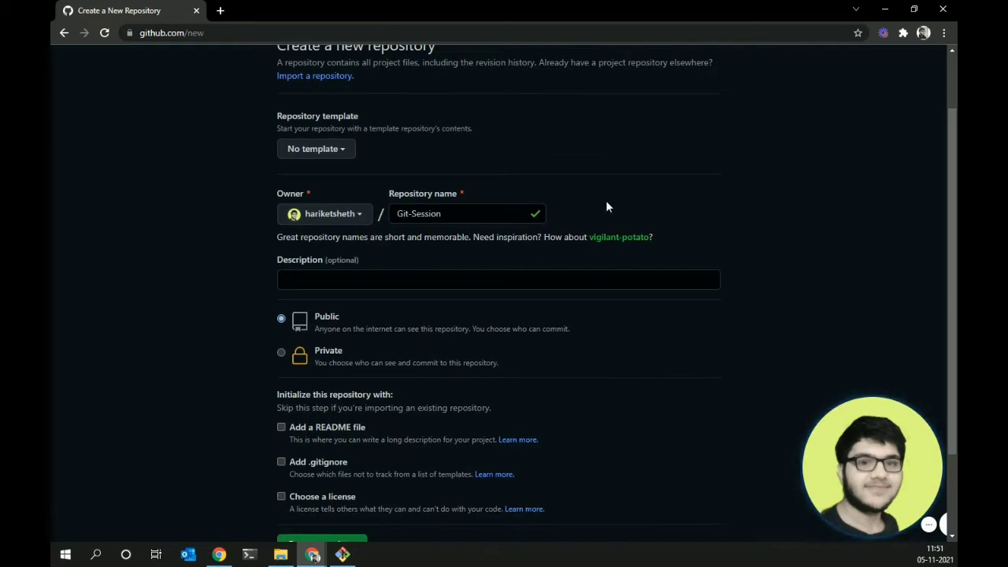
{"action": "left_click", "coordinate": [331, 274]}
{"action": "scroll", "coordinate": [912, 295], "scroll_direction": "down", "scroll_amount": 1}
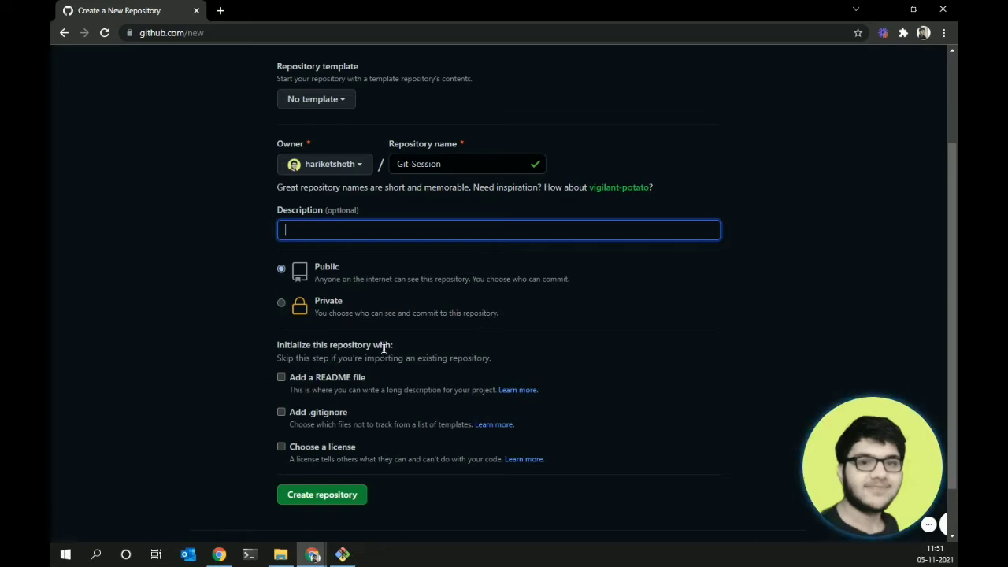
{"action": "left_click", "coordinate": [282, 377]}
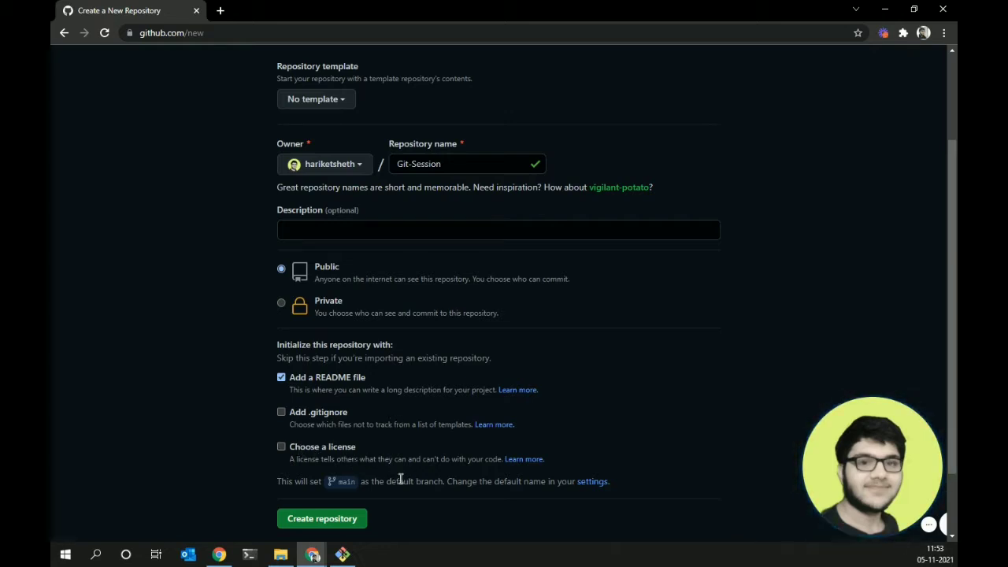
{"action": "left_click", "coordinate": [306, 522]}
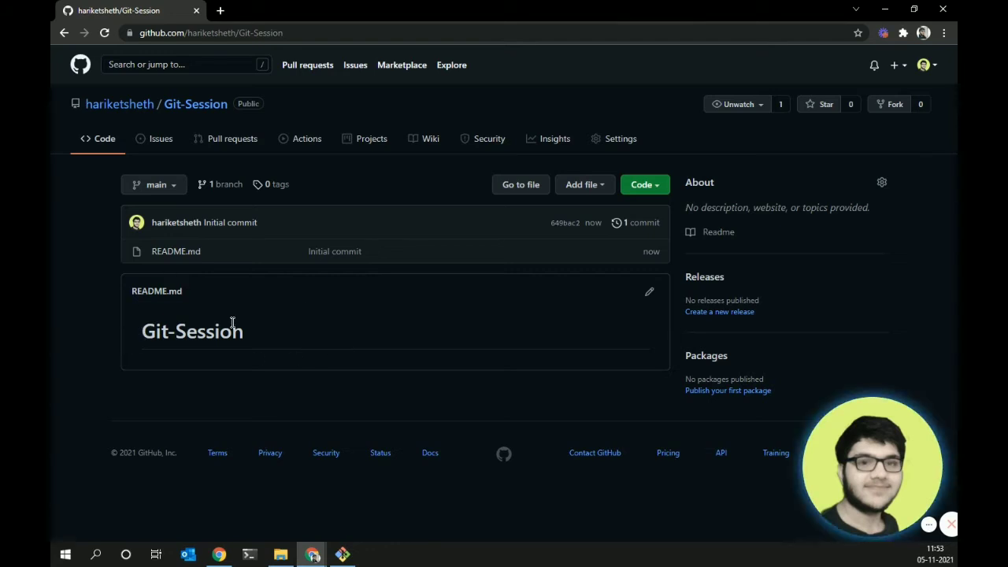
- View the empty Issues tab of Git-Session, then focus the search box
{"action": "left_click", "coordinate": [158, 142]}
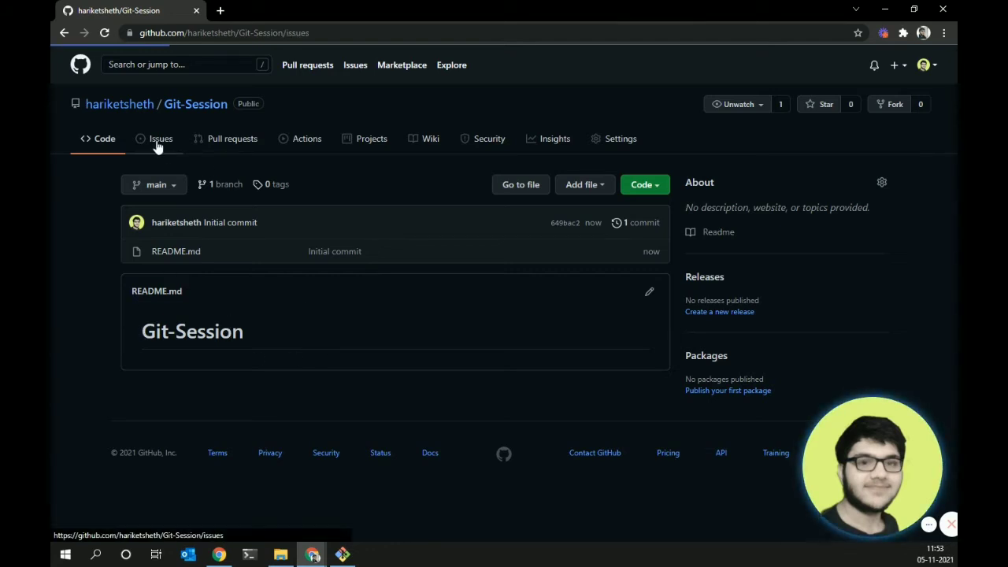
{"action": "left_click", "coordinate": [141, 66]}
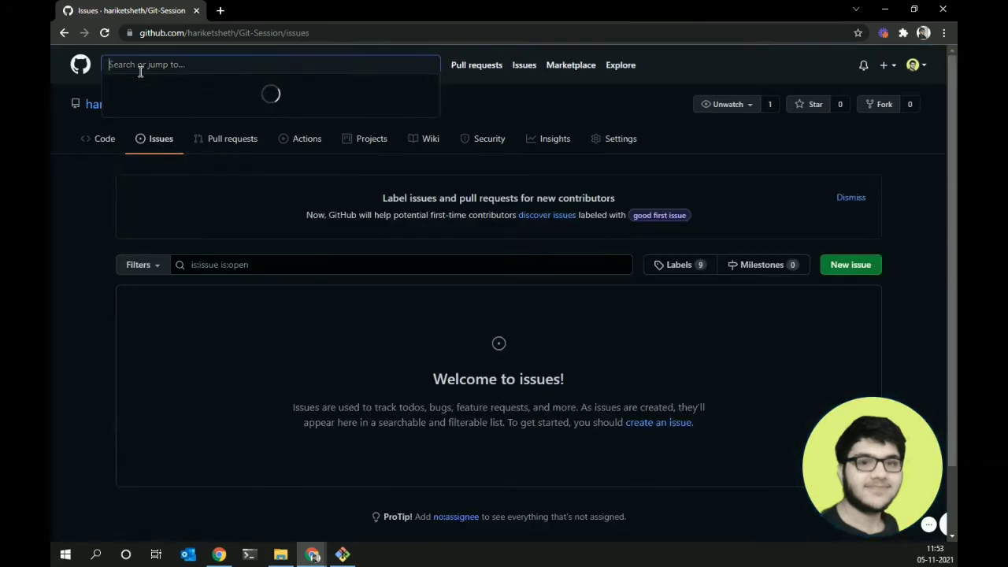
- Search for react and open the facebook/react repository
{"action": "type", "text": "react"}
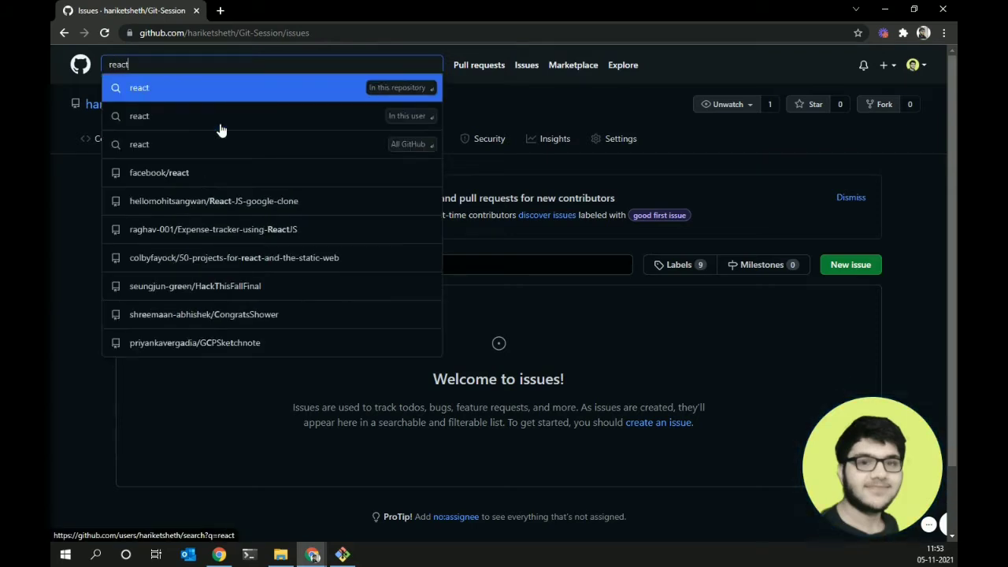
{"action": "left_click", "coordinate": [217, 173]}
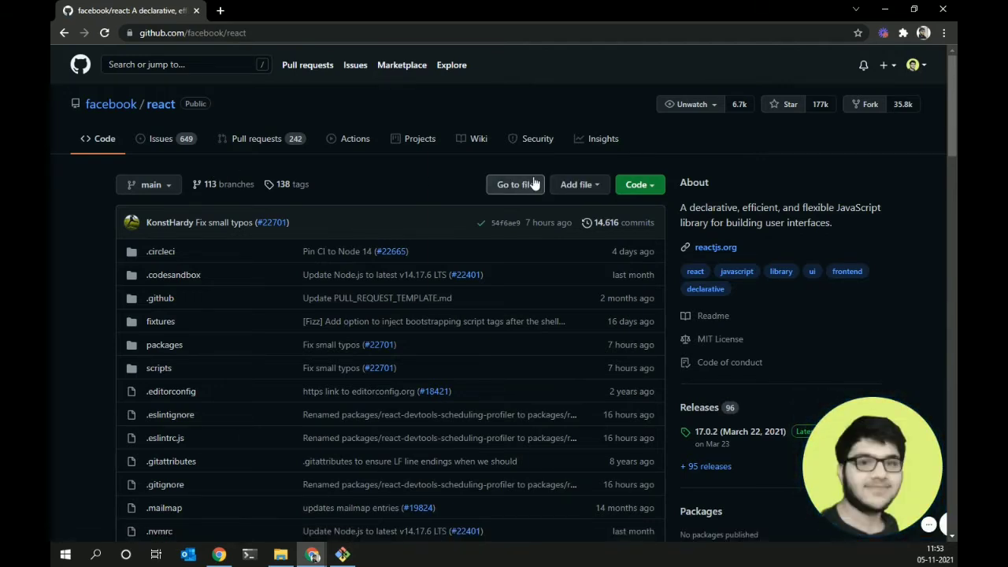
{"action": "scroll", "coordinate": [937, 173], "scroll_direction": "down", "scroll_amount": 1}
{"action": "scroll", "coordinate": [175, 196], "scroll_direction": "up", "scroll_amount": 1}
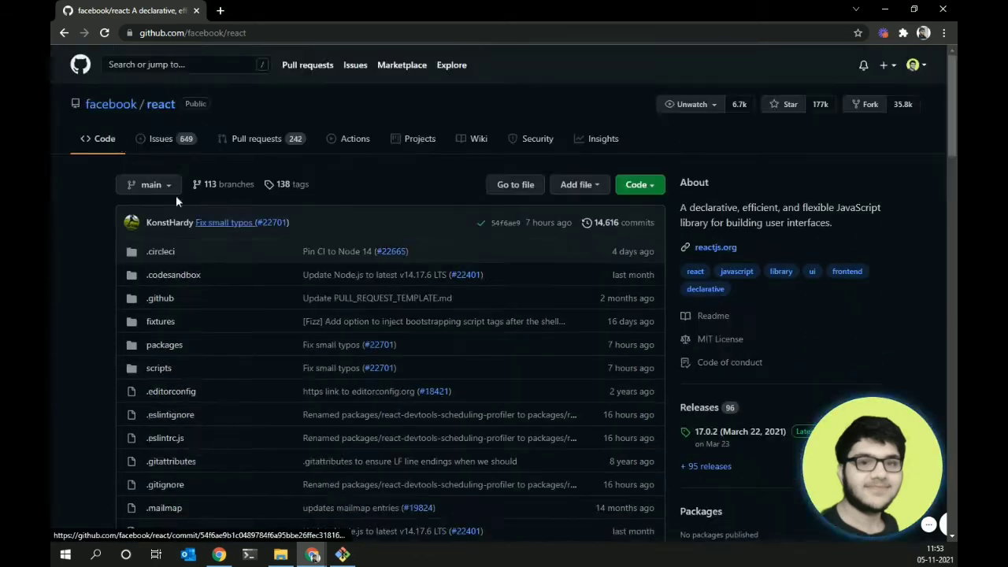
- Browse the facebook/react Issues list of 649 open issues
{"action": "left_click", "coordinate": [188, 142]}
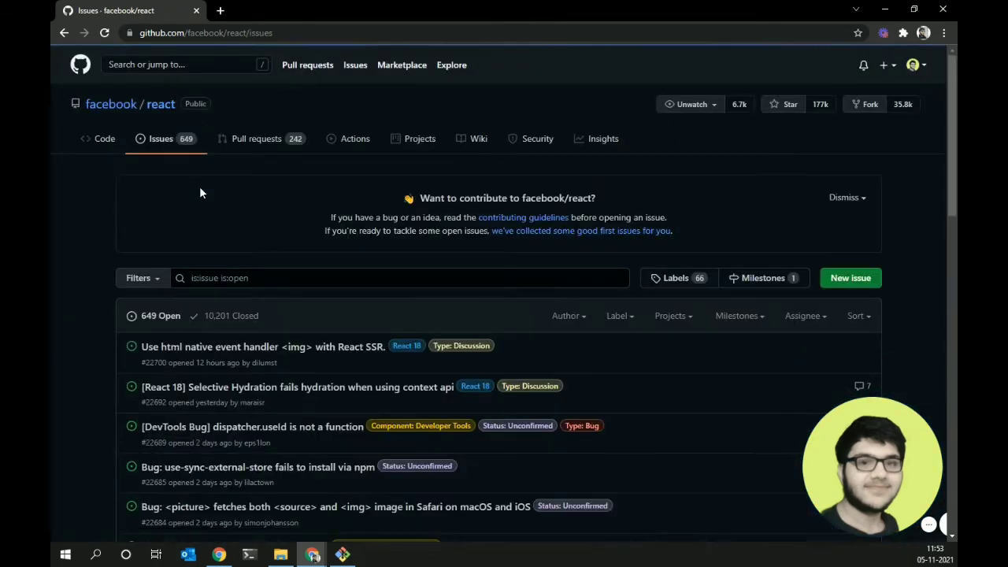
{"action": "scroll", "coordinate": [504, 291], "scroll_direction": "down", "scroll_amount": 6}
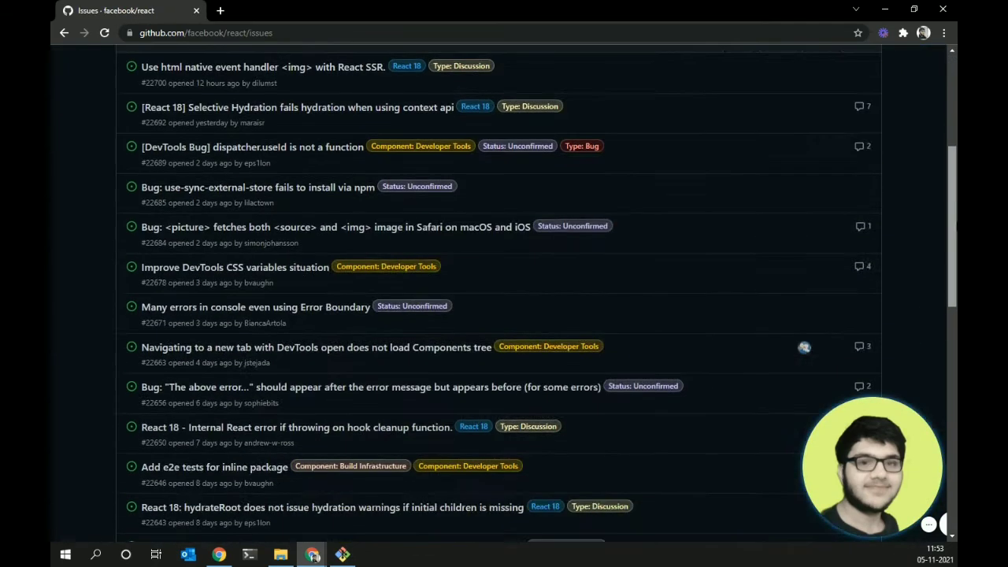
{"action": "scroll", "coordinate": [503, 291], "scroll_direction": "down", "scroll_amount": 4}
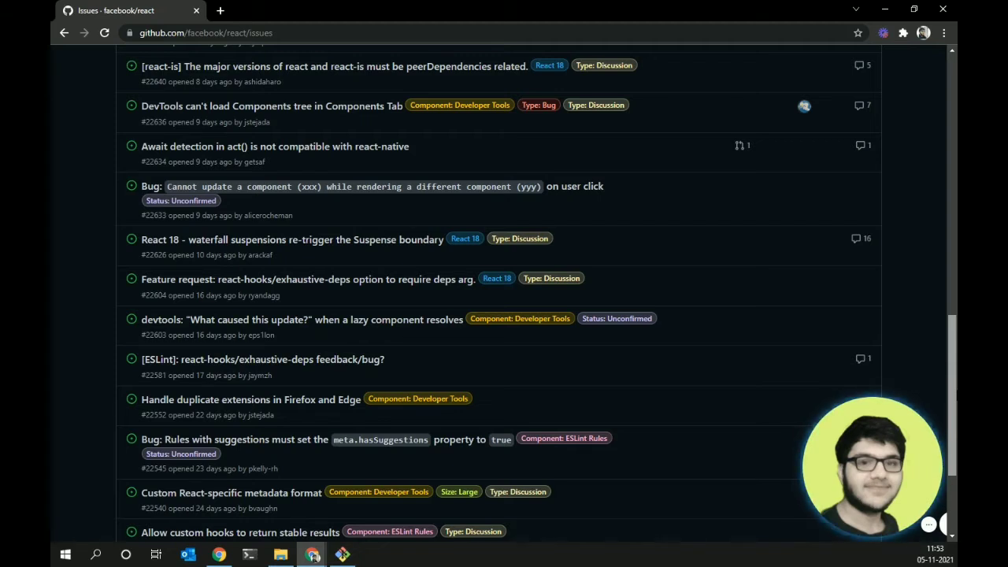
{"action": "scroll", "coordinate": [927, 265], "scroll_direction": "up", "scroll_amount": 5}
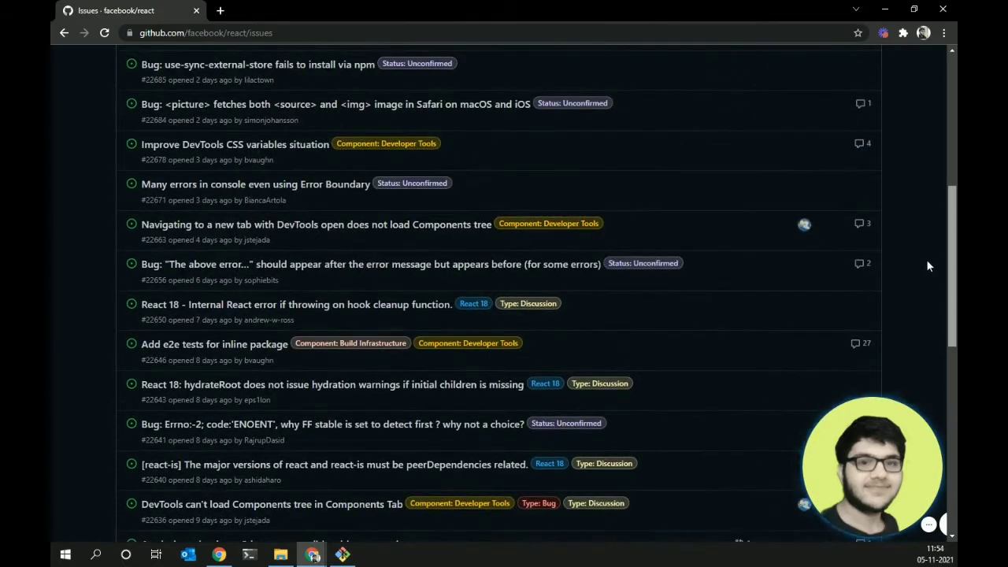
{"action": "scroll", "coordinate": [924, 259], "scroll_direction": "up", "scroll_amount": 1}
{"action": "scroll", "coordinate": [921, 252], "scroll_direction": "up", "scroll_amount": 4}
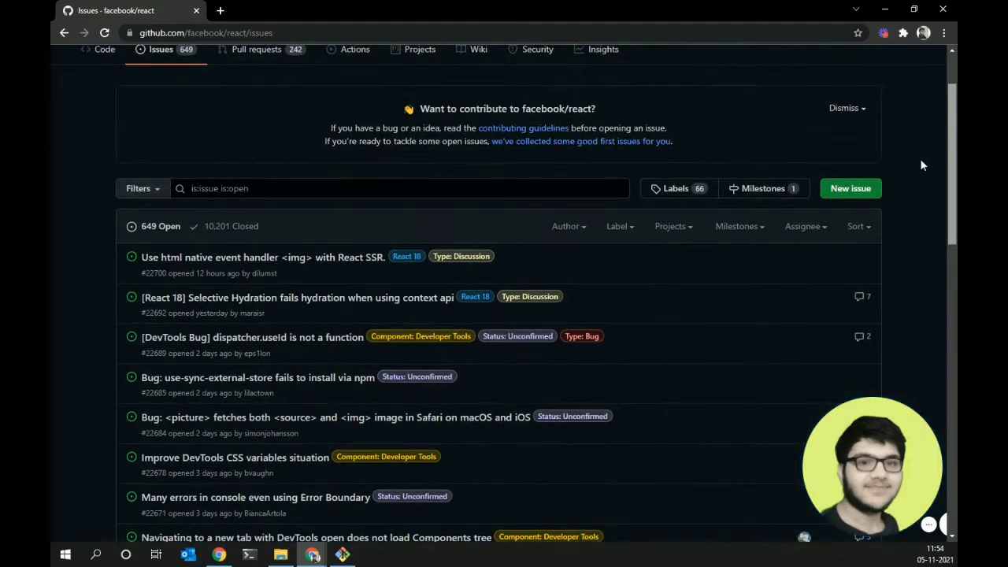
{"action": "scroll", "coordinate": [921, 165], "scroll_direction": "down", "scroll_amount": 2}
{"action": "left_click_drag", "start_coordinate": [938, 216], "coordinate": [956, 176]}
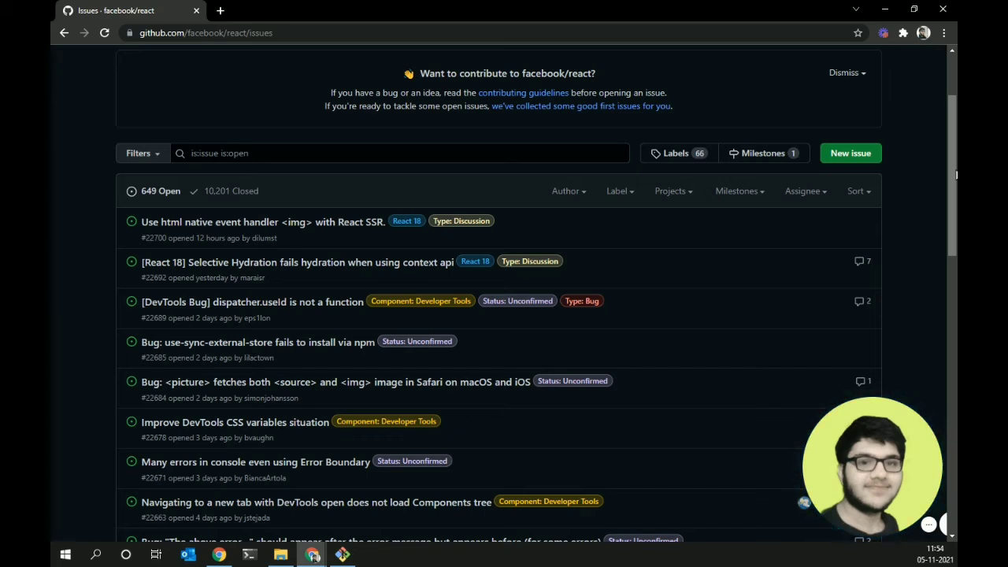
{"action": "left_click_drag", "start_coordinate": [956, 174], "coordinate": [956, 141]}
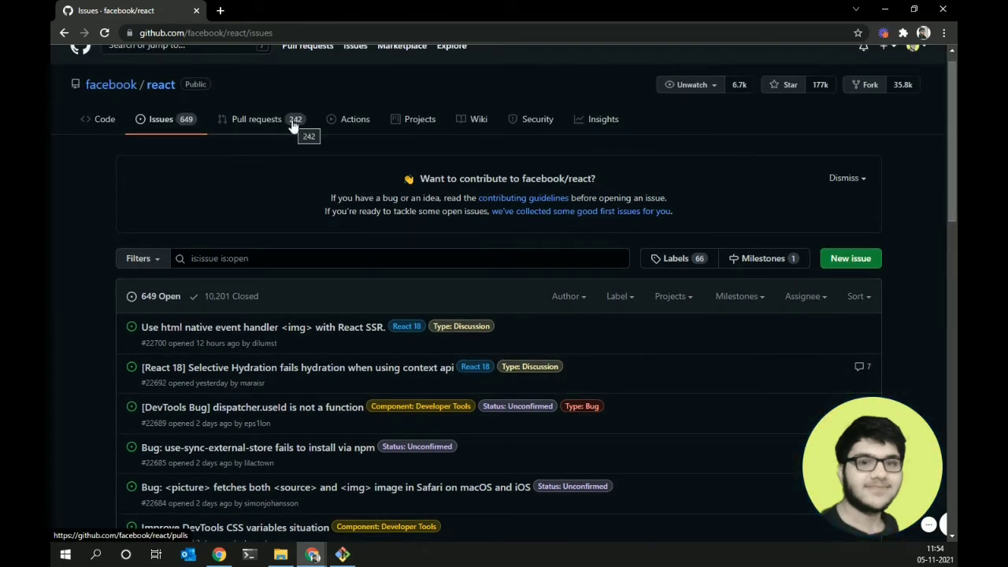
- Show the facebook/react pull requests (242 open) and scroll the list
{"action": "left_click", "coordinate": [291, 122]}
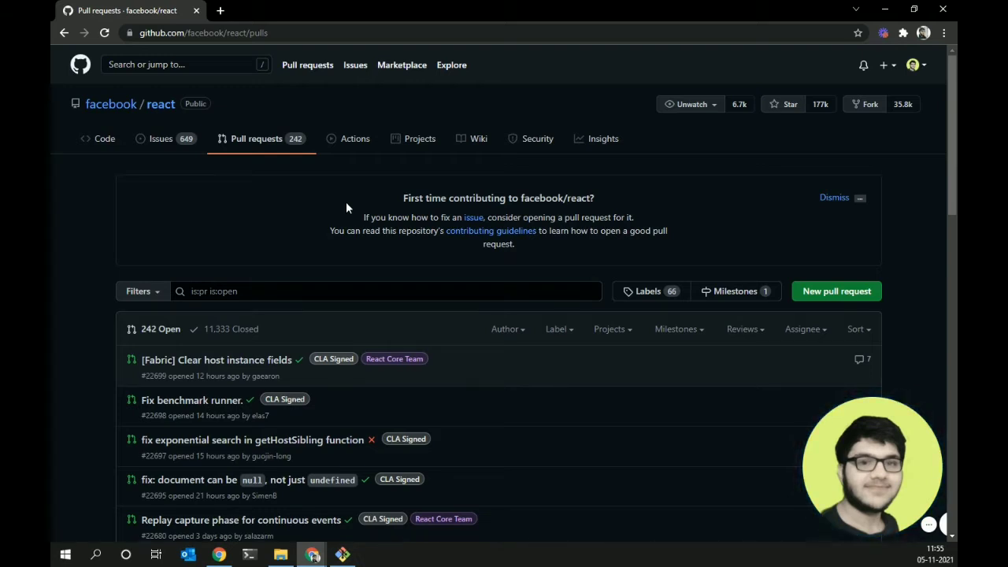
{"action": "left_click", "coordinate": [105, 137]}
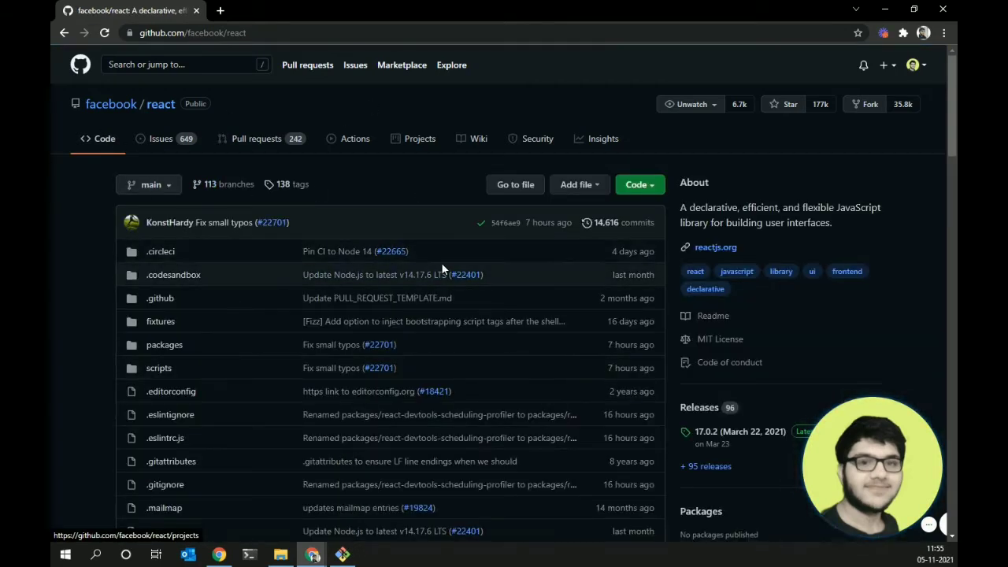
{"action": "left_click", "coordinate": [264, 141]}
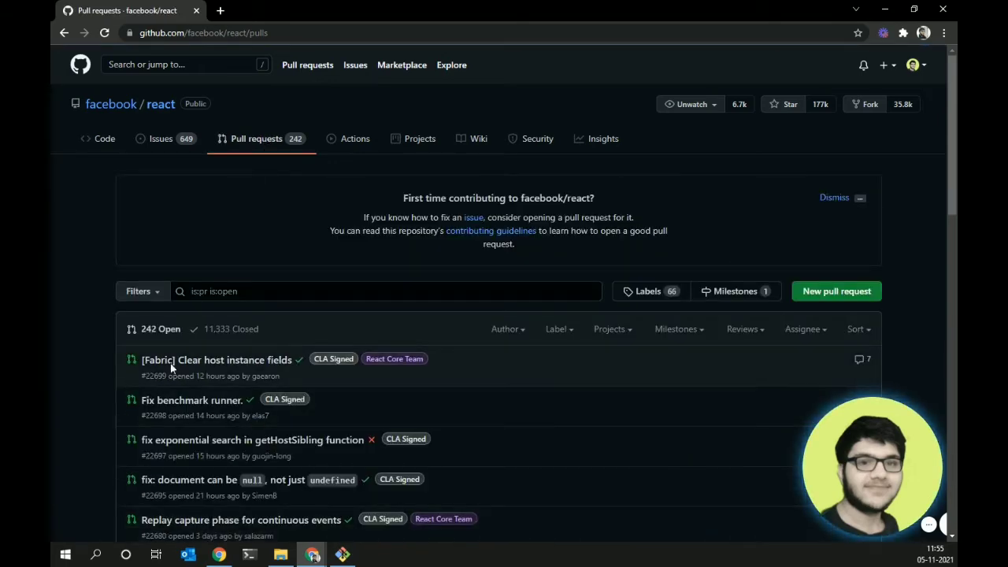
{"action": "scroll", "coordinate": [869, 242], "scroll_direction": "down", "scroll_amount": 3}
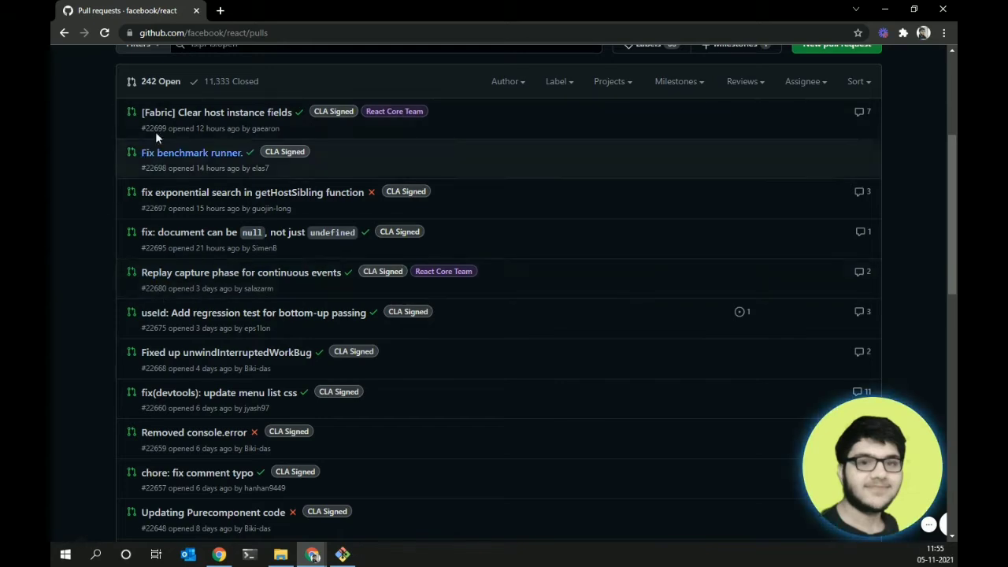
{"action": "scroll", "coordinate": [947, 220], "scroll_direction": "up", "scroll_amount": 2}
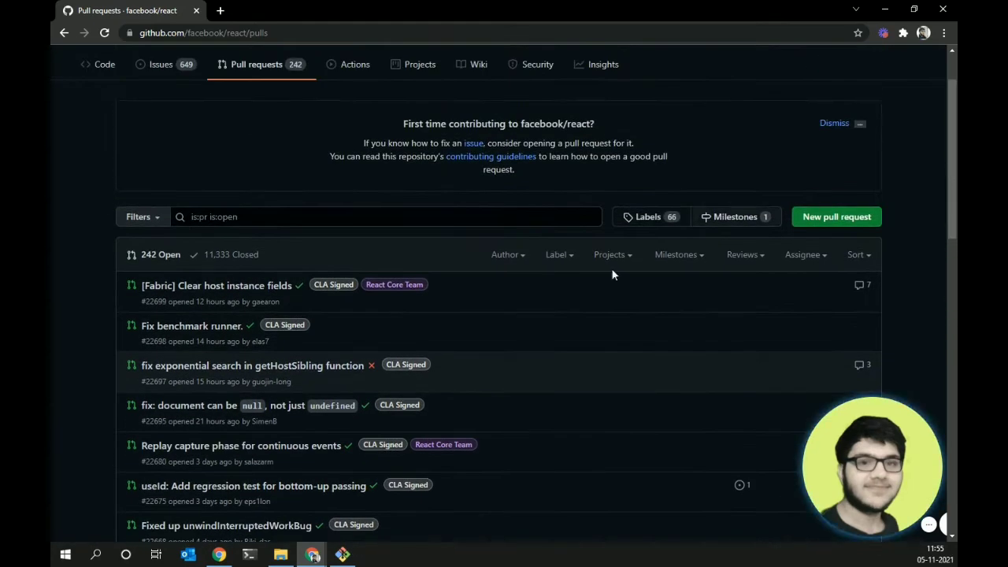
- Filter facebook/react pull requests to the closed ones and scroll through them
{"action": "left_click", "coordinate": [223, 254]}
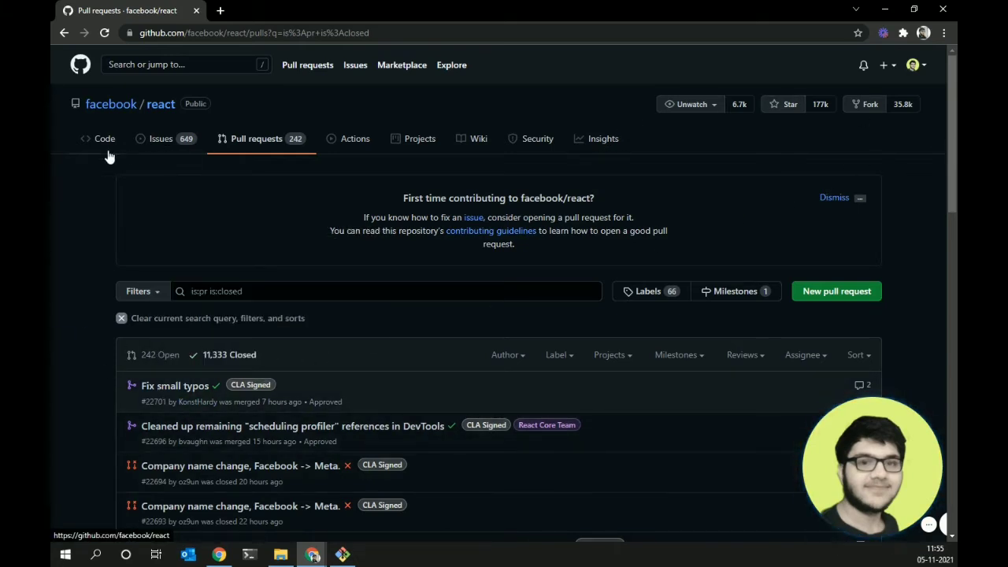
{"action": "scroll", "coordinate": [517, 337], "scroll_direction": "down", "scroll_amount": 4}
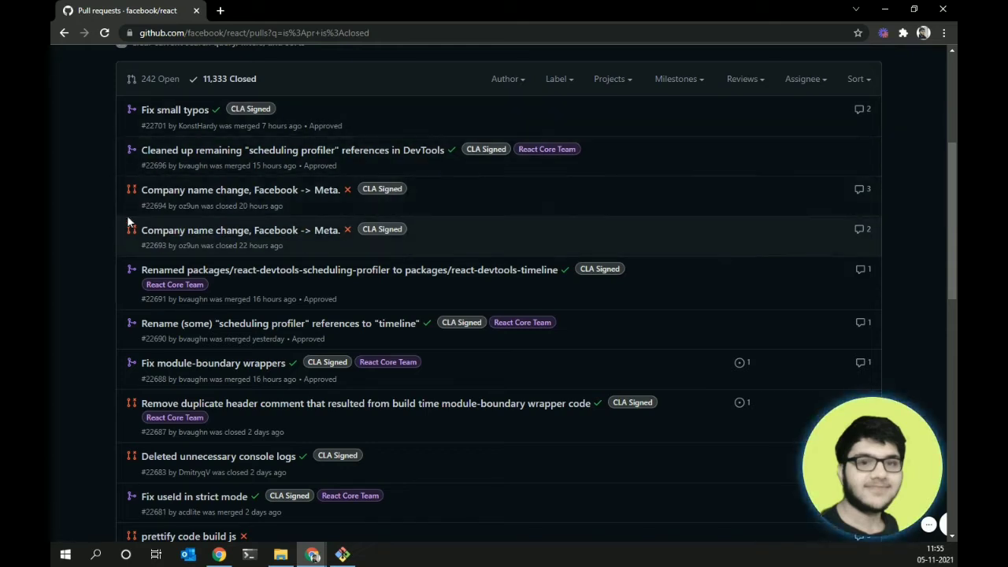
{"action": "scroll", "coordinate": [949, 172], "scroll_direction": "up", "scroll_amount": 1}
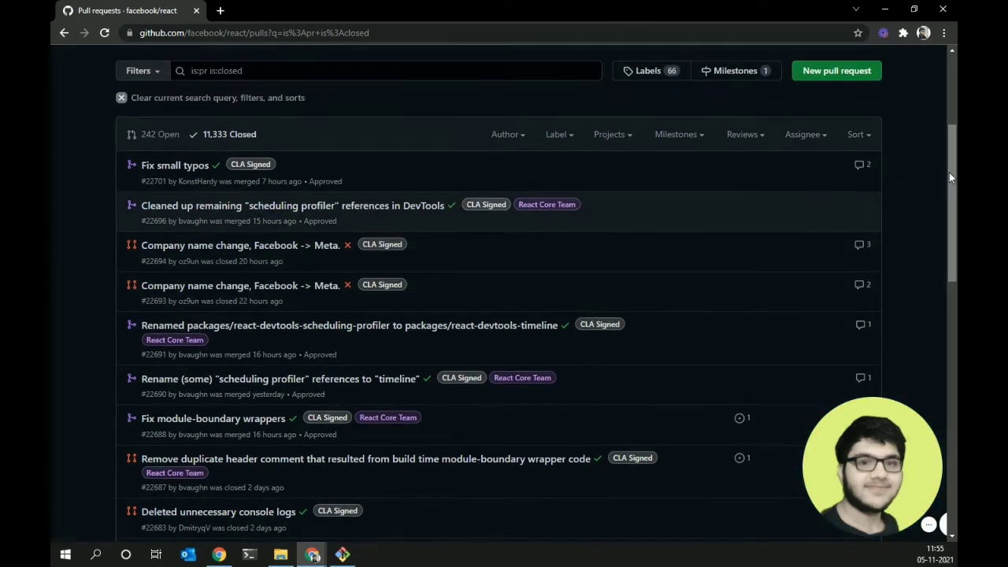
{"action": "scroll", "coordinate": [674, 205], "scroll_direction": "up", "scroll_amount": 3}
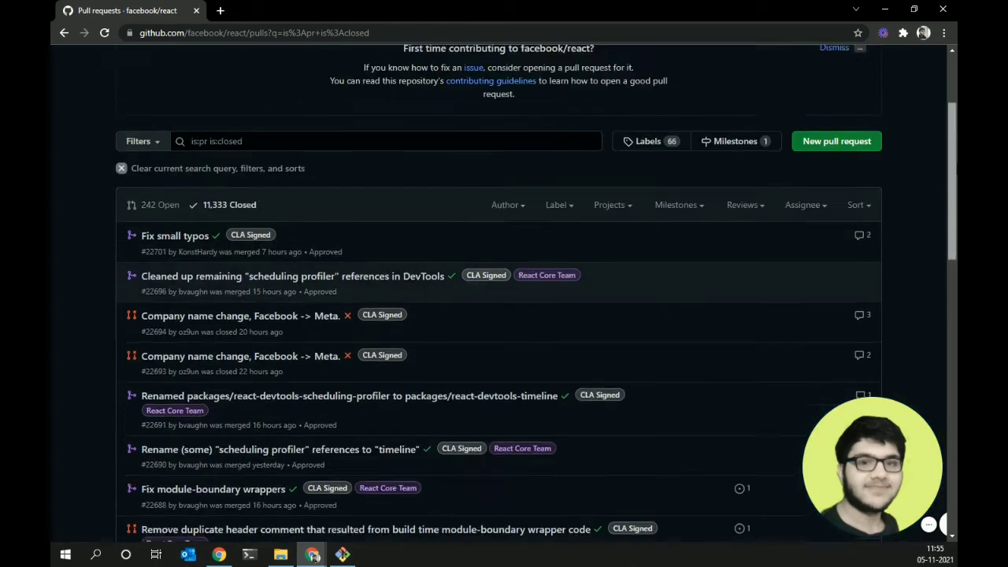
- Revisit the Issues and Pull requests tabs, then go to your own repositories list
{"action": "left_click", "coordinate": [187, 145]}
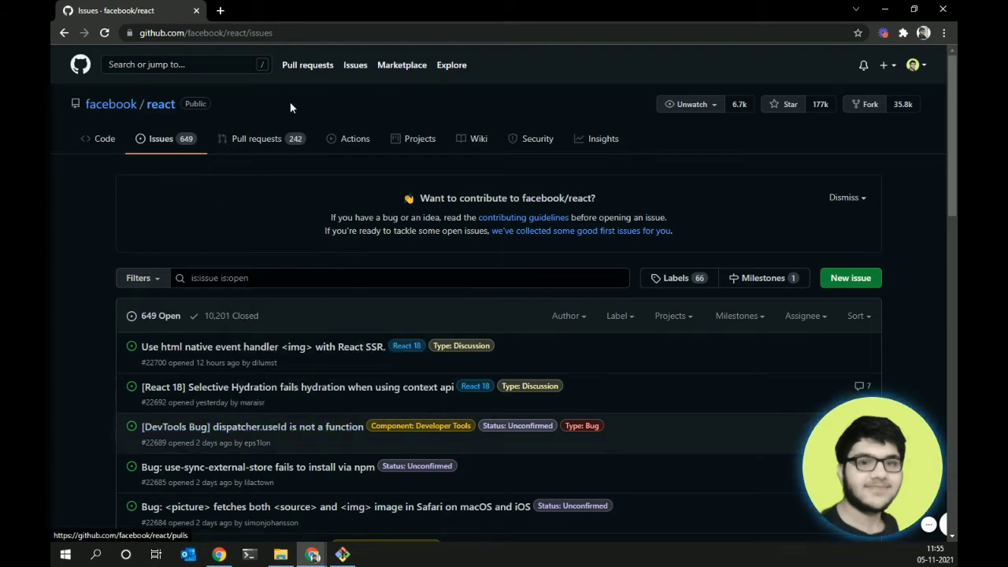
{"action": "left_click", "coordinate": [266, 141]}
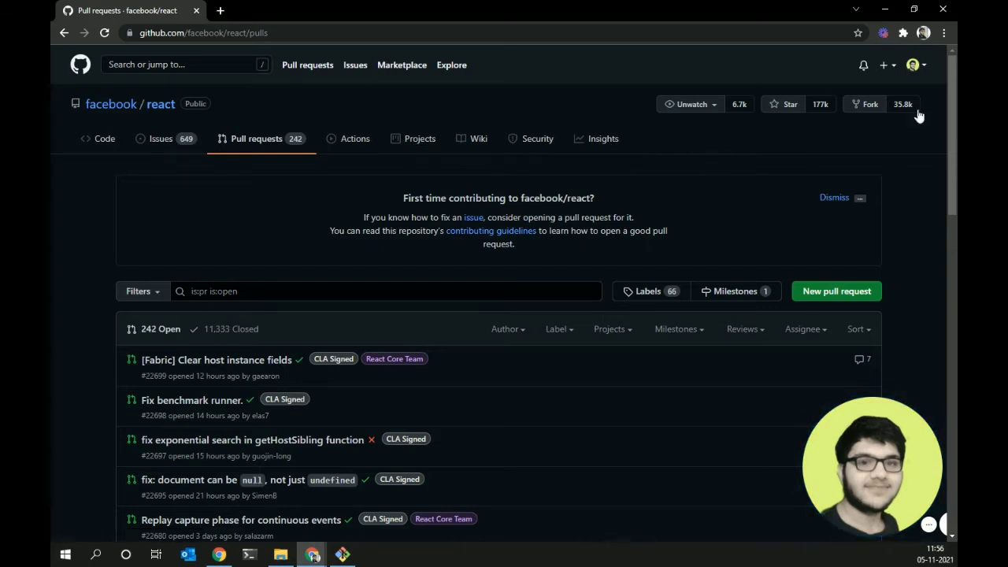
{"action": "left_click", "coordinate": [911, 66]}
{"action": "left_click", "coordinate": [832, 173]}
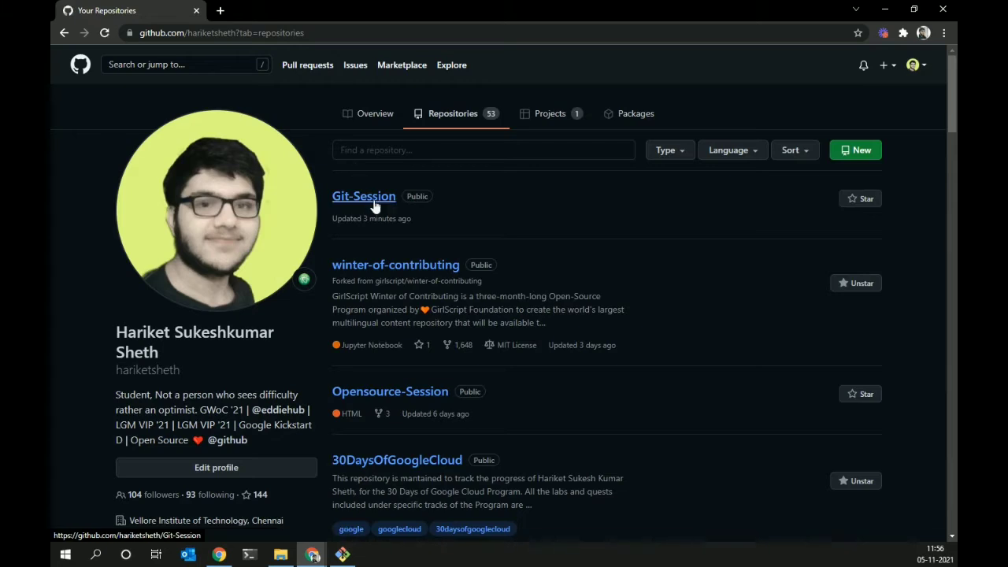
- Open Git-Session's Settings and scroll down to the GitHub Pages notice
{"action": "left_click", "coordinate": [375, 205]}
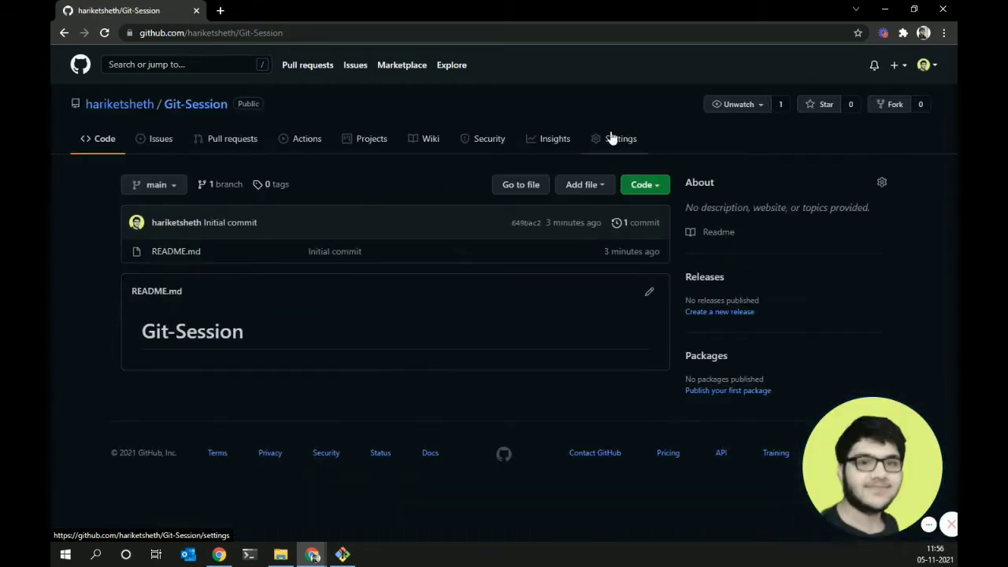
{"action": "left_click", "coordinate": [614, 147]}
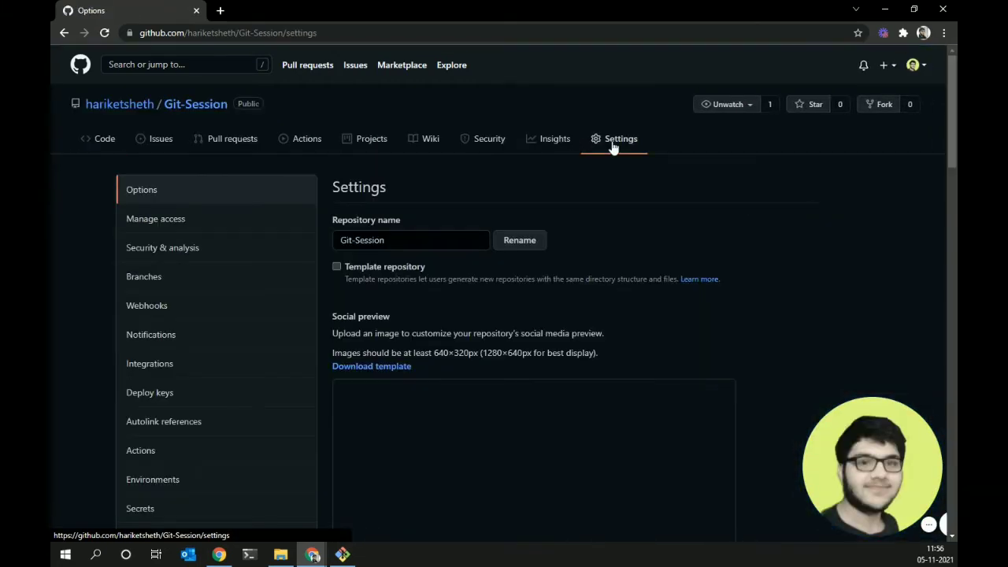
{"action": "left_click_drag", "start_coordinate": [953, 145], "coordinate": [952, 175]}
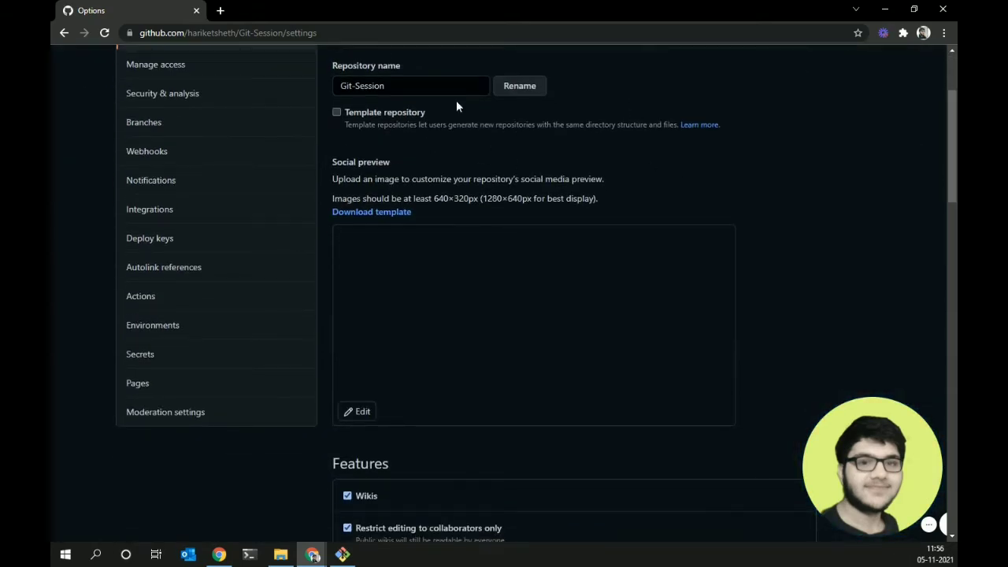
{"action": "left_click_drag", "start_coordinate": [953, 157], "coordinate": [952, 287]}
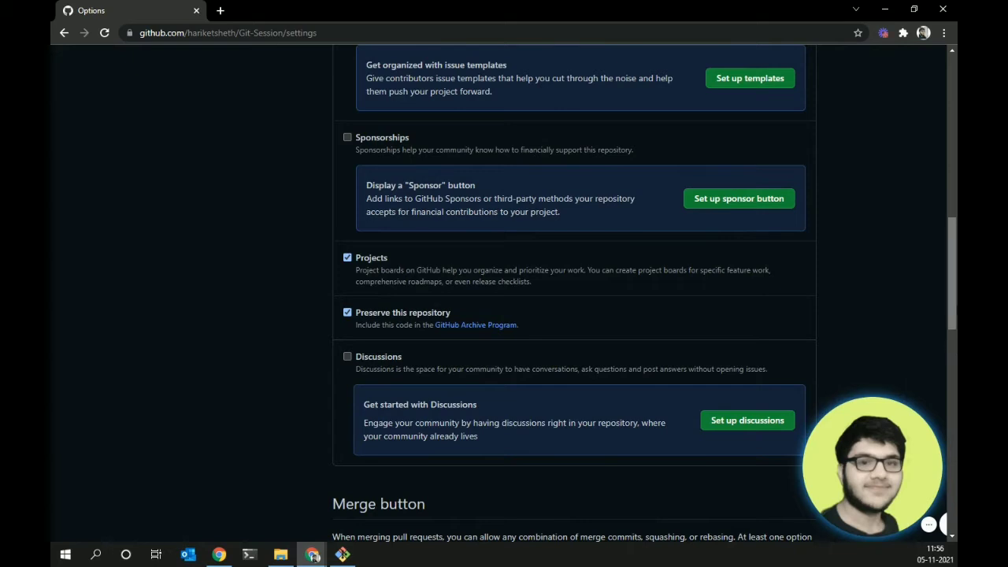
{"action": "scroll", "coordinate": [948, 268], "scroll_direction": "up", "scroll_amount": 3}
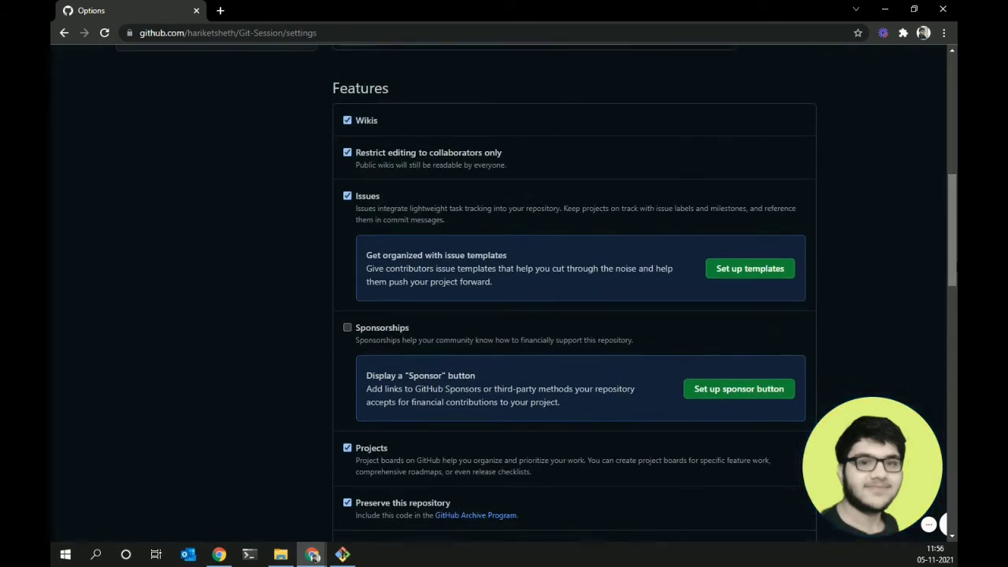
{"action": "left_click_drag", "start_coordinate": [954, 262], "coordinate": [954, 265]}
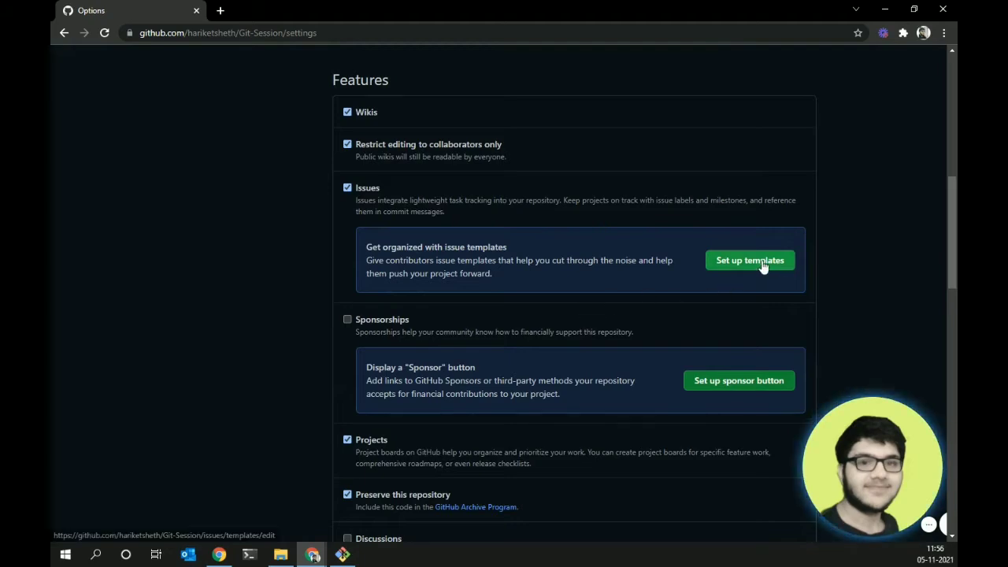
{"action": "left_click_drag", "start_coordinate": [953, 251], "coordinate": [954, 126]}
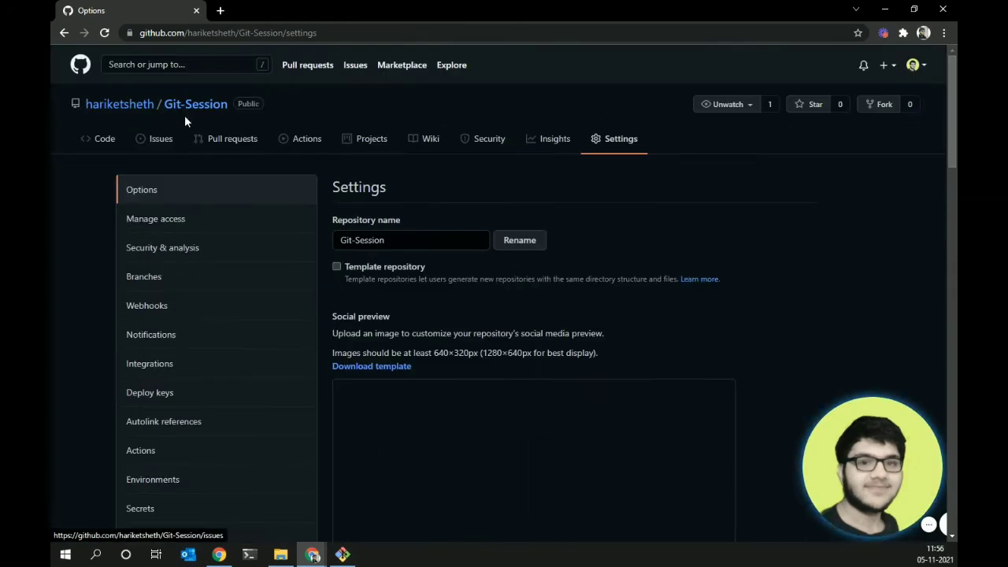
{"action": "left_click_drag", "start_coordinate": [951, 138], "coordinate": [933, 475]}
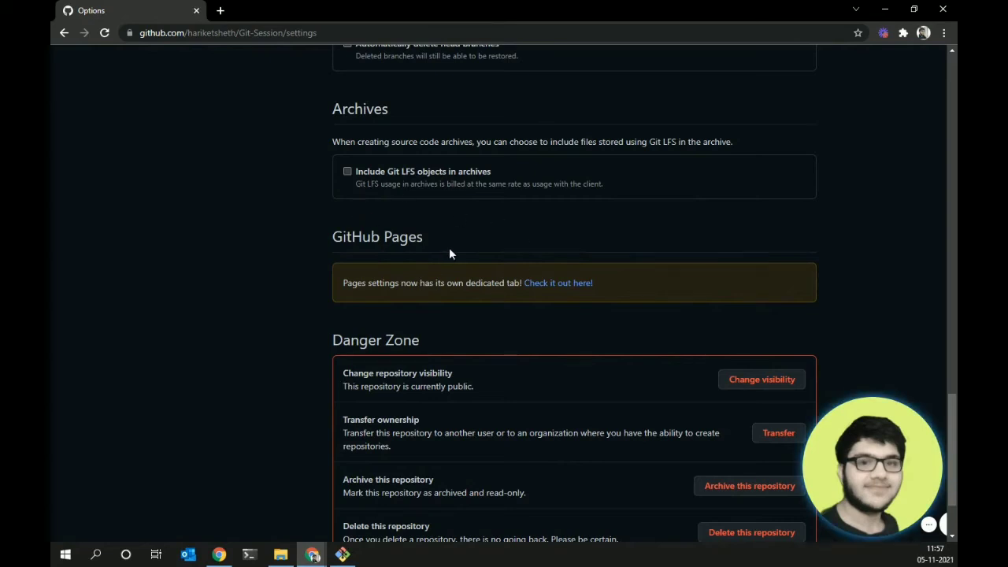
{"action": "left_click_drag", "start_coordinate": [955, 410], "coordinate": [955, 425]}
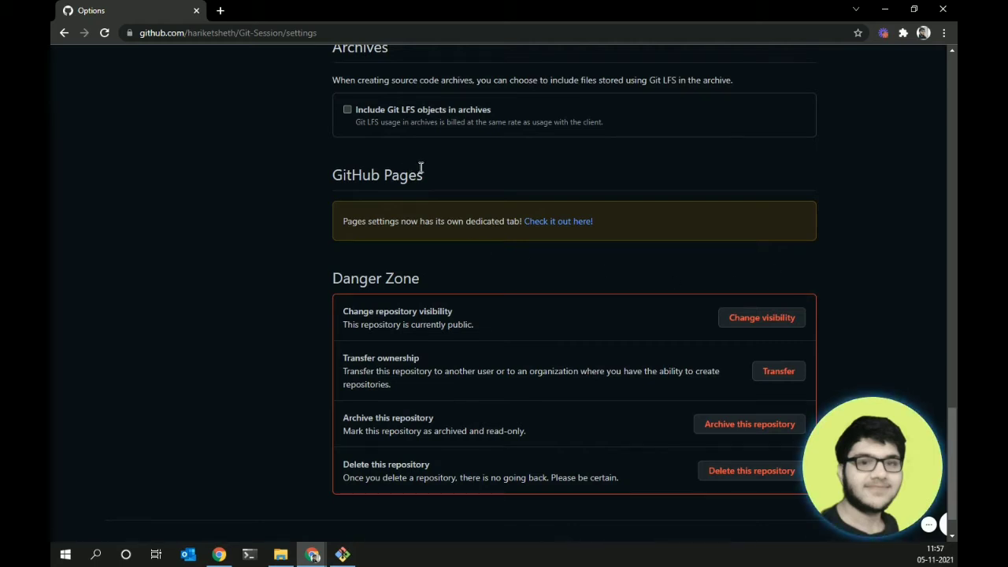
- Highlight the GitHub Pages heading text
{"action": "left_click_drag", "start_coordinate": [420, 166], "coordinate": [286, 179]}
{"action": "left_click", "coordinate": [378, 174]}
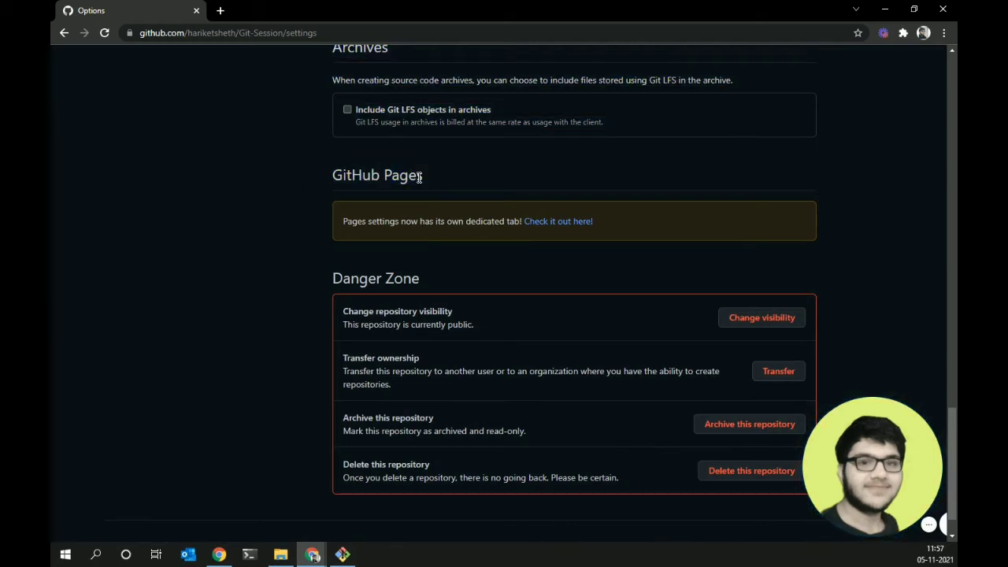
{"action": "left_click_drag", "start_coordinate": [423, 177], "coordinate": [332, 175]}
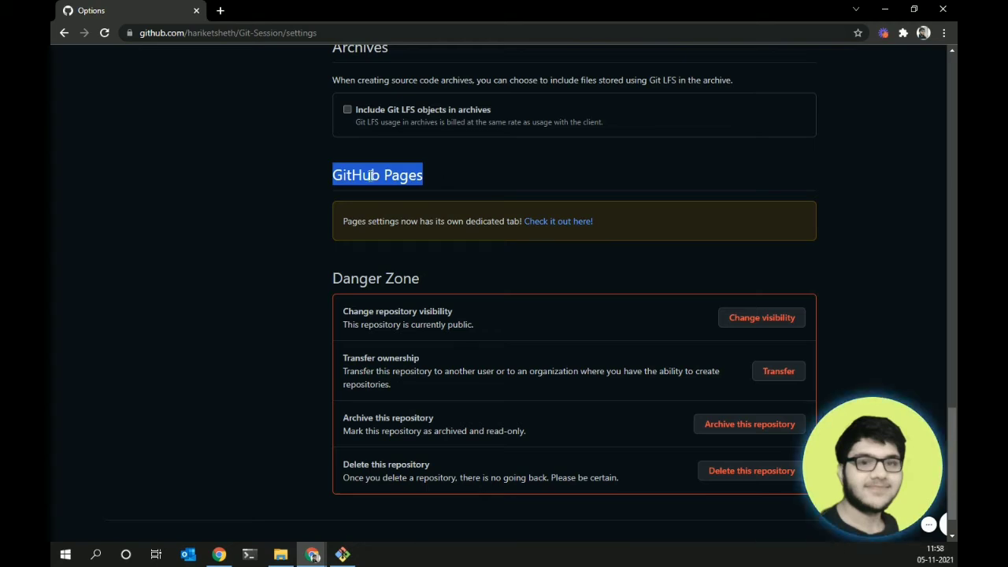
- Set GitHub Pages to publish from the main branch and save
{"action": "left_click", "coordinate": [637, 232]}
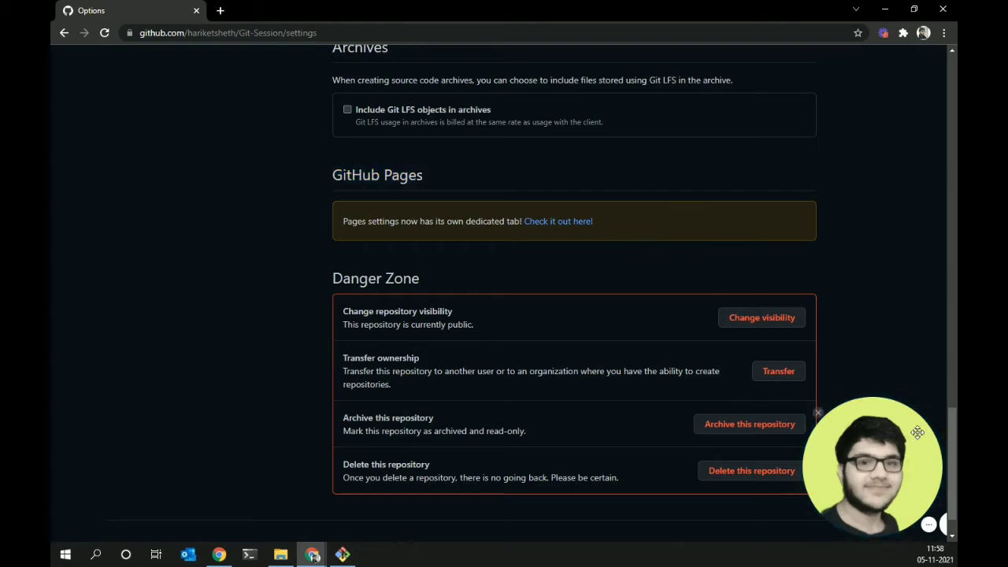
{"action": "scroll", "coordinate": [917, 433], "scroll_direction": "up", "scroll_amount": 18}
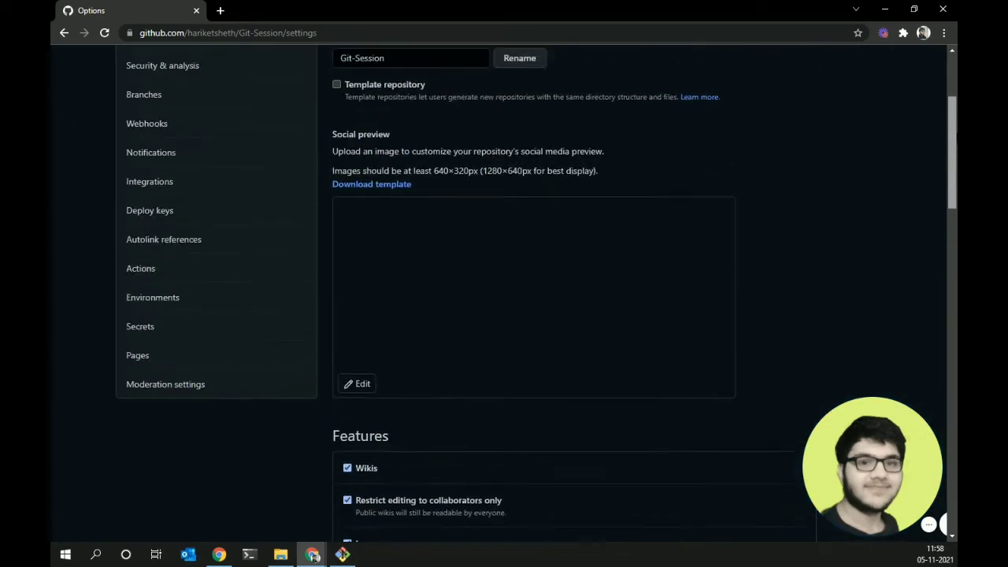
{"action": "scroll", "coordinate": [630, 244], "scroll_direction": "up", "scroll_amount": 1}
{"action": "scroll", "coordinate": [630, 315], "scroll_direction": "up", "scroll_amount": 1}
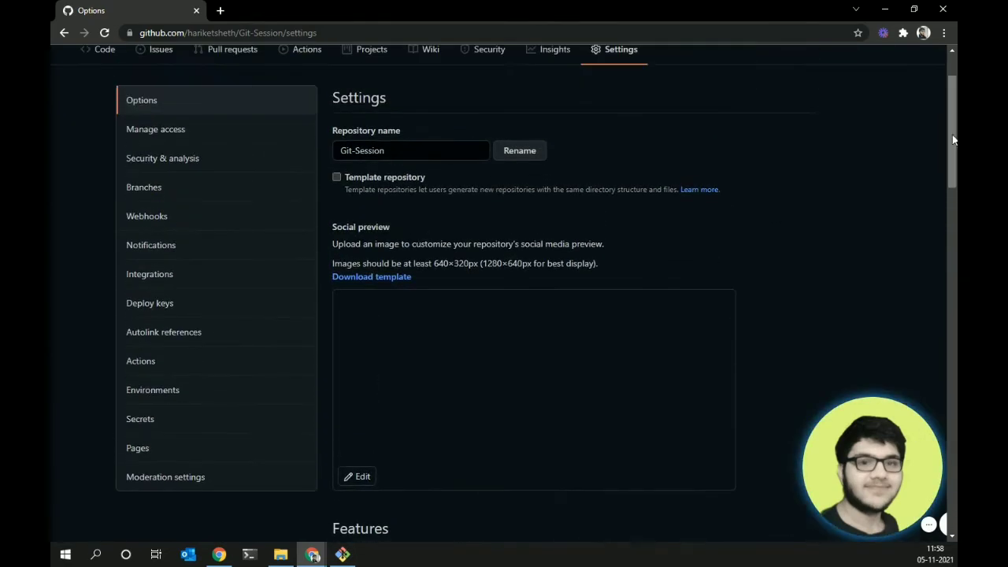
{"action": "left_click", "coordinate": [184, 444]}
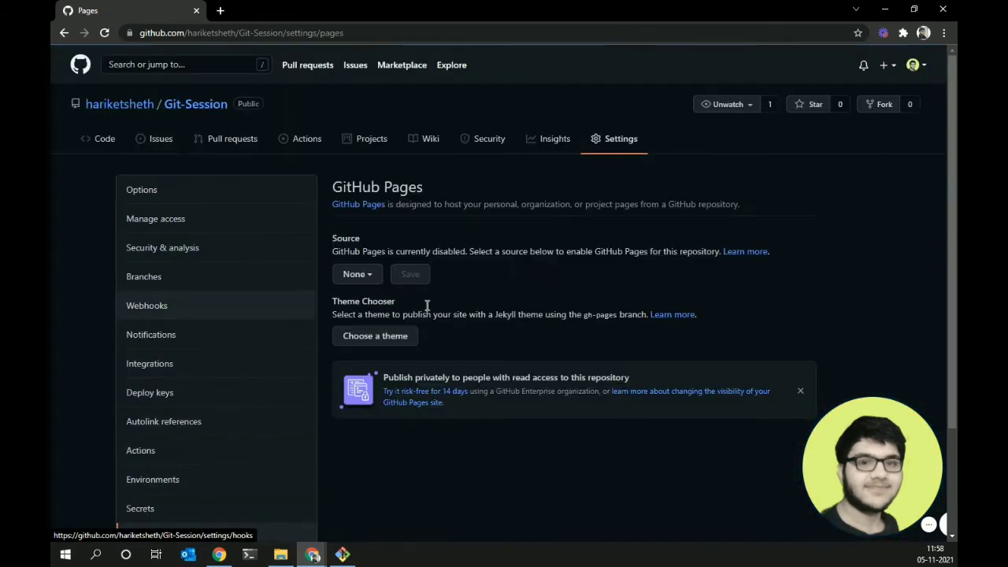
{"action": "left_click", "coordinate": [352, 276]}
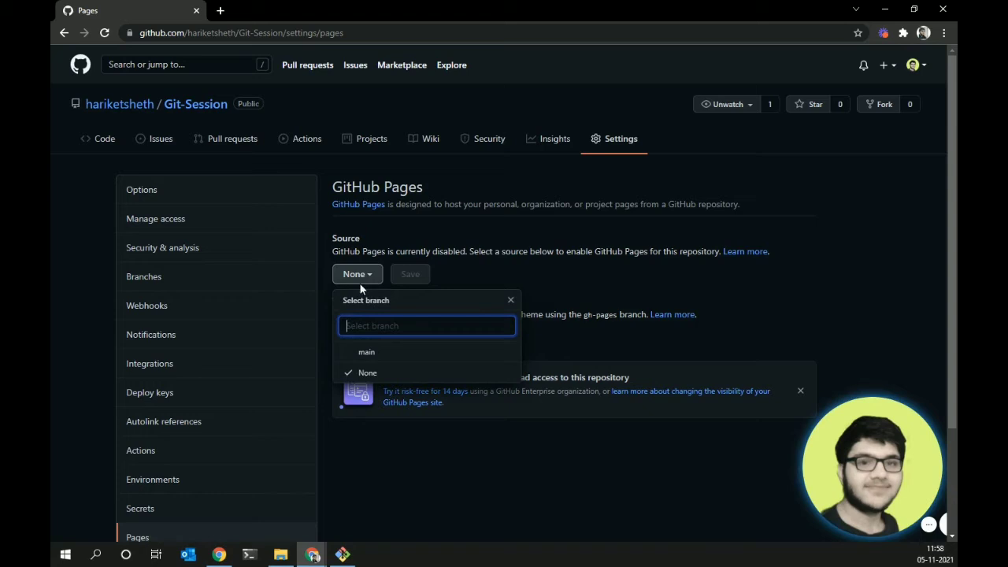
{"action": "left_click", "coordinate": [374, 357]}
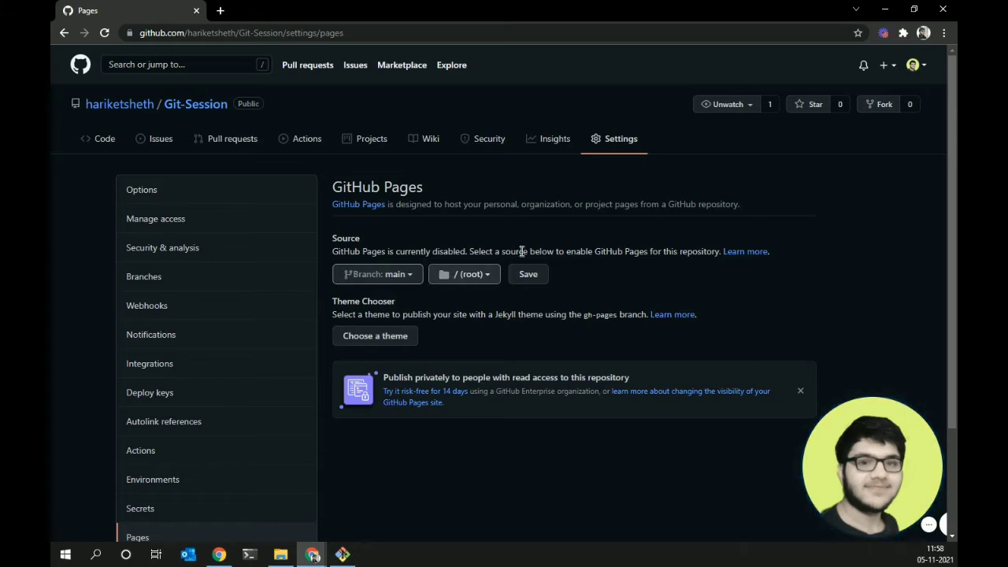
{"action": "left_click", "coordinate": [544, 285]}
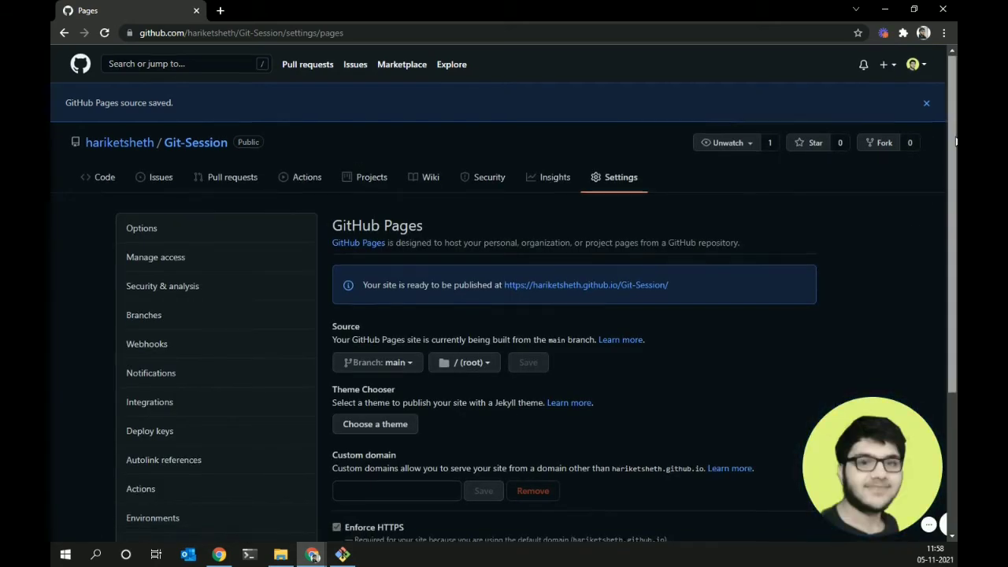
- Choose the Minimal theme for the Pages site
{"action": "scroll", "coordinate": [866, 197], "scroll_direction": "down", "scroll_amount": 2}
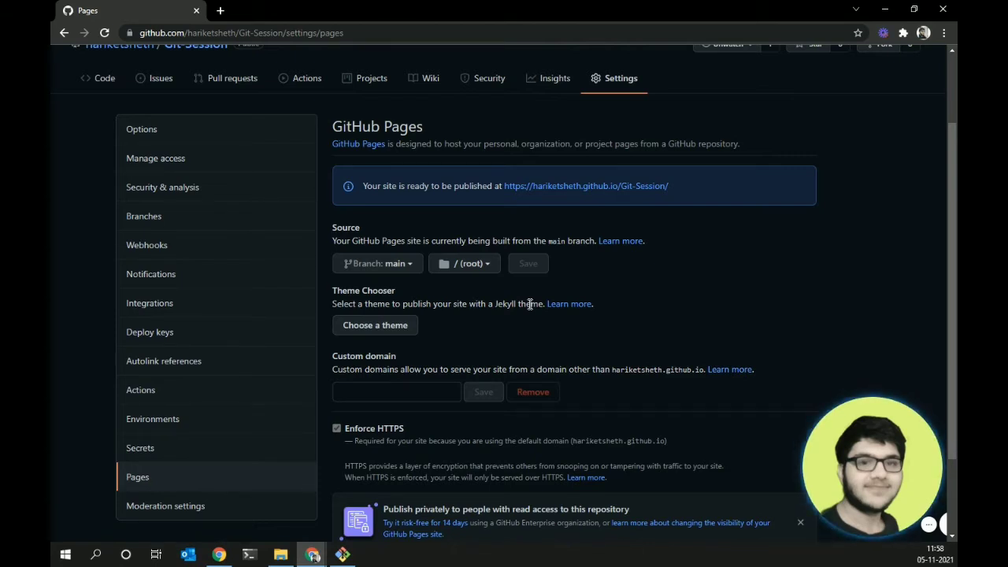
{"action": "left_click", "coordinate": [384, 336]}
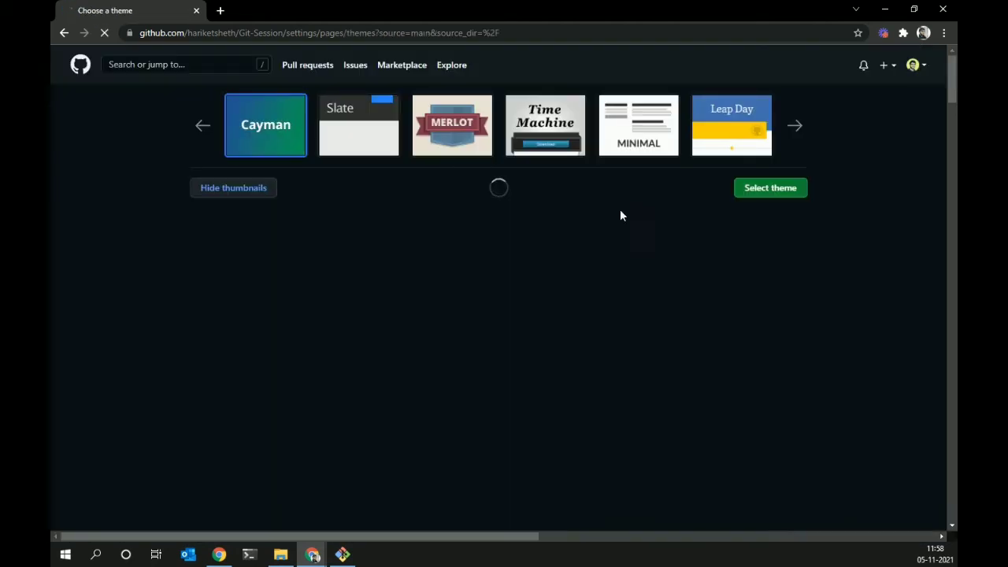
{"action": "left_click", "coordinate": [662, 129]}
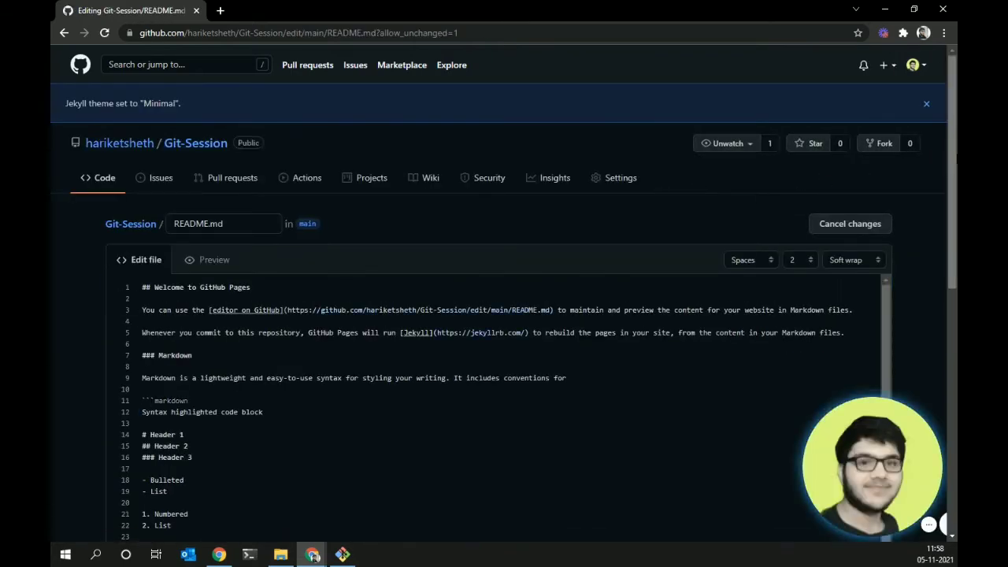
- Replace the README contents with a '# Git-Session' heading
{"action": "scroll", "coordinate": [911, 368], "scroll_direction": "down", "scroll_amount": 10}
{"action": "scroll", "coordinate": [951, 230], "scroll_direction": "up", "scroll_amount": 5}
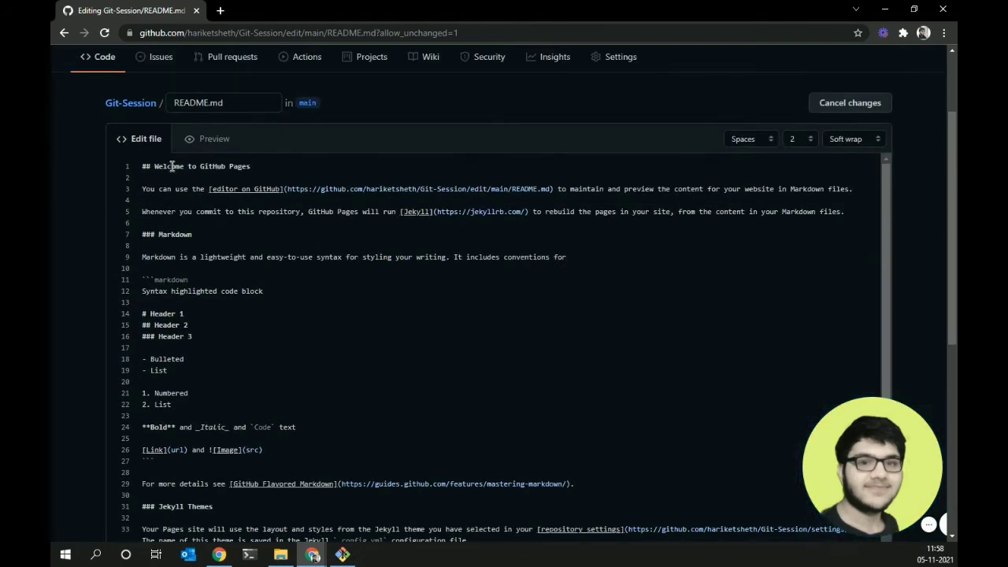
{"action": "left_click_drag", "start_coordinate": [141, 163], "coordinate": [479, 540]}
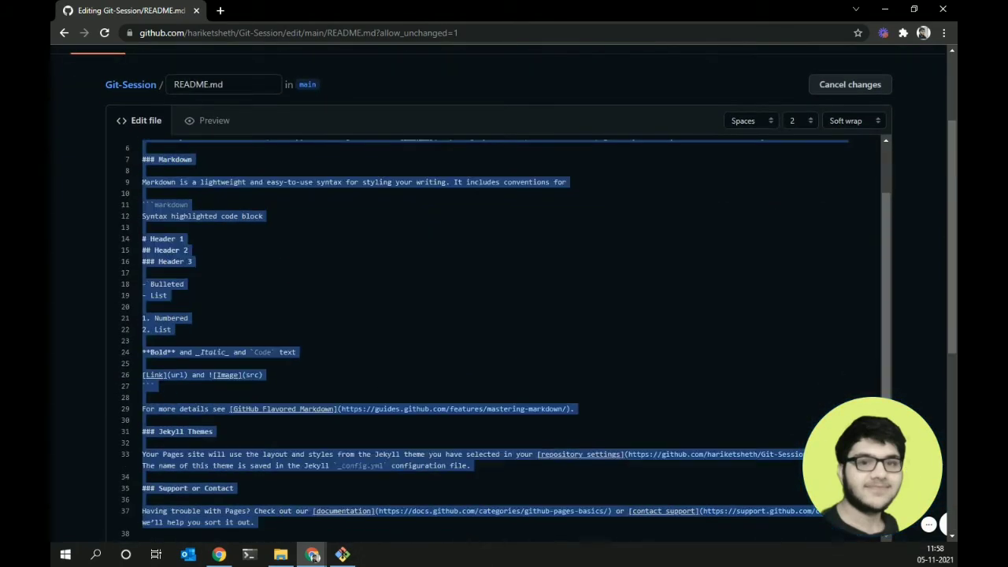
{"action": "key", "text": "BackSpace"}
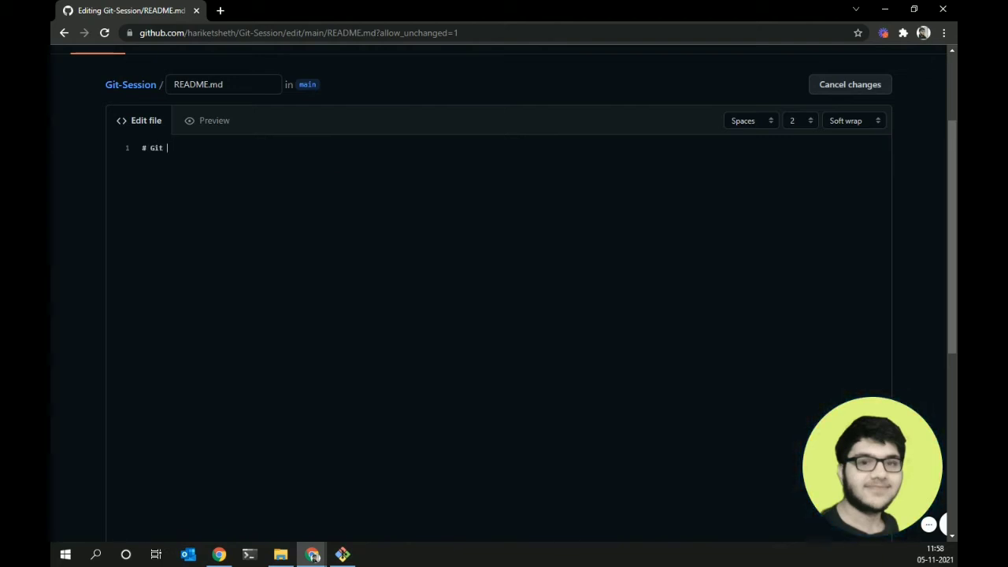
{"action": "type", "text": "# Git-Session"}
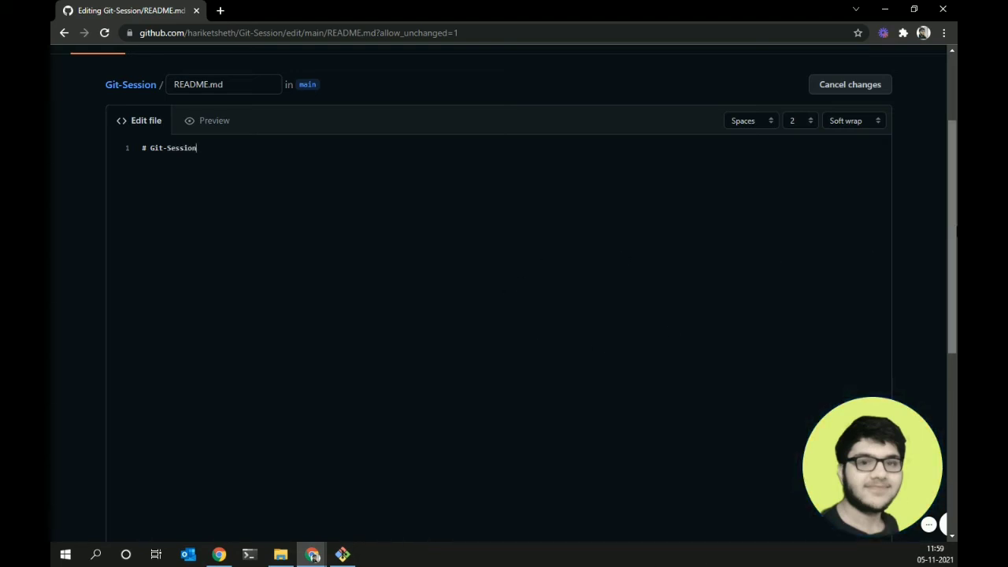
{"action": "mouse_move", "coordinate": [955, 227]}
{"action": "left_mouse_down"}
{"action": "mouse_move", "coordinate": [954, 263]}
{"action": "mouse_move", "coordinate": [954, 235]}
{"action": "left_mouse_up"}
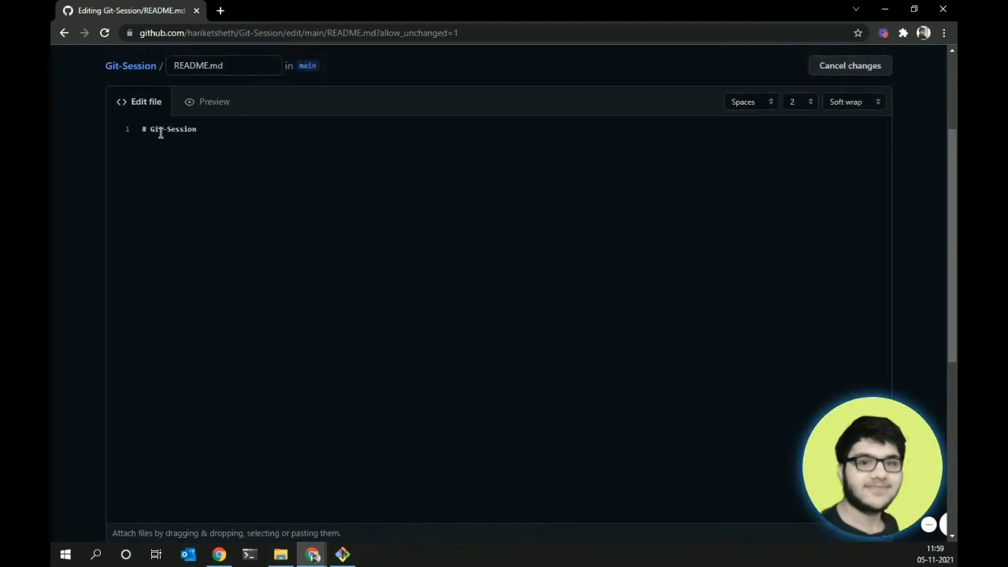
{"action": "left_click", "coordinate": [240, 129]}
{"action": "left_click_drag", "start_coordinate": [240, 130], "coordinate": [137, 119]}
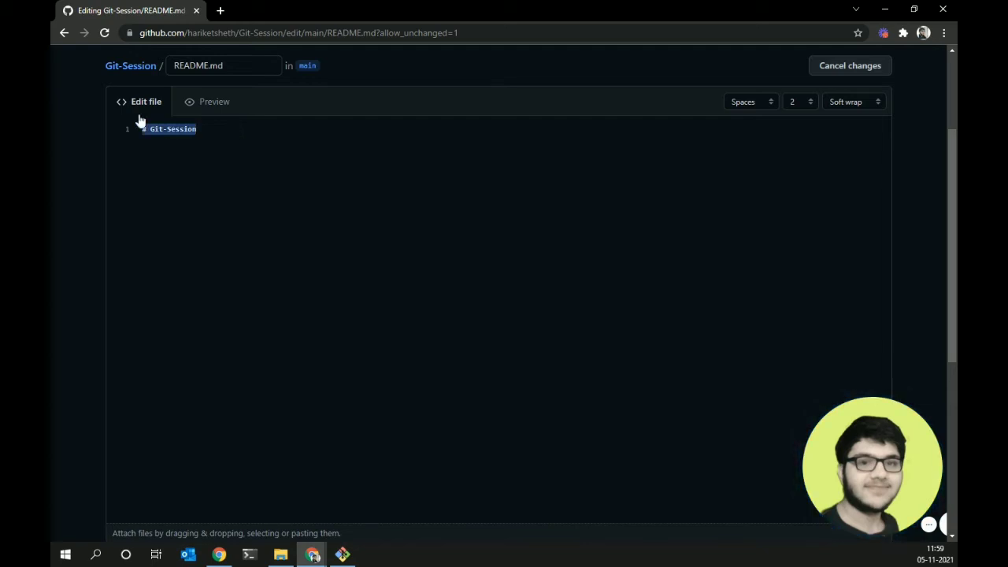
{"action": "left_click", "coordinate": [229, 149]}
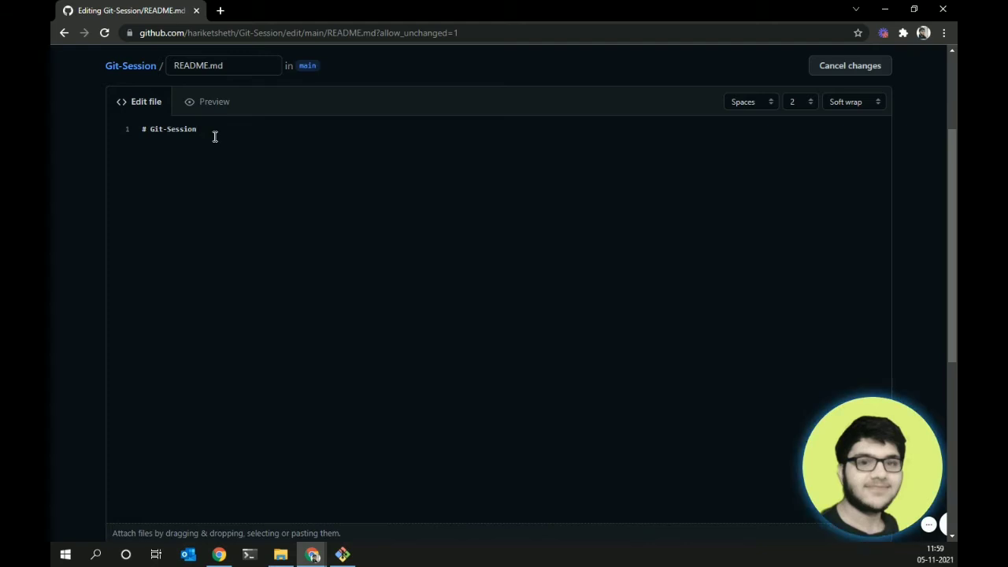
- Add a '> This repository...' blockquote about Git, Github and Opensource
{"action": "key", "text": "Return"}
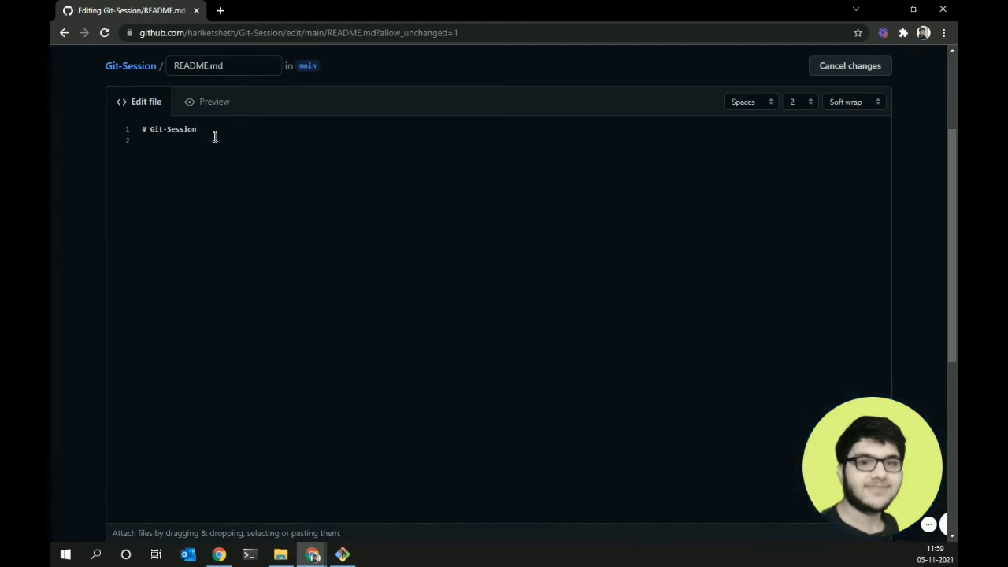
{"action": "type", "text": "##"}
{"action": "key", "text": "BackSpace"}
{"action": "key", "text": "BackSpace"}
{"action": "key", "text": "BackSpace"}
{"action": "key", "text": "Return"}
{"action": "type", "text": ">"}
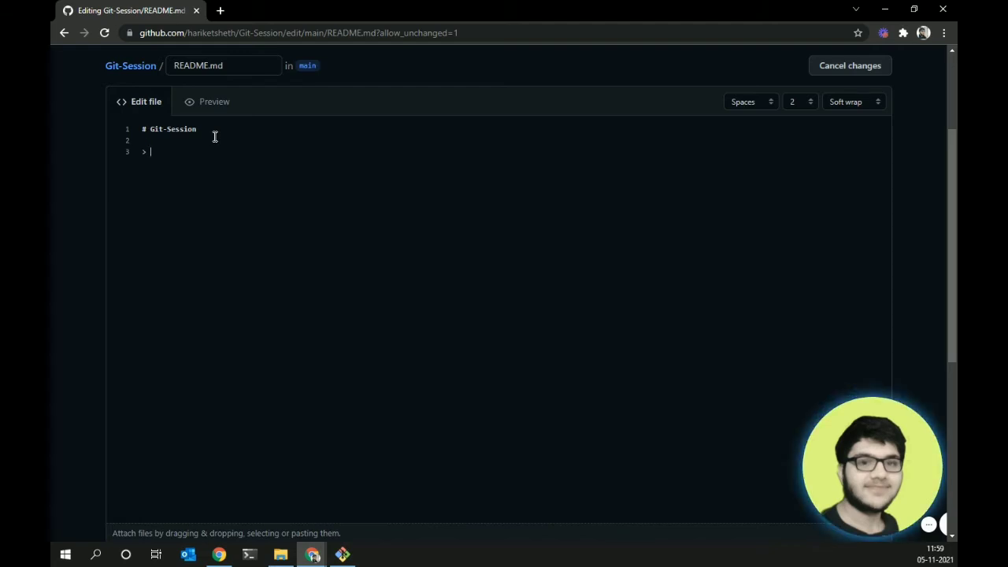
{"action": "type", "text": " This r"}
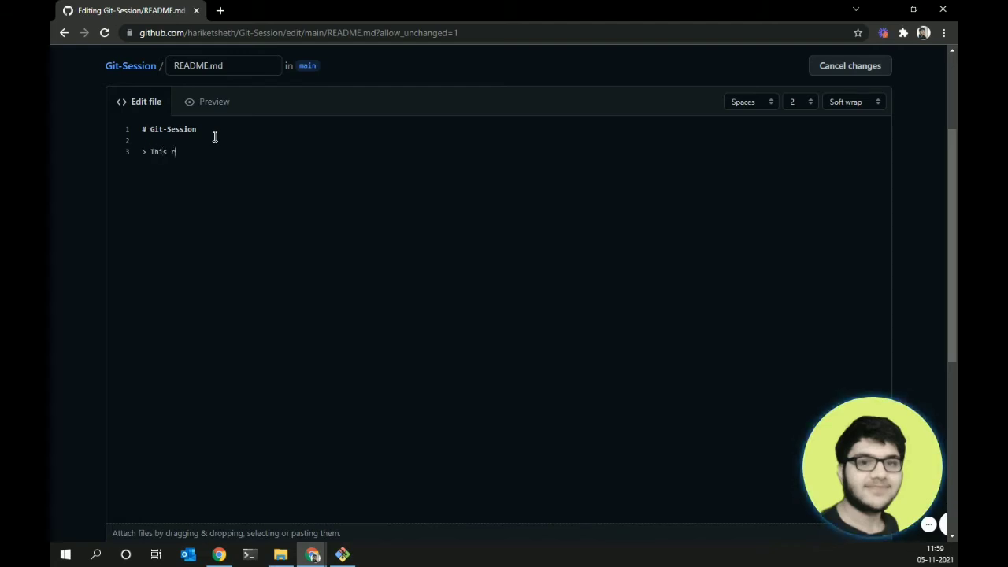
{"action": "type", "text": "epository is about Git, Github and pe"}
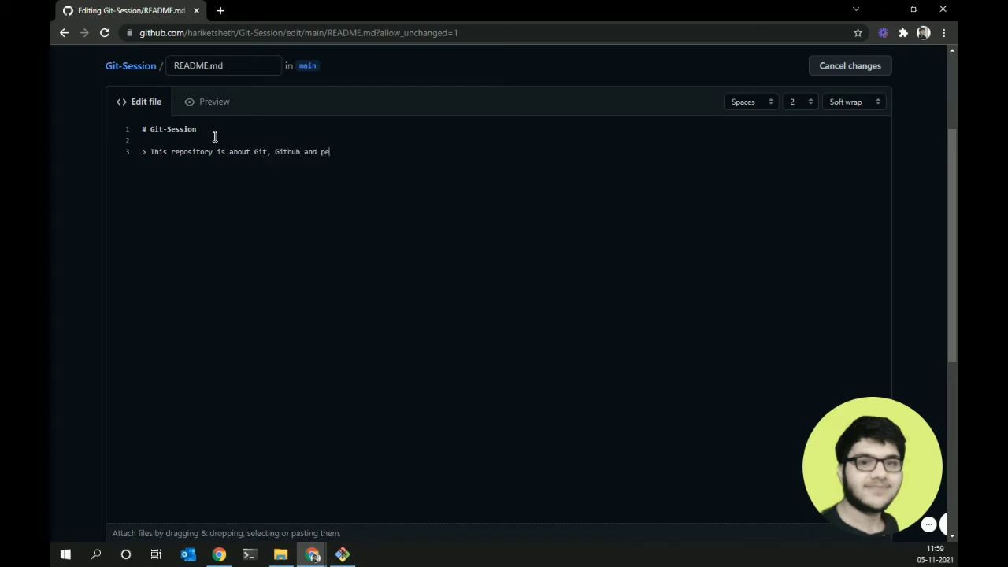
{"action": "key", "text": "BackSpace"}
{"action": "key", "text": "BackSpace"}
{"action": "key", "text": "BackSpace"}
{"action": "key", "text": "BackSpace"}
{"action": "key", "text": "BackSpace"}
{"action": "key", "text": "BackSpace"}
{"action": "key", "text": "BackSpace"}
{"action": "key", "text": "BackSpace"}
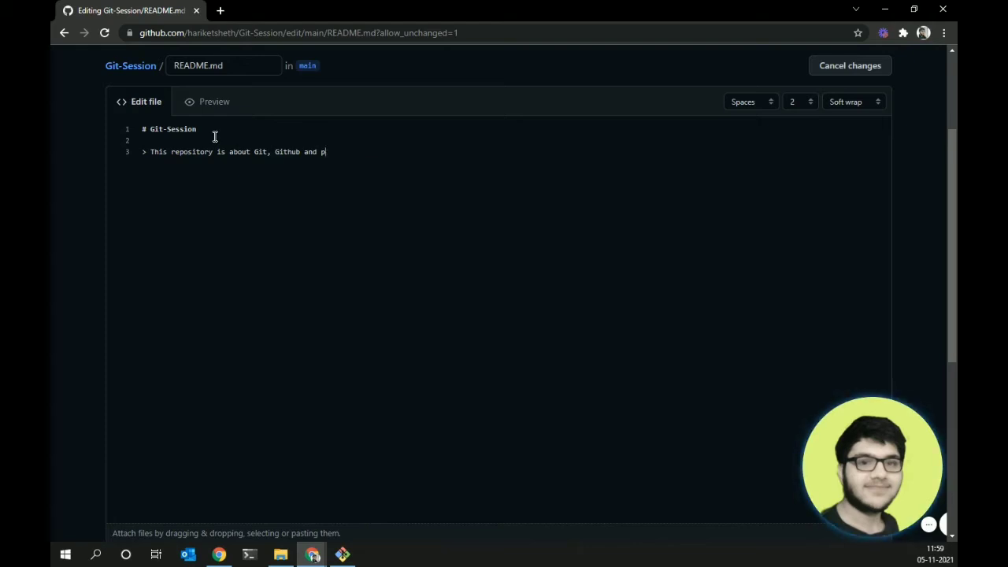
{"action": "type", "text": "Opensource"}
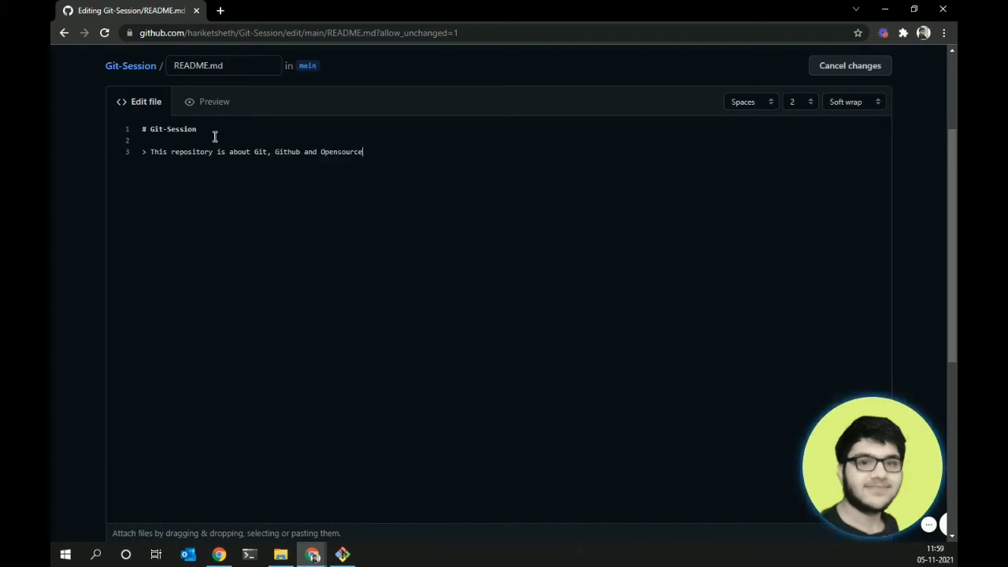
{"action": "key", "text": "Return"}
- Start a bullet list with '- Git' and 'Github' items
{"action": "key", "text": "BackSpace"}
{"action": "key", "text": "BackSpace"}
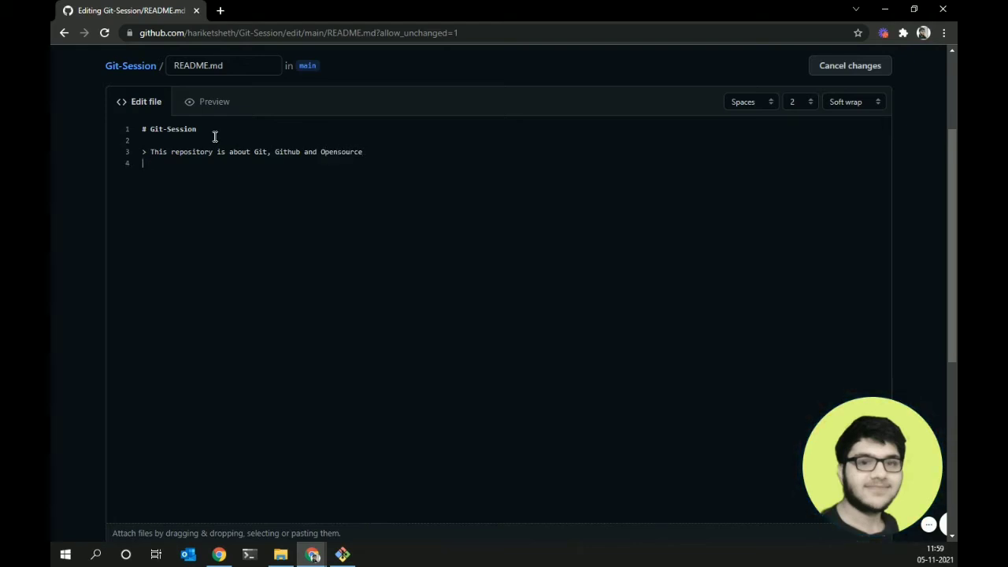
{"action": "type", "text": "- "}
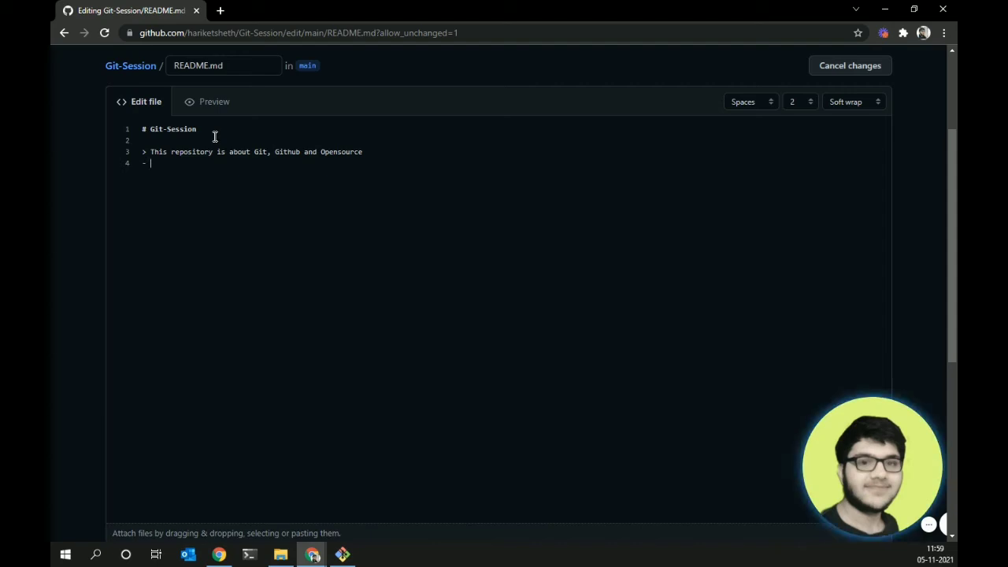
{"action": "type", "text": "Git"}
{"action": "key", "text": "Return"}
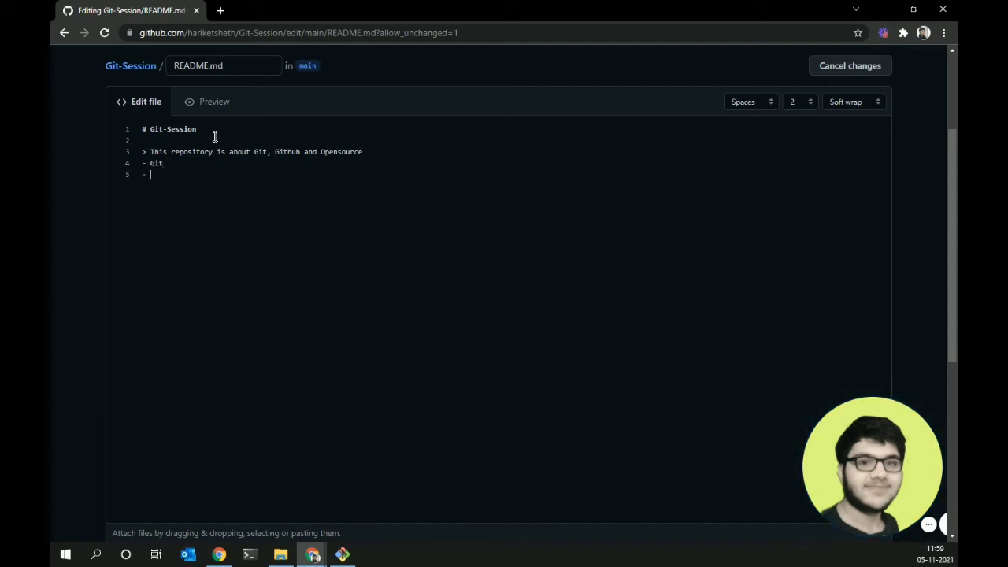
{"action": "type", "text": "Github"}
{"action": "key", "text": "Return"}
{"action": "scroll", "coordinate": [950, 276], "scroll_direction": "down", "scroll_amount": 2}
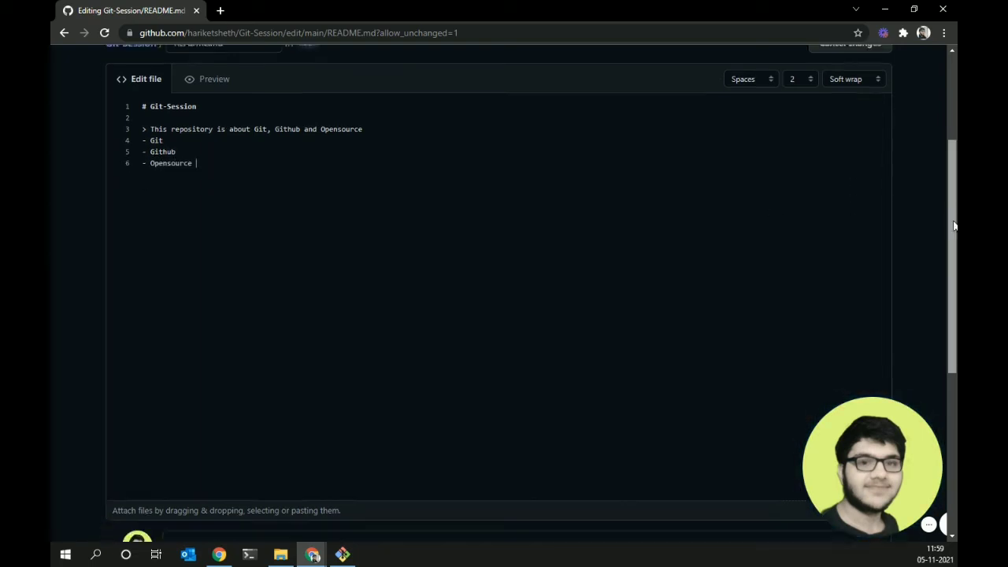
- Commit the README edits to main as 'Update README.md'
{"action": "scroll", "coordinate": [950, 277], "scroll_direction": "down", "scroll_amount": 3}
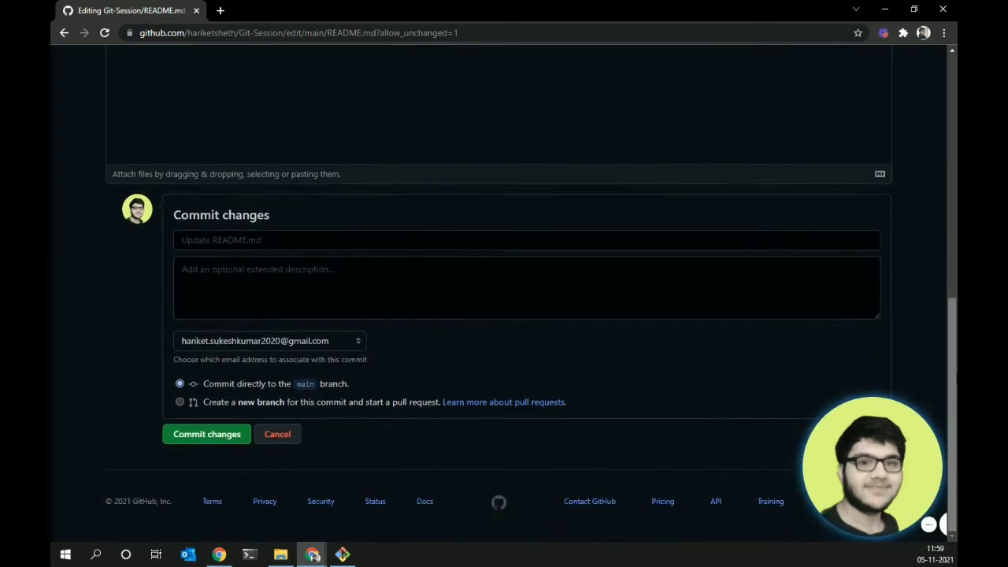
{"action": "left_click", "coordinate": [214, 435]}
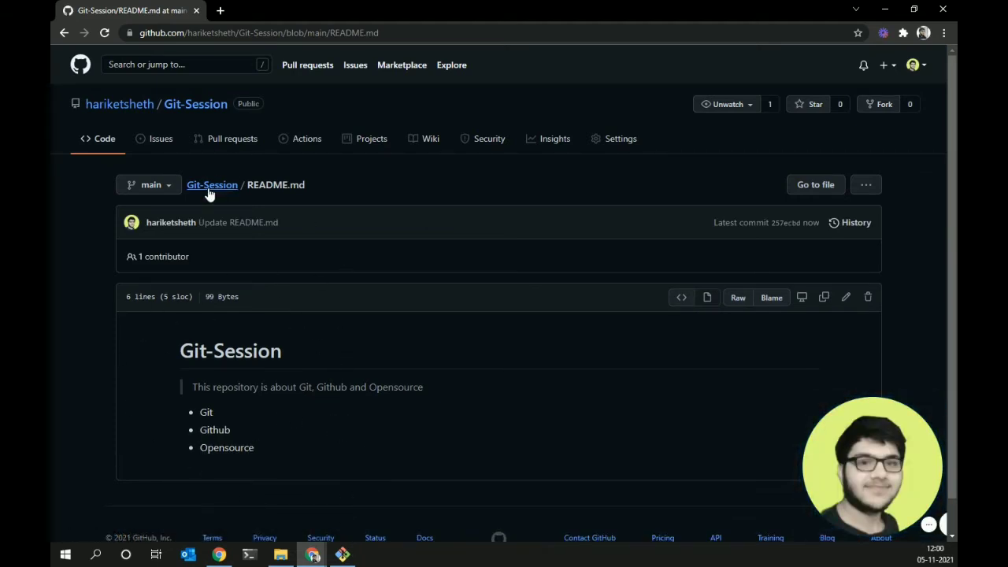
- Open the repository Settings and go to the GitHub Pages section
{"action": "left_click", "coordinate": [606, 142]}
{"action": "left_click_drag", "start_coordinate": [952, 117], "coordinate": [954, 221]}
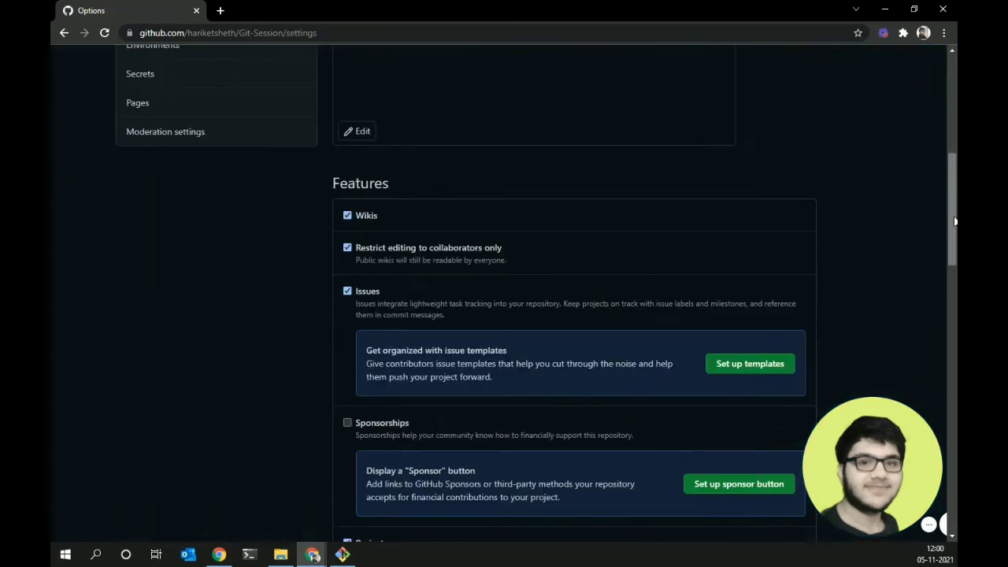
{"action": "scroll", "coordinate": [954, 222], "scroll_direction": "up", "scroll_amount": 4}
{"action": "left_click", "coordinate": [250, 423]}
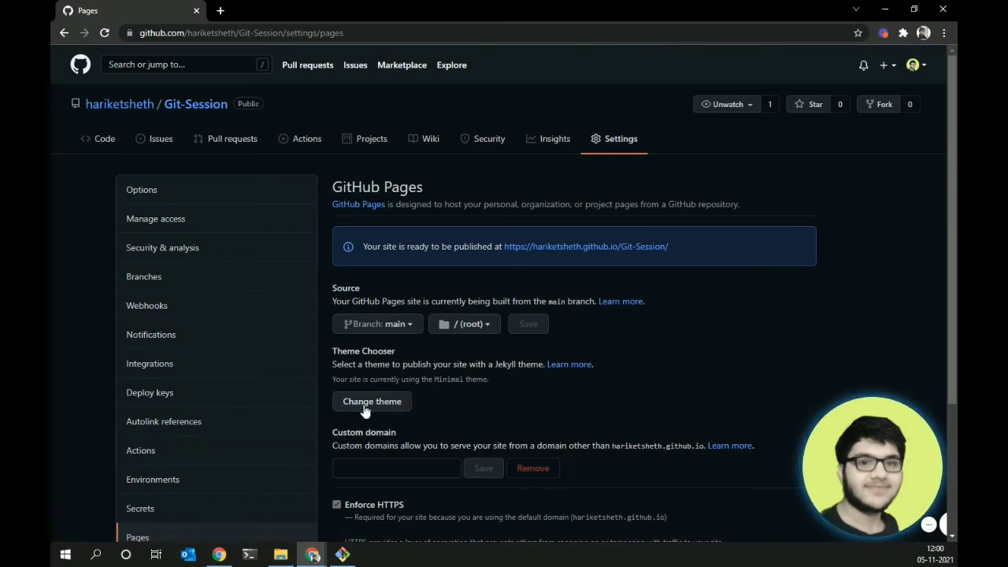
{"action": "left_click", "coordinate": [371, 403]}
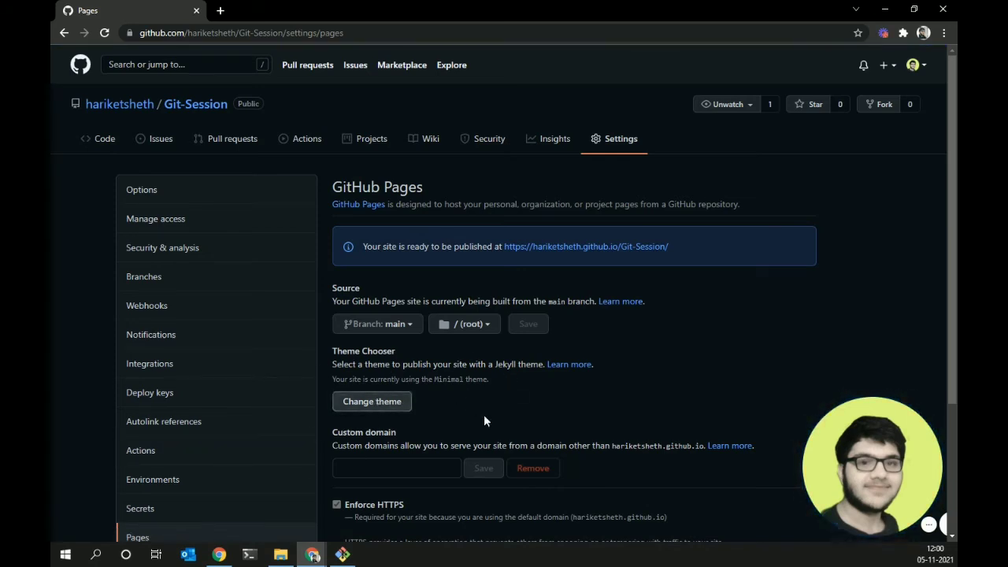
{"action": "left_click_drag", "start_coordinate": [392, 368], "coordinate": [470, 363]}
{"action": "left_click", "coordinate": [471, 362]}
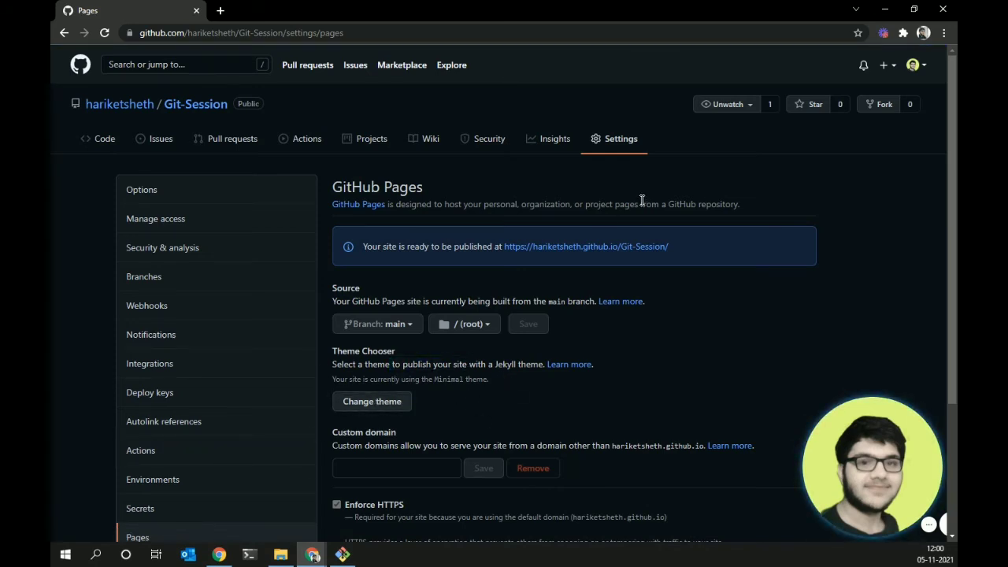
- Open the published Git-Session site in a new tab, view it, then return to the repository page
{"action": "right_click", "coordinate": [594, 248]}
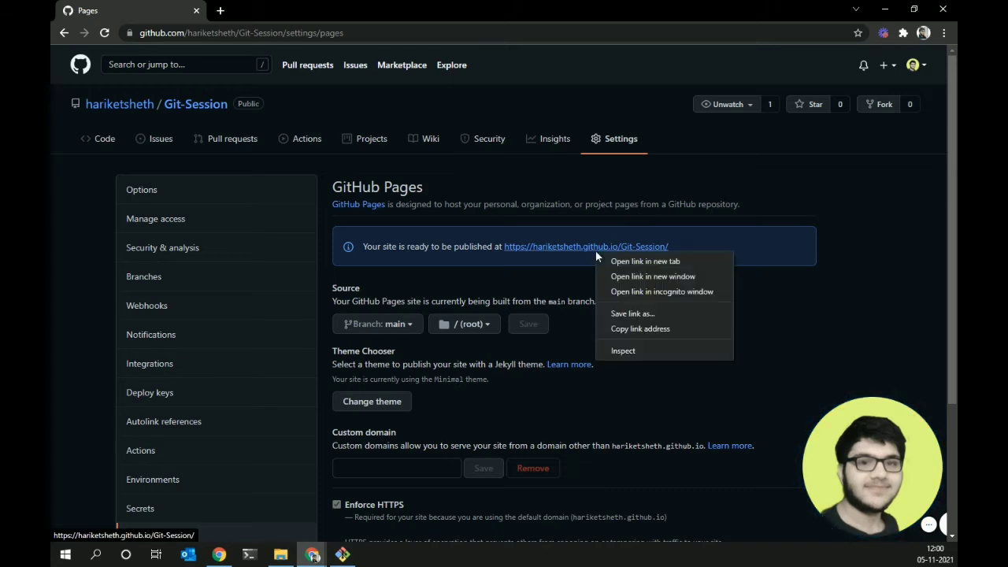
{"action": "left_click", "coordinate": [650, 262]}
{"action": "left_click", "coordinate": [248, 4]}
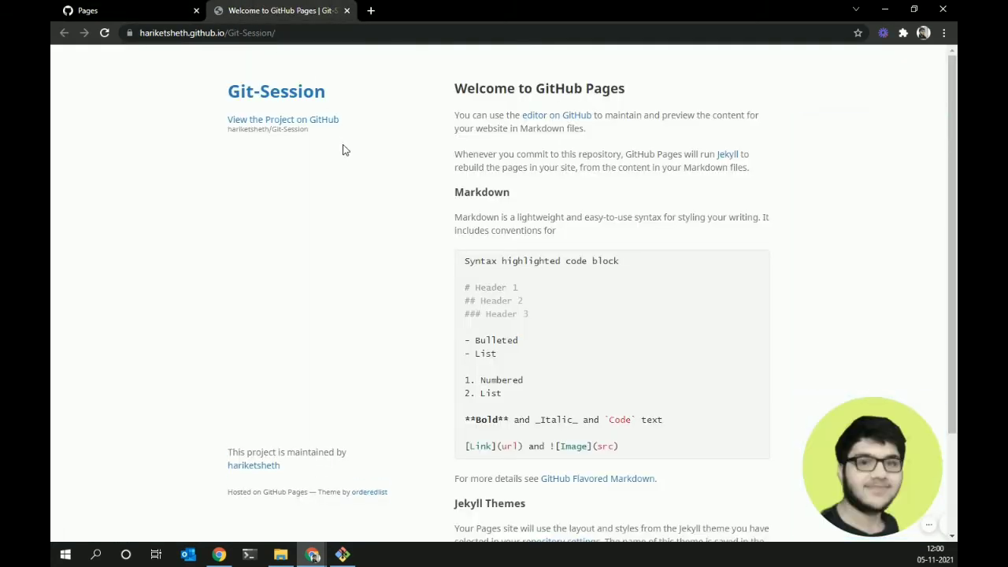
{"action": "left_click", "coordinate": [126, 10]}
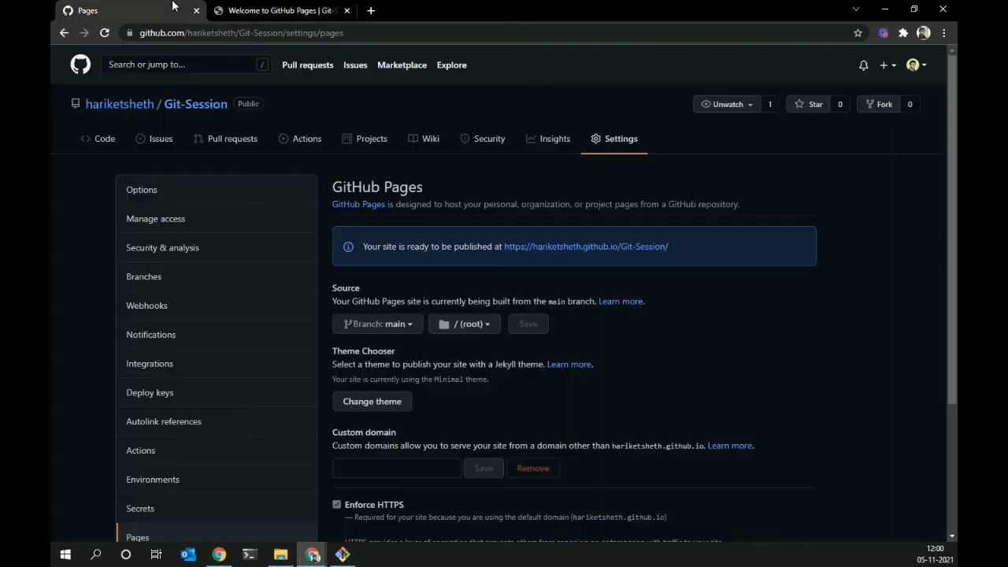
{"action": "left_click", "coordinate": [254, 4]}
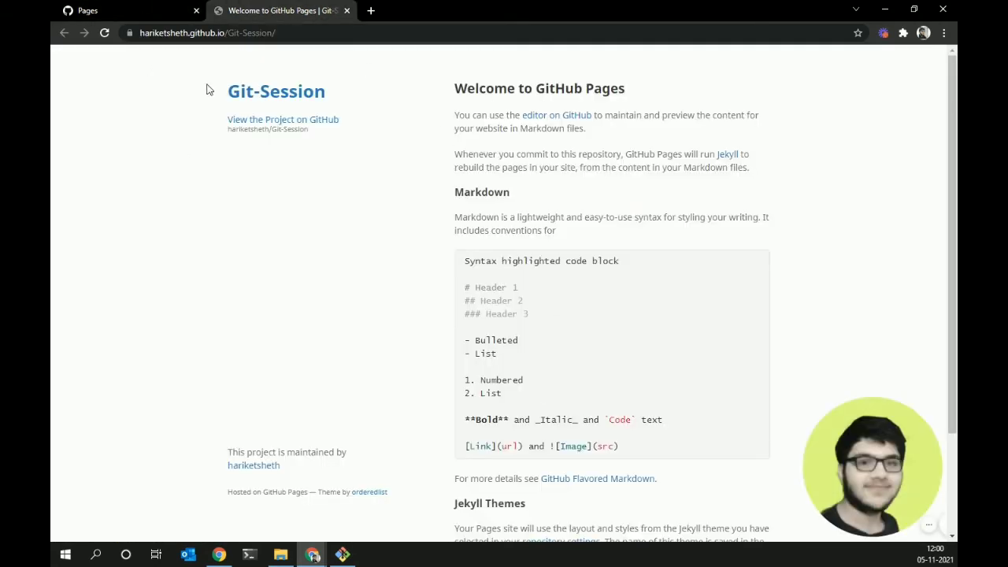
{"action": "left_click", "coordinate": [132, 8]}
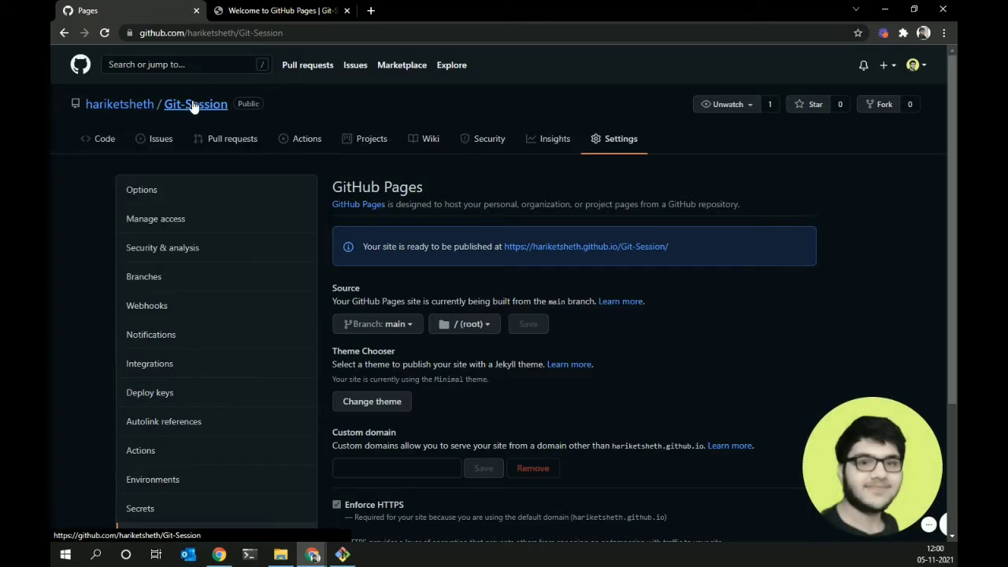
{"action": "left_click", "coordinate": [195, 106]}
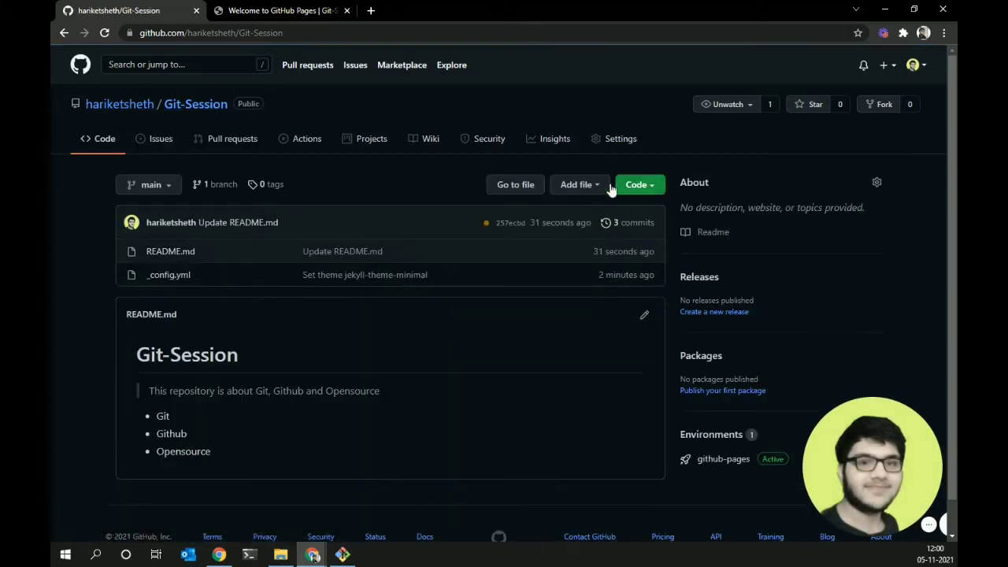
- Create a new file in Git-Session named index.html
{"action": "left_click", "coordinate": [602, 186]}
{"action": "left_click", "coordinate": [576, 193]}
{"action": "left_click", "coordinate": [573, 195]}
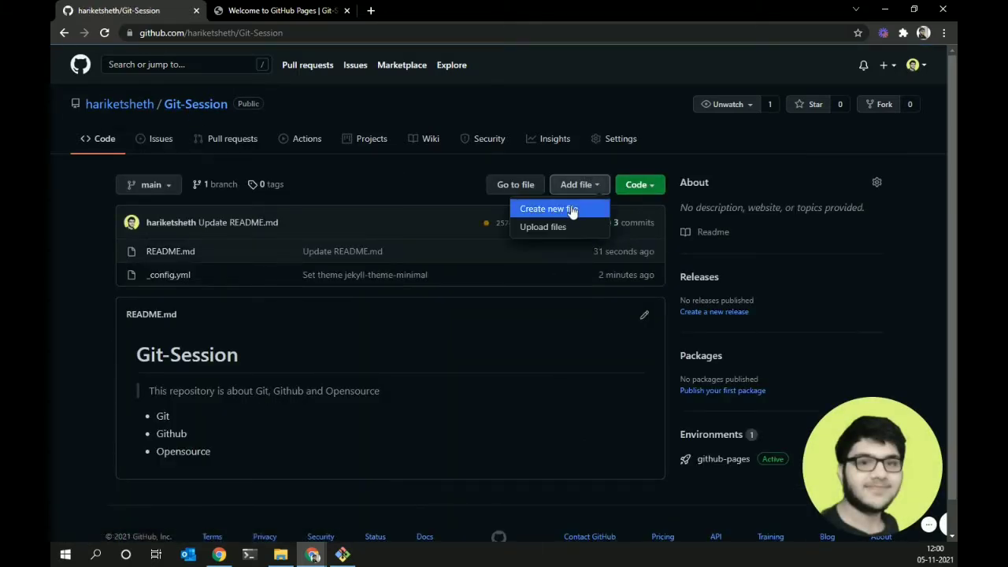
{"action": "left_click", "coordinate": [573, 210]}
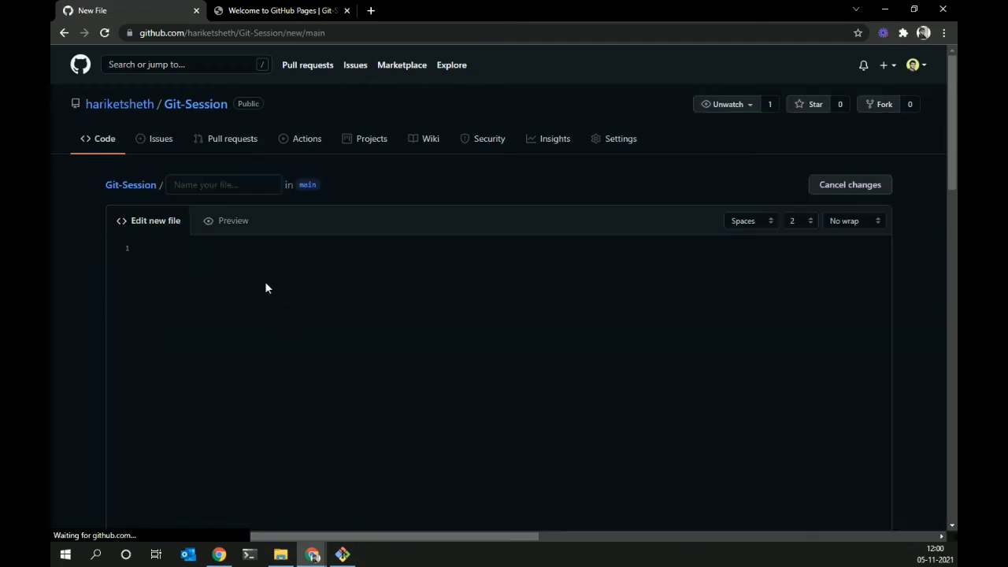
{"action": "left_click", "coordinate": [250, 189]}
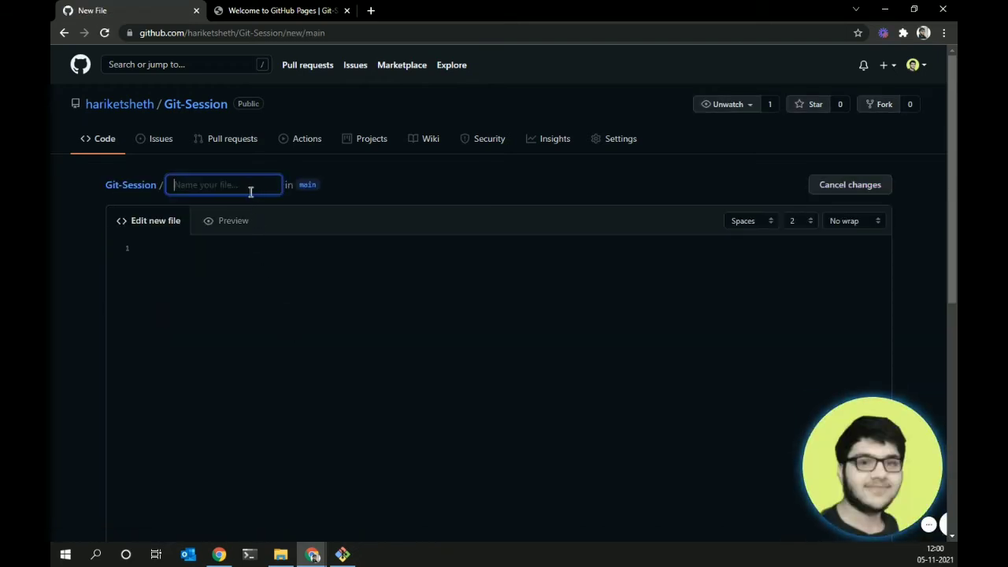
{"action": "type", "text": "index"}
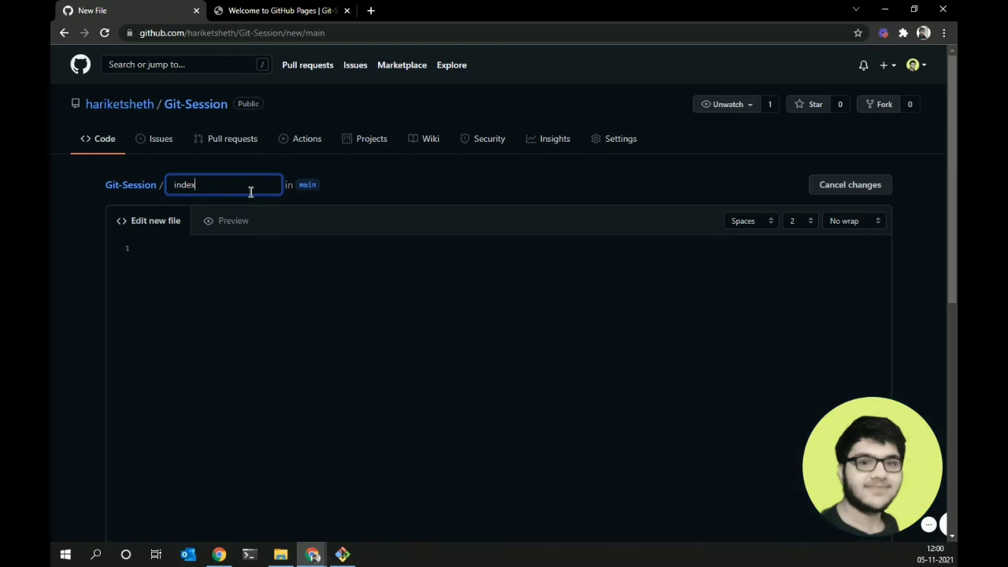
{"action": "type", "text": ".html"}
- Write the html/body page with an h1 'Hi There !' and commit it to main
{"action": "left_click", "coordinate": [246, 265]}
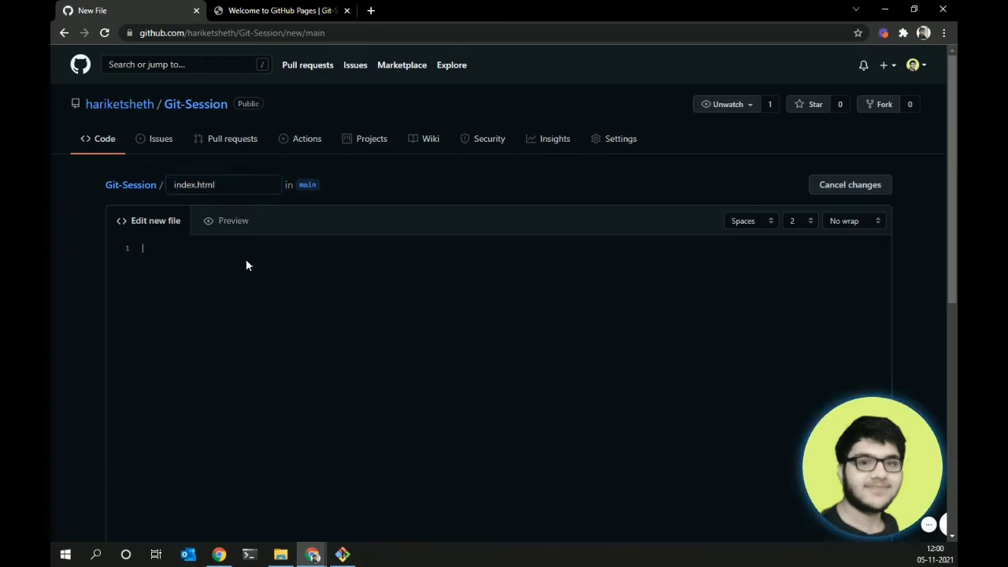
{"action": "type", "text": "<html"}
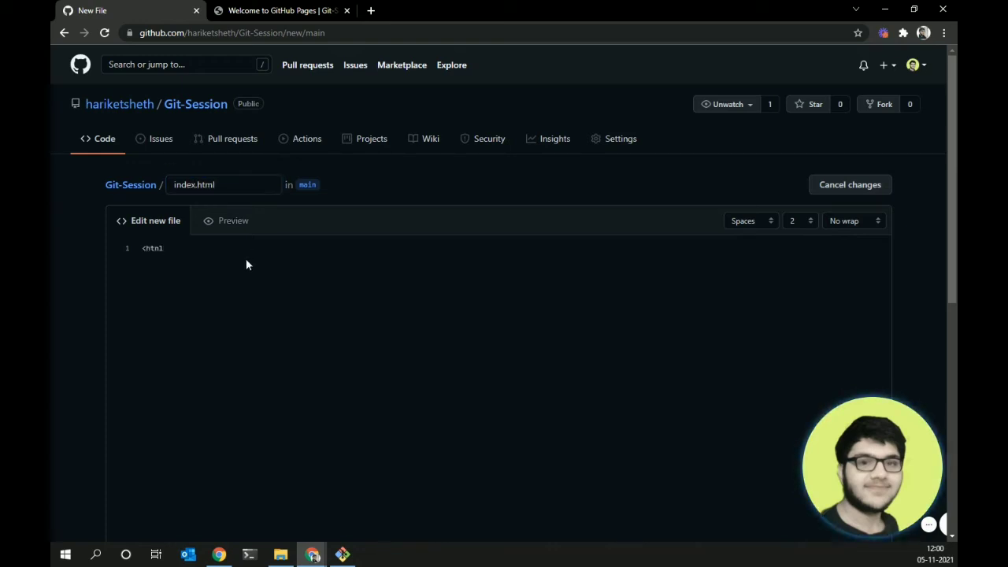
{"action": "key", "text": "BackSpace"}
{"action": "key", "text": "BackSpace"}
{"action": "type", "text": "ml>"}
{"action": "key", "text": "Return"}
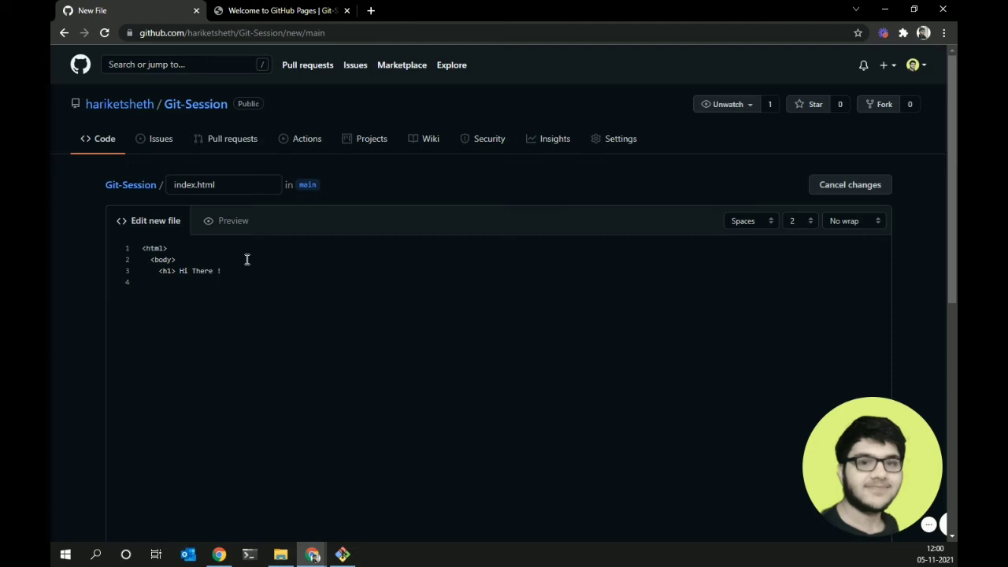
{"action": "type", "text": "1>"}
{"action": "type", "text": "y>"}
{"action": "type", "text": "</html>"}
{"action": "left_click_drag", "start_coordinate": [953, 247], "coordinate": [952, 465]}
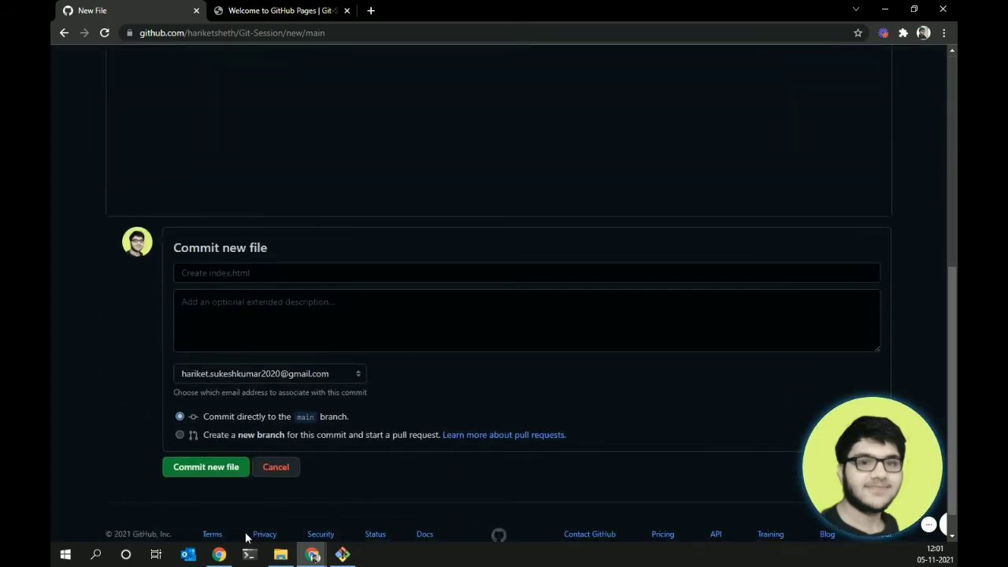
{"action": "left_click", "coordinate": [201, 468]}
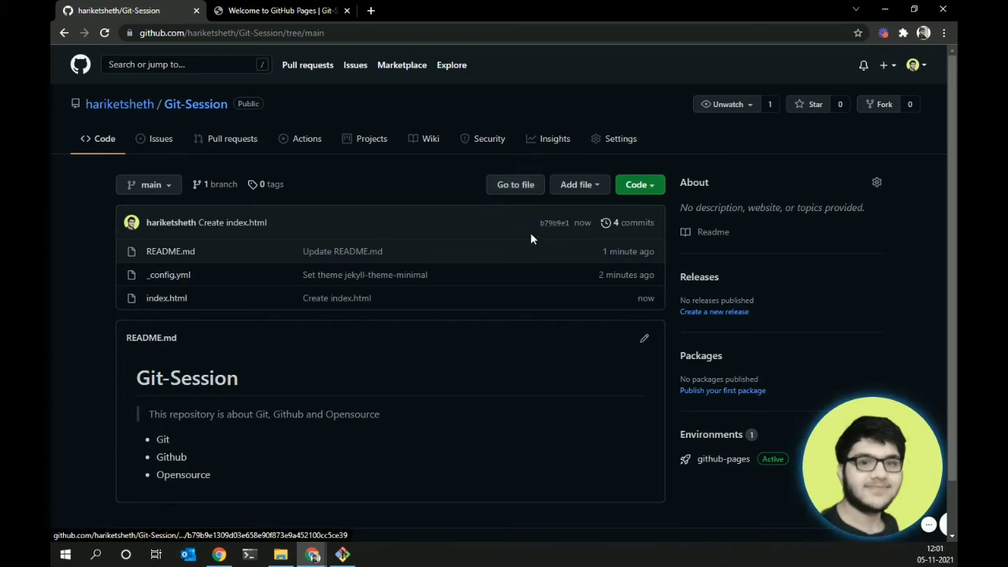
- Reload the repository page until the build check appears, then reload the Pages site
{"action": "left_click", "coordinate": [104, 32]}
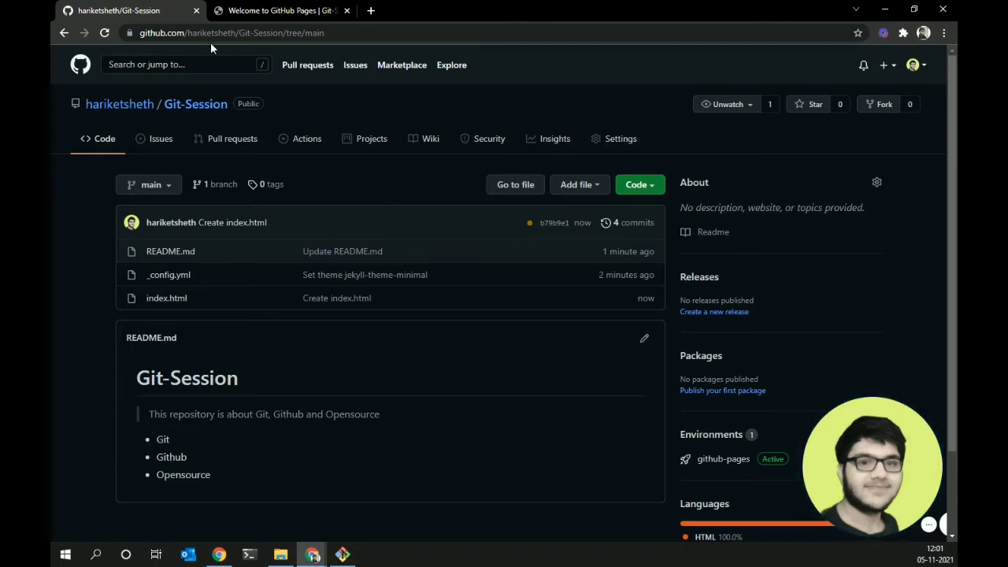
{"action": "left_click", "coordinate": [103, 35]}
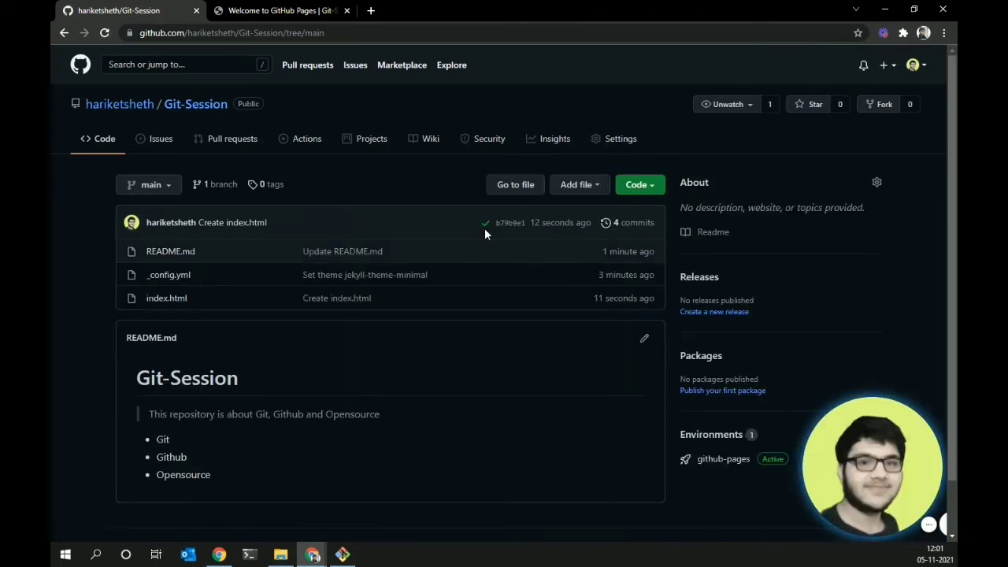
{"action": "left_click", "coordinate": [280, 10]}
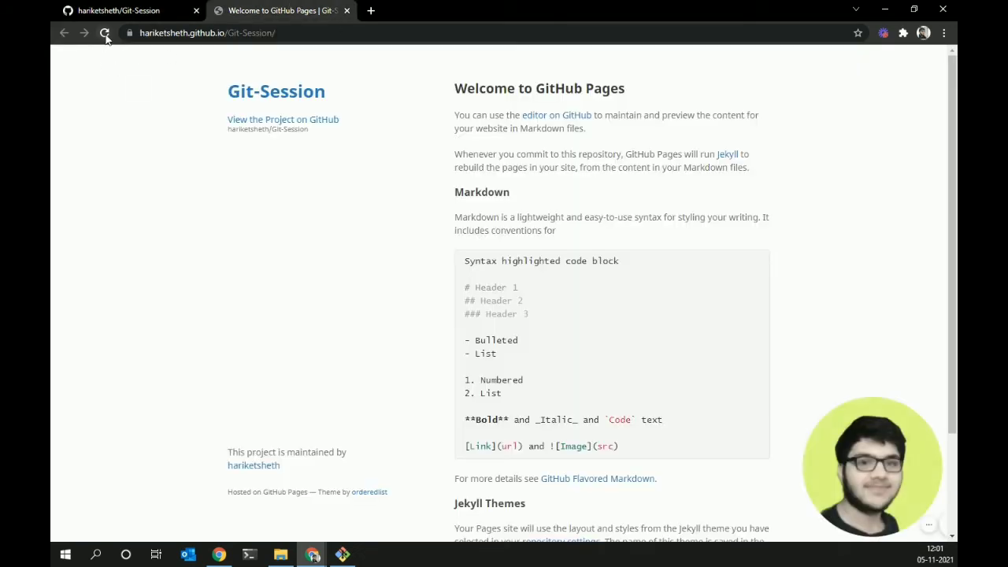
{"action": "left_click", "coordinate": [104, 32]}
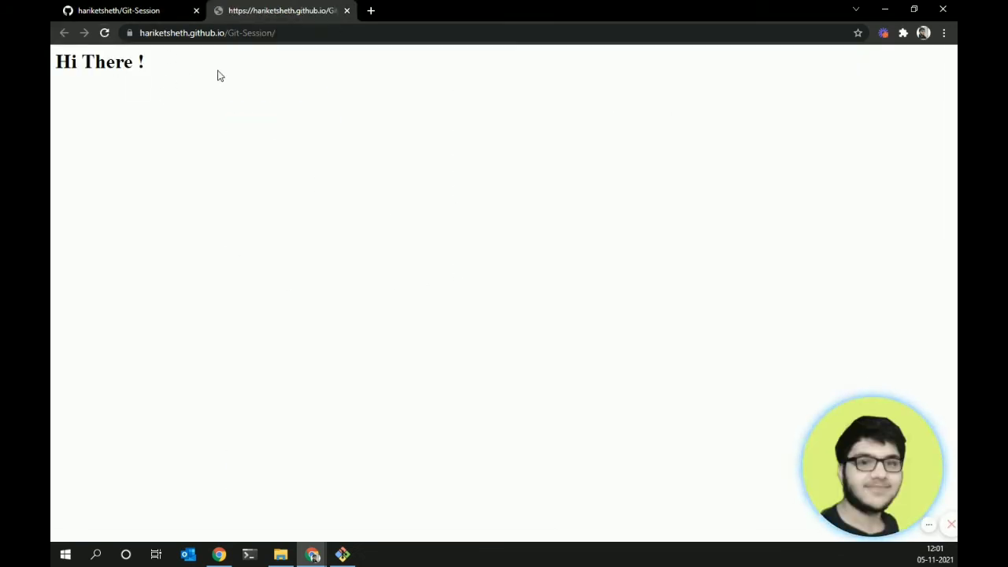
- Check the site's 'Hi There !' heading and web address, then return to the repository tab
{"action": "left_click_drag", "start_coordinate": [216, 74], "coordinate": [52, 47]}
{"action": "left_click", "coordinate": [165, 116]}
{"action": "left_click", "coordinate": [169, 5]}
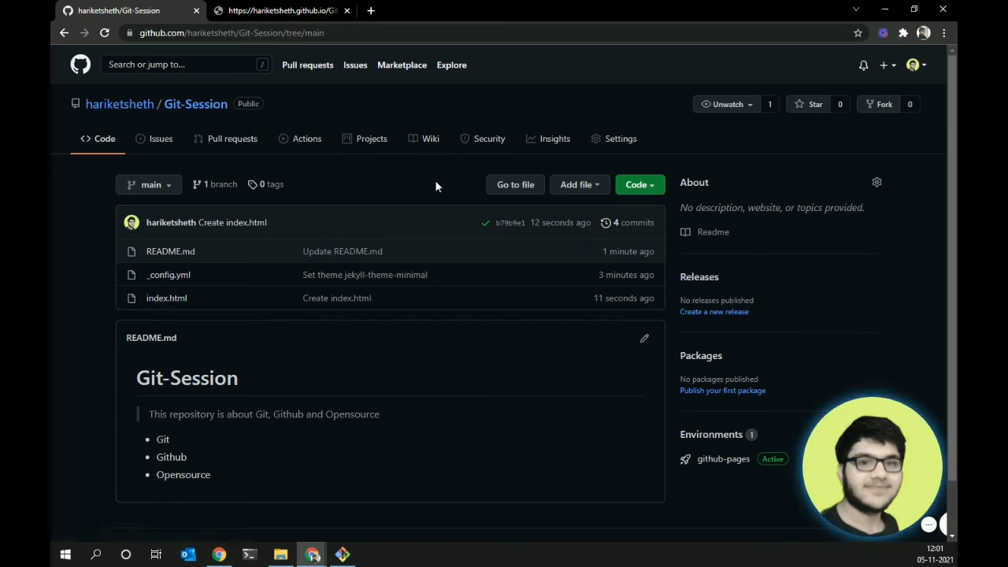
{"action": "left_click", "coordinate": [283, 9]}
{"action": "left_click", "coordinate": [283, 32]}
{"action": "key", "text": "ctrl+c"}
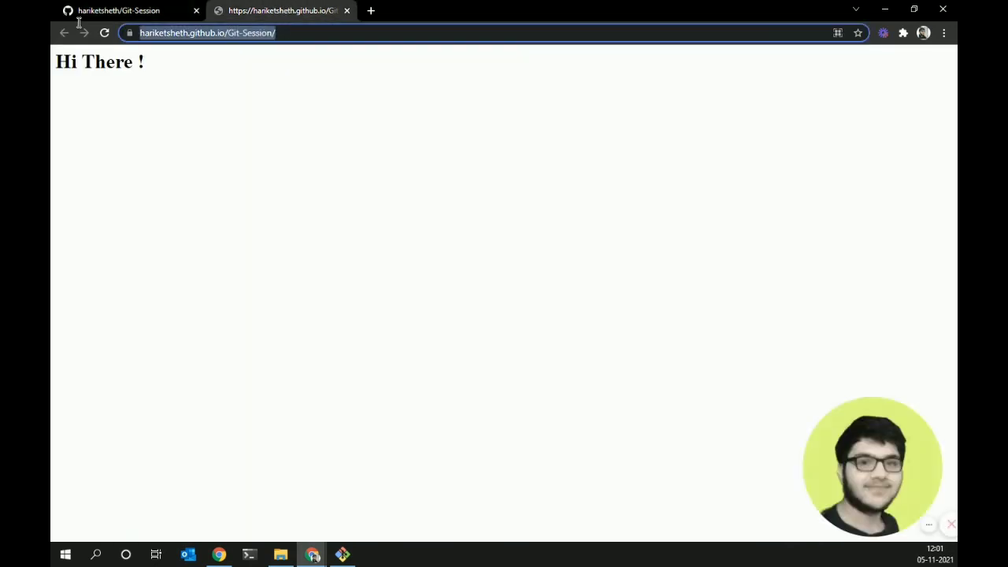
{"action": "left_click", "coordinate": [118, 10]}
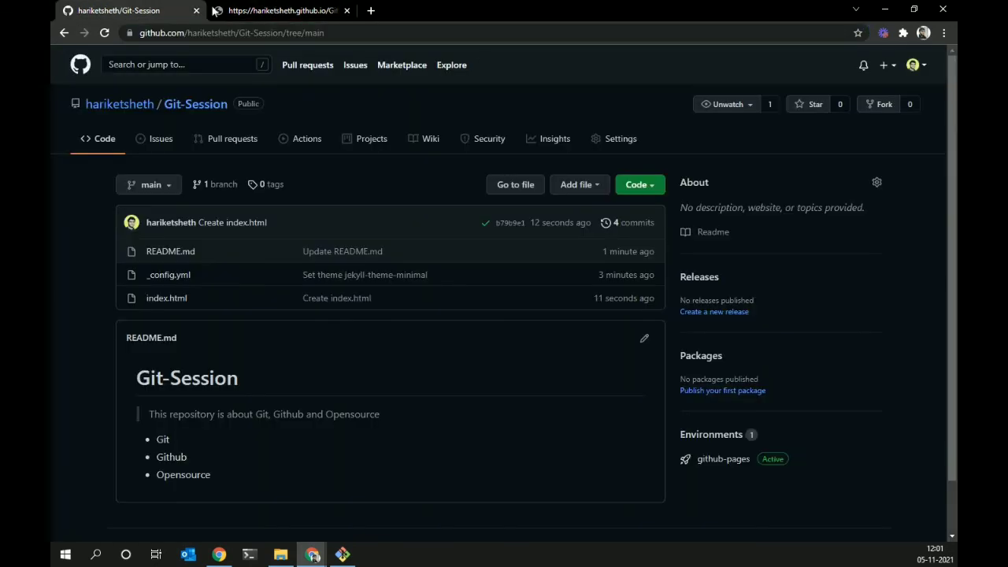
{"action": "left_click", "coordinate": [874, 182]}
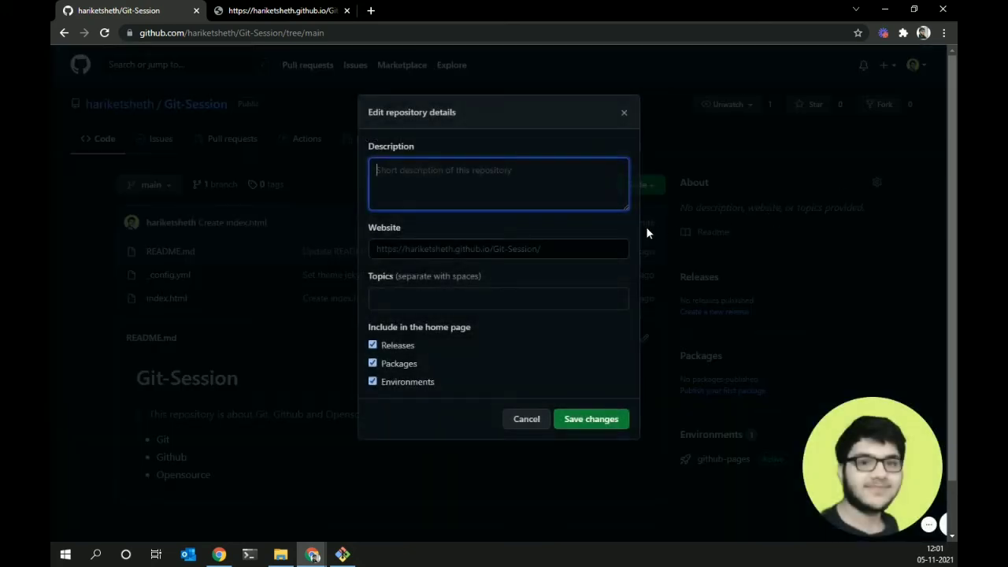
{"action": "left_click", "coordinate": [511, 246]}
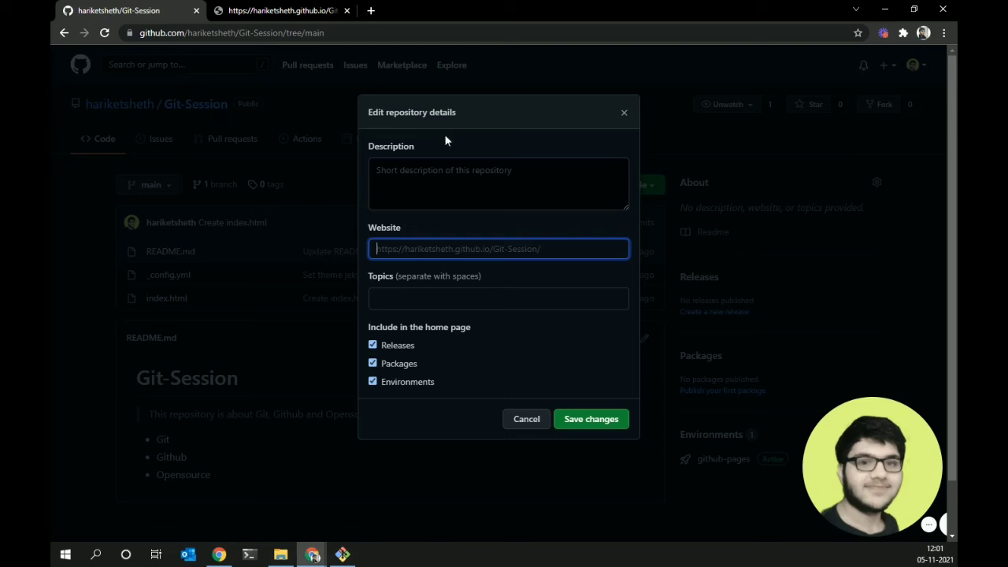
{"action": "left_click", "coordinate": [620, 113]}
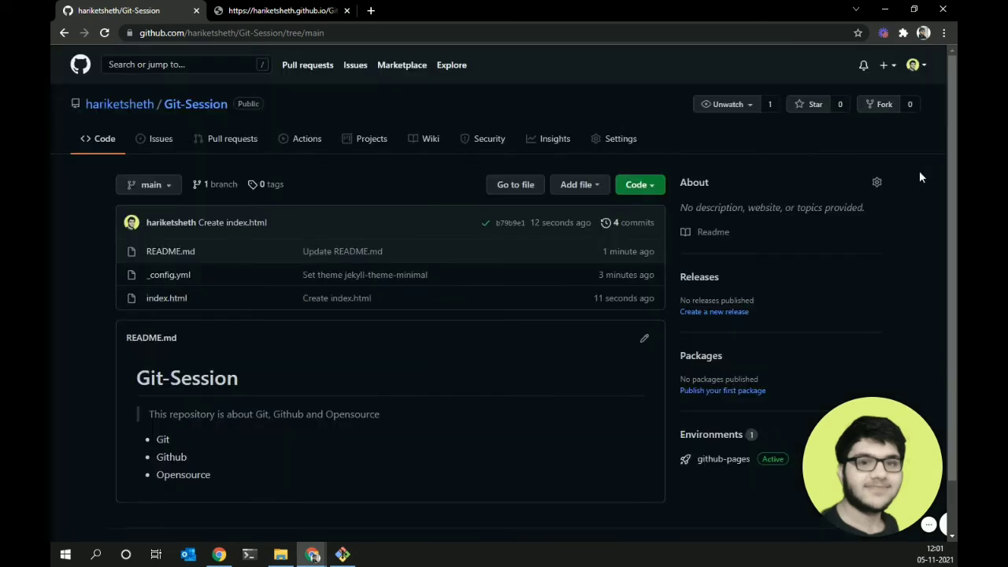
{"action": "left_click", "coordinate": [875, 184]}
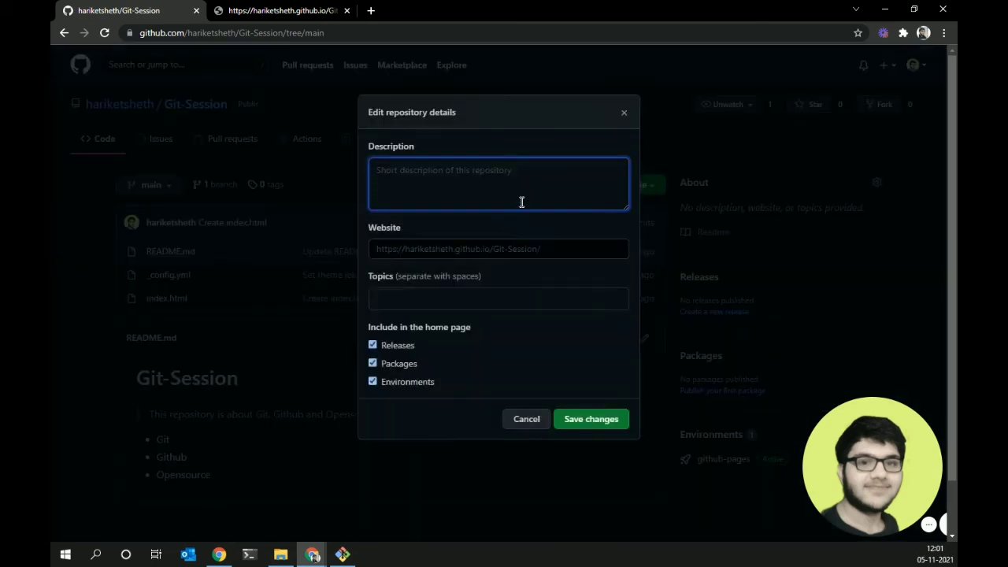
{"action": "left_click", "coordinate": [430, 254]}
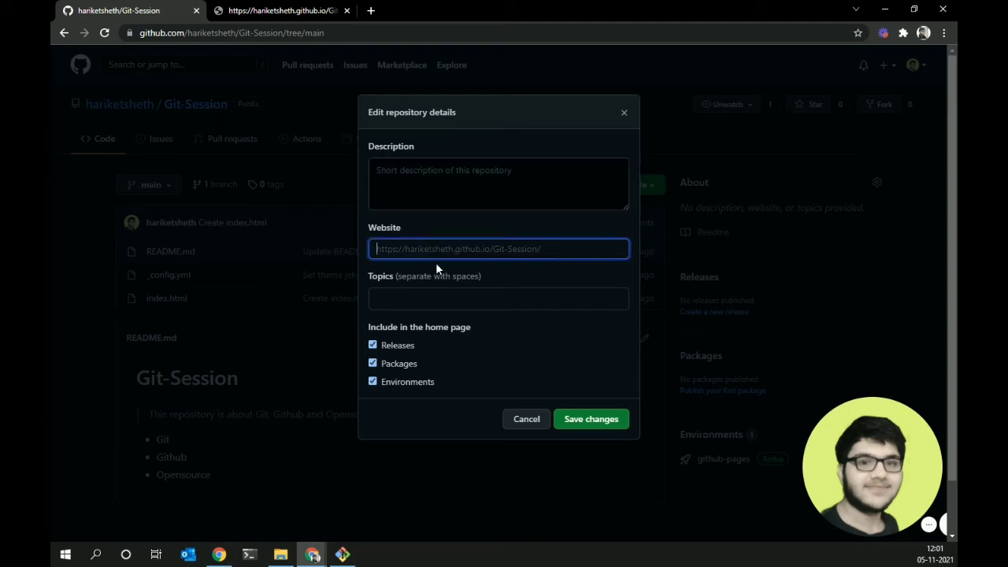
{"action": "key", "text": "ctrl+v"}
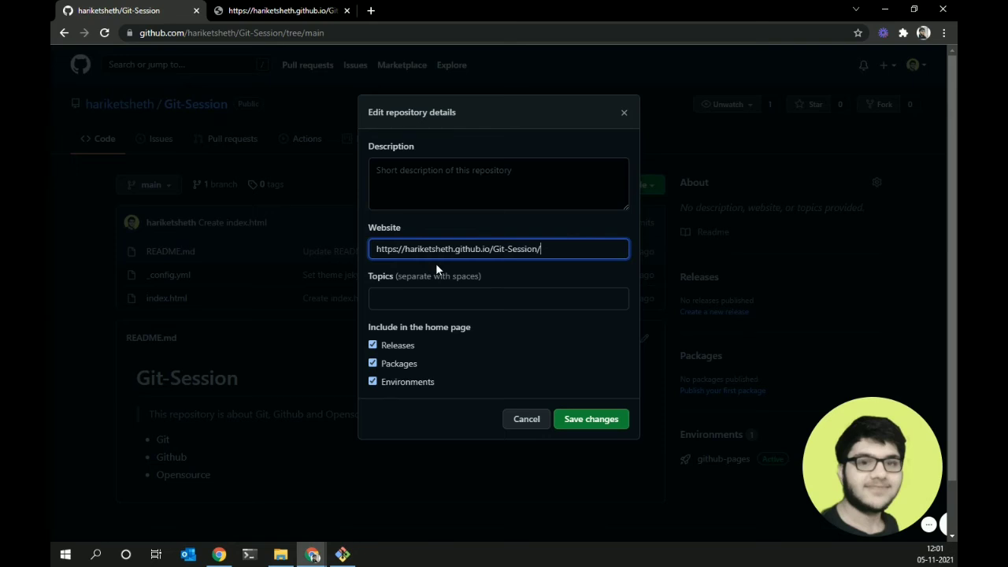
{"action": "left_click", "coordinate": [590, 426]}
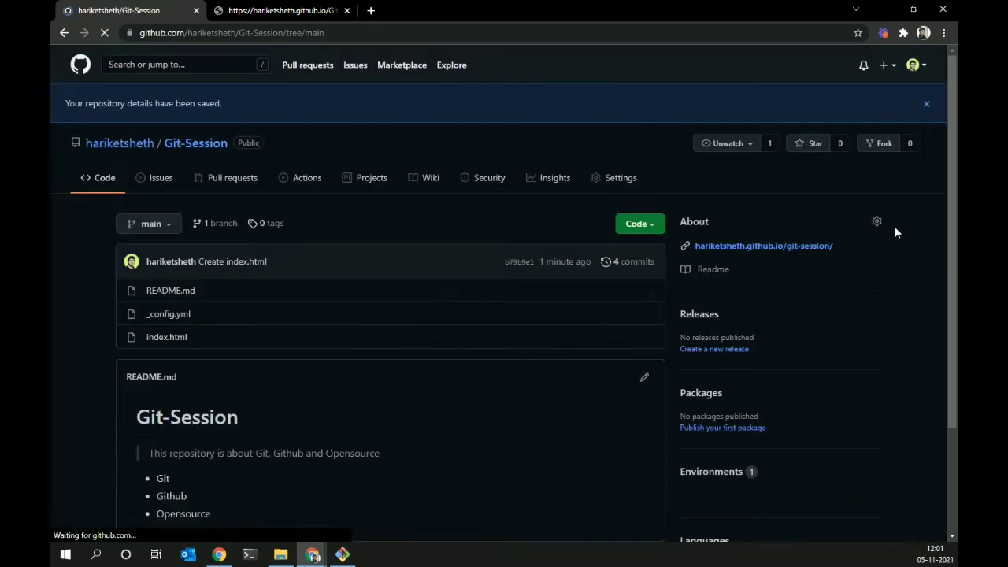
- Open the website link to confirm it shows 'Hi There !', then close both extra github.io tabs
{"action": "left_click", "coordinate": [790, 247]}
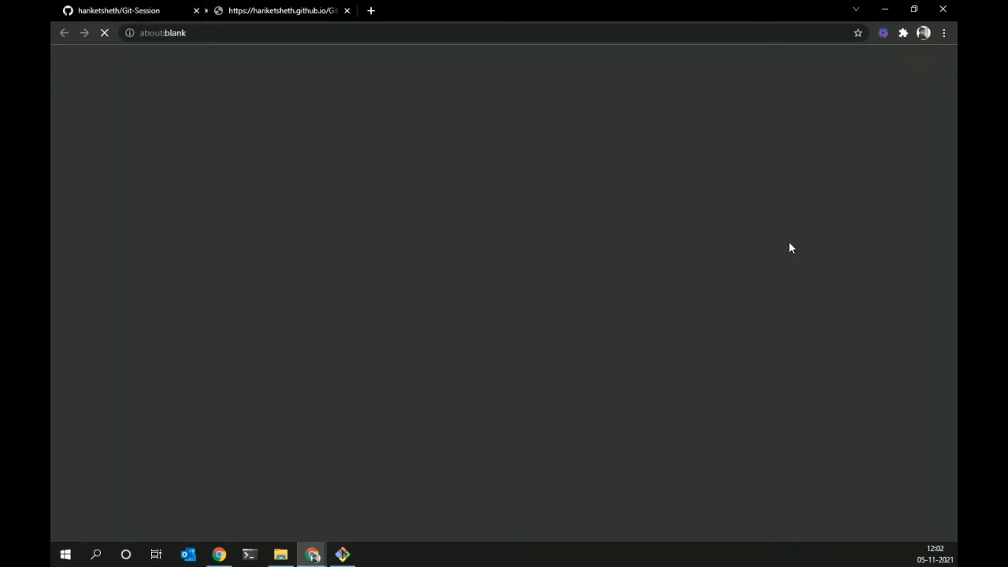
{"action": "left_click_drag", "start_coordinate": [164, 63], "coordinate": [53, 58]}
{"action": "left_click_drag", "start_coordinate": [278, 63], "coordinate": [52, 46]}
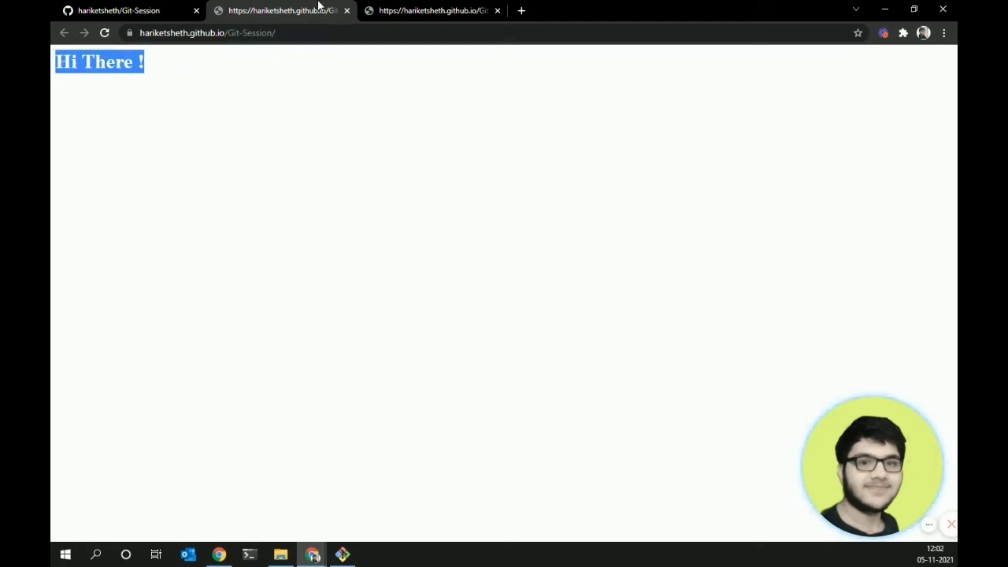
{"action": "left_click", "coordinate": [173, 8]}
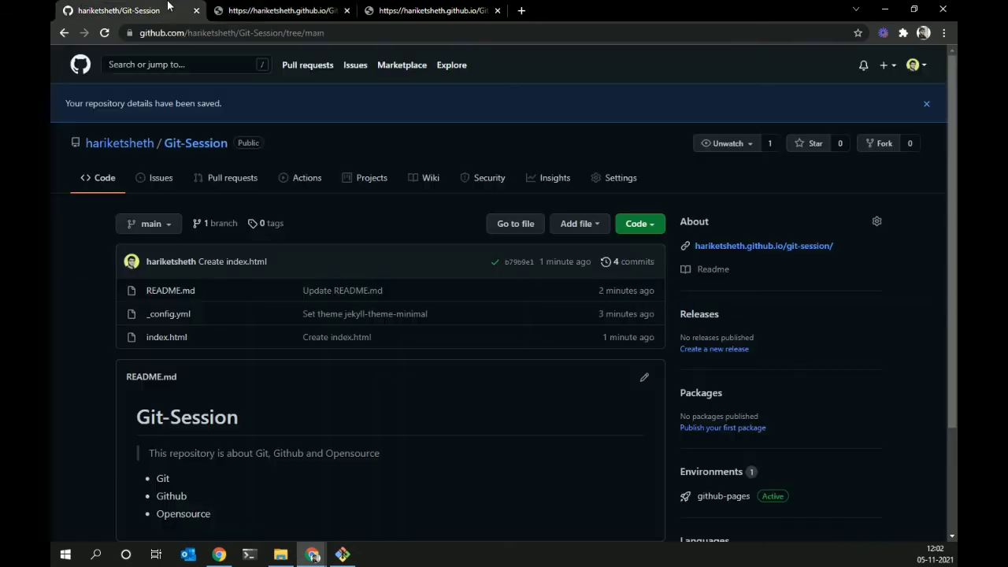
{"action": "left_click", "coordinate": [347, 11]}
{"action": "left_click", "coordinate": [347, 11]}
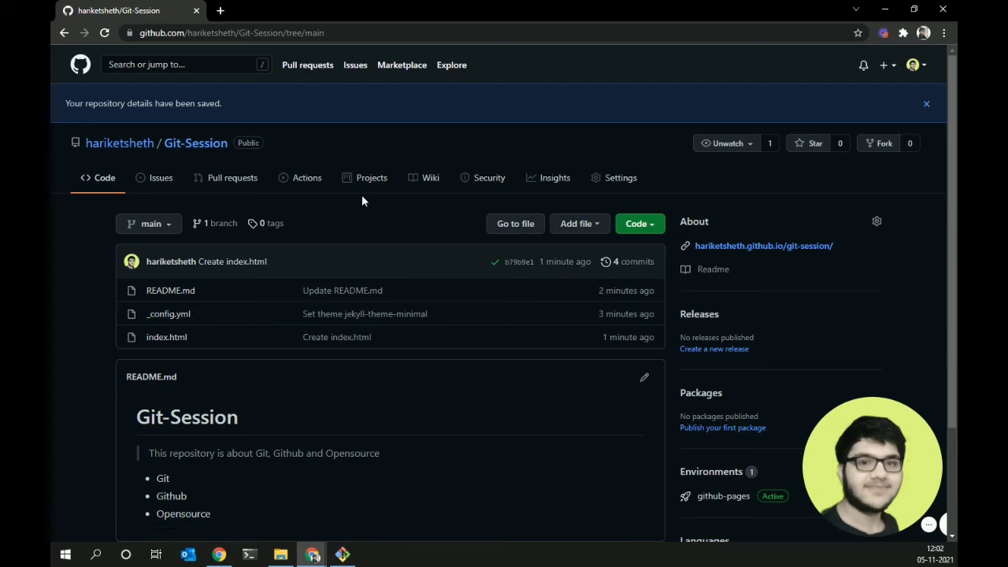
- Dismiss the 'repository details saved' banner and show the Unwatch notification options
{"action": "left_click", "coordinate": [881, 149]}
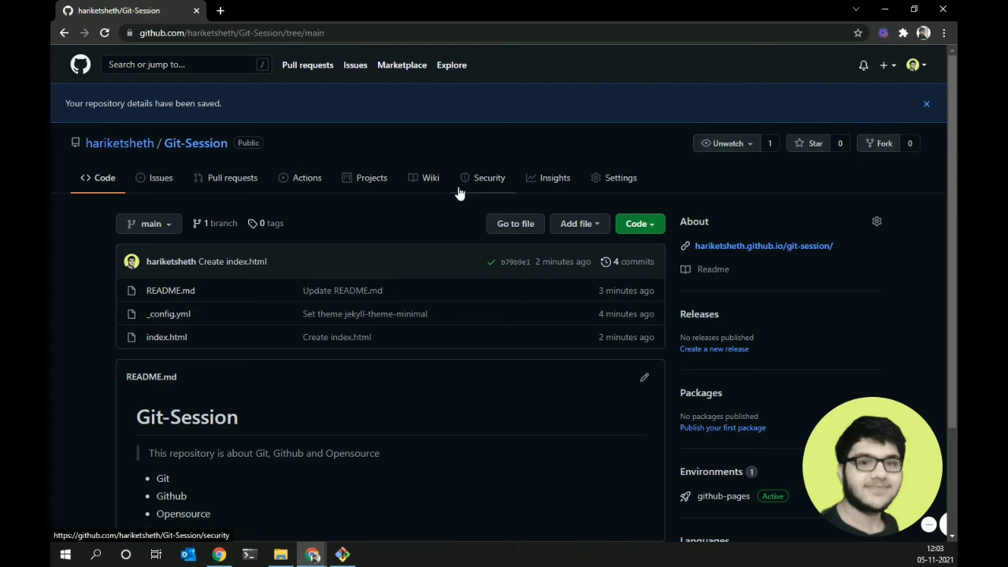
{"action": "left_click", "coordinate": [927, 103]}
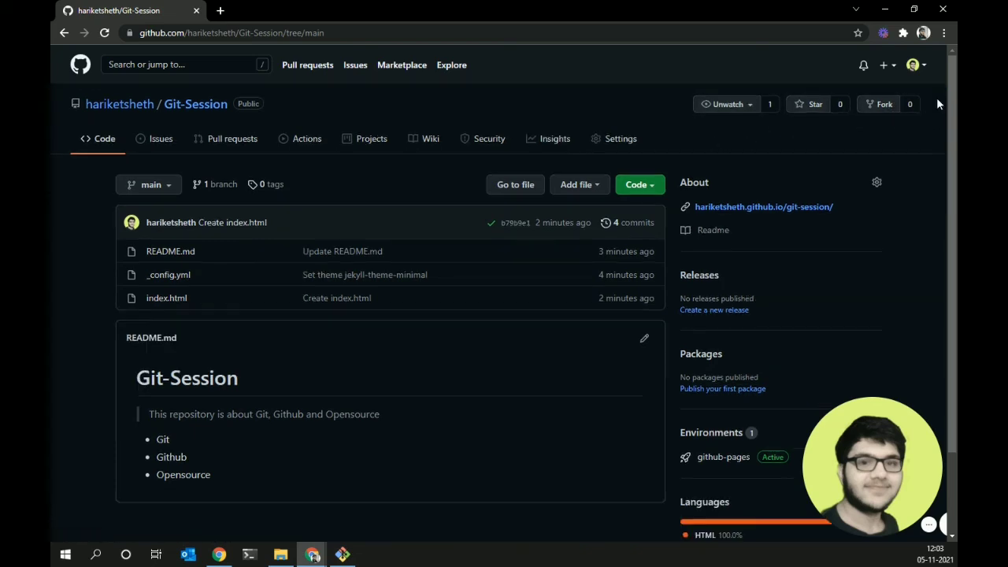
{"action": "left_click", "coordinate": [738, 111]}
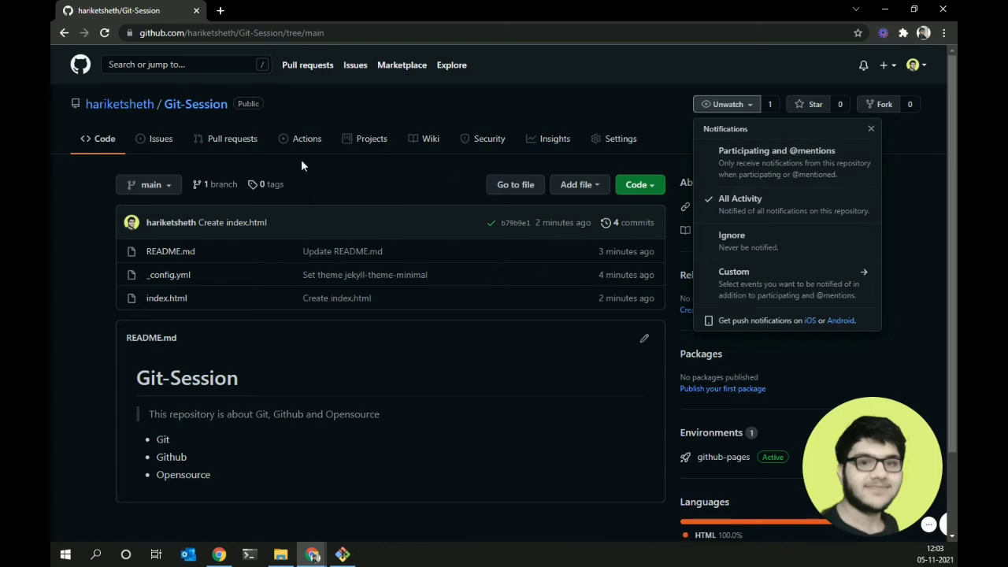
- Close the Unwatch dropdown and go to the notifications inbox
{"action": "left_click", "coordinate": [319, 183]}
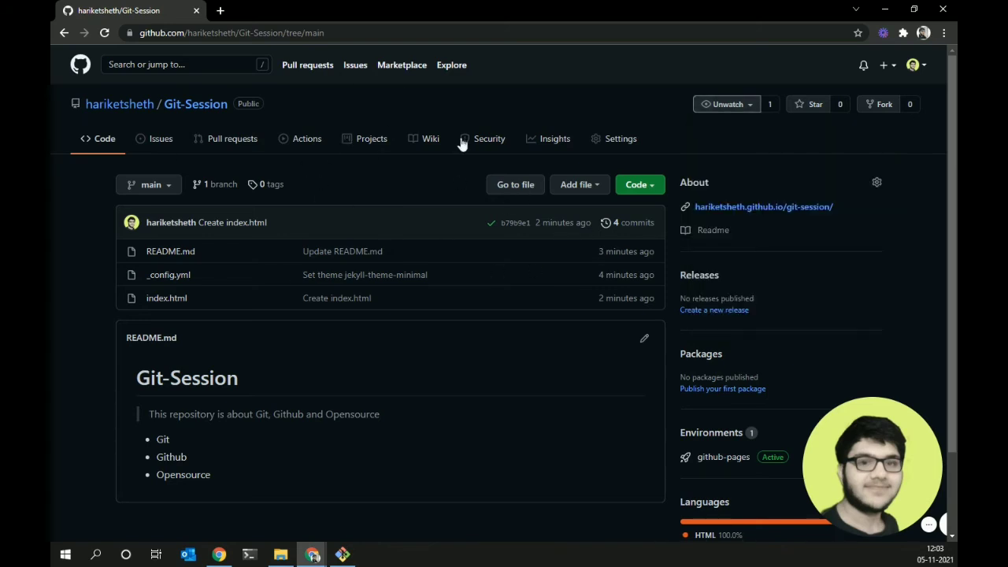
{"action": "left_click", "coordinate": [863, 69]}
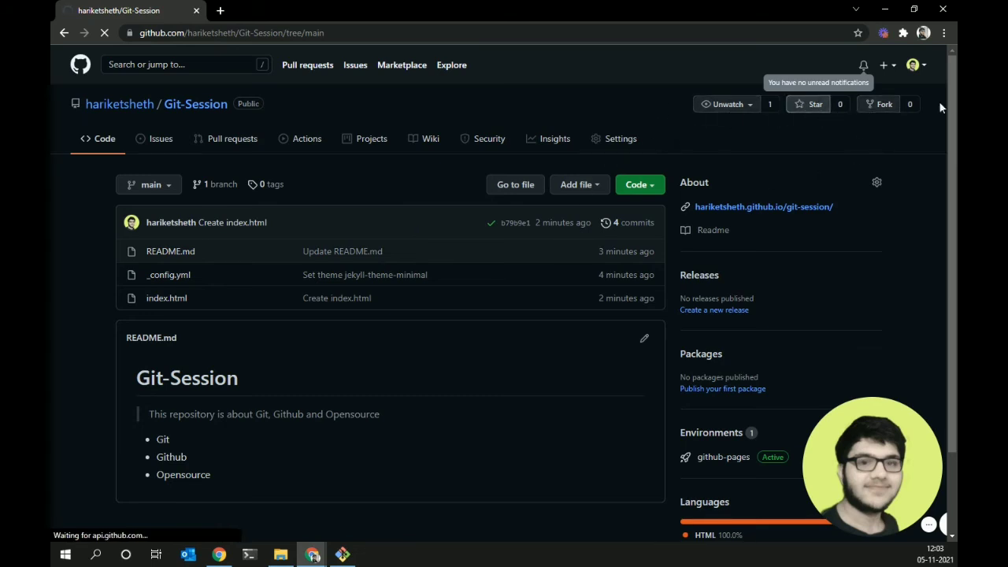
- Go from Notifications back to the GitHub home dashboard via the logo
{"action": "left_click", "coordinate": [203, 105]}
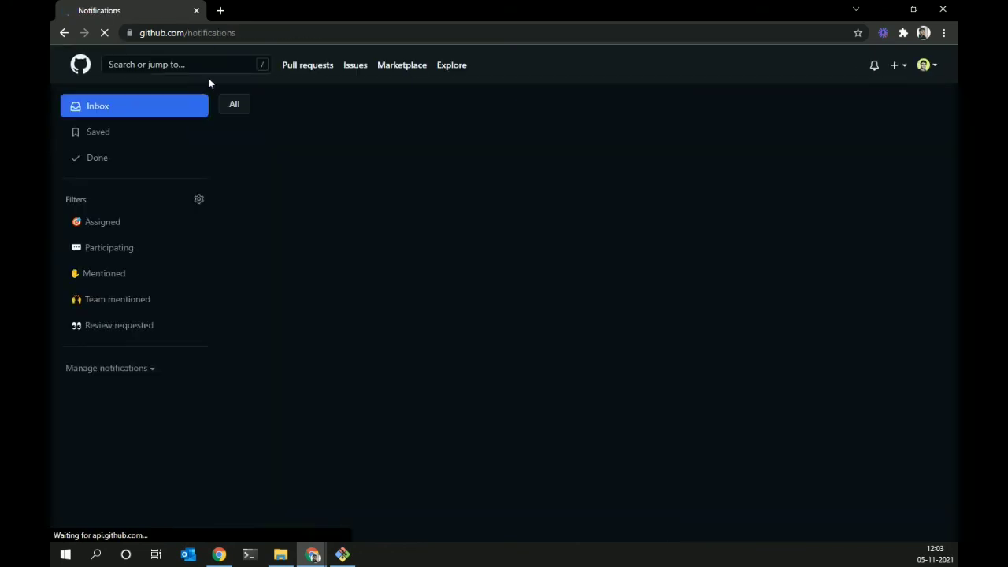
{"action": "left_click", "coordinate": [207, 67]}
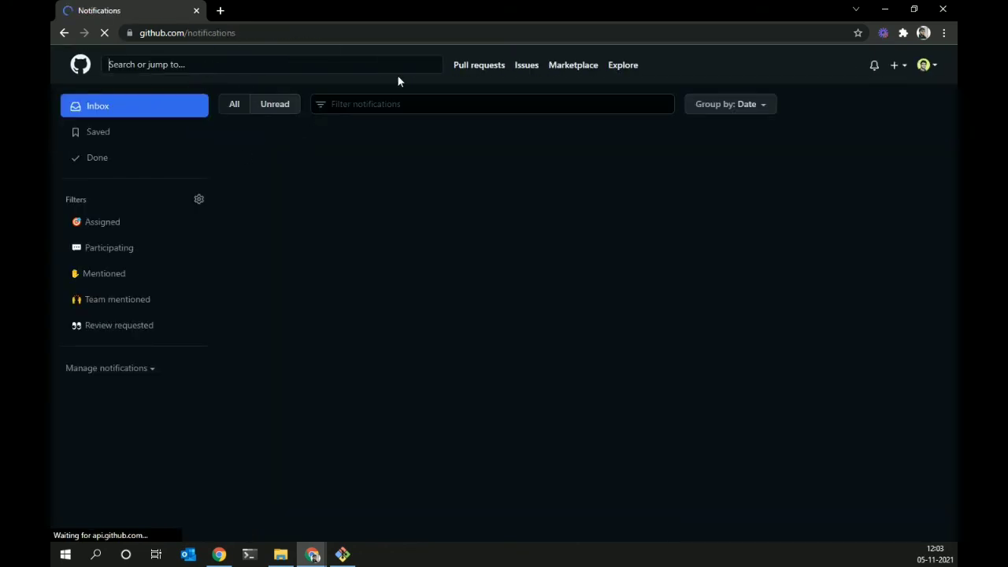
{"action": "left_click", "coordinate": [83, 70]}
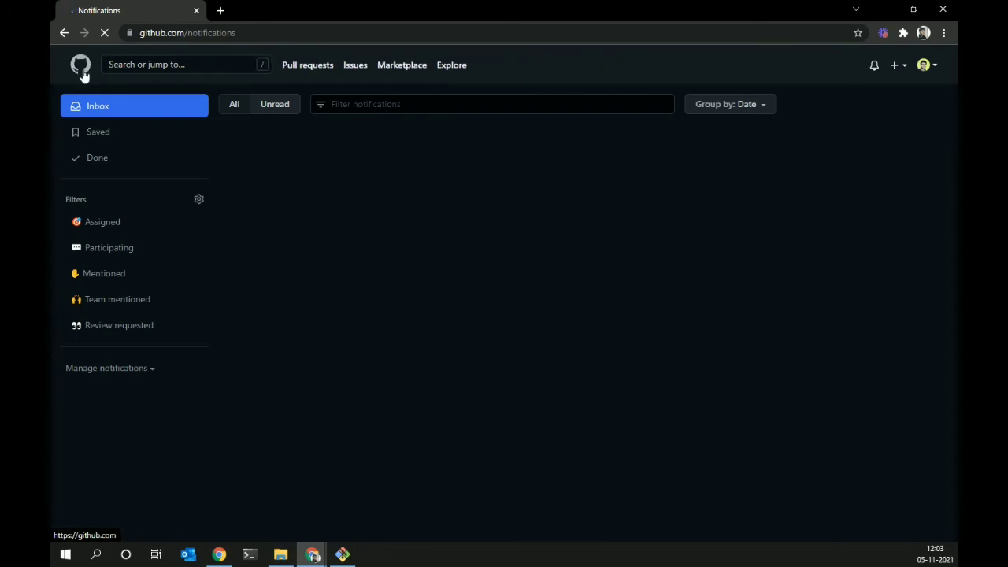
{"action": "left_click_drag", "start_coordinate": [284, 35], "coordinate": [193, 35]}
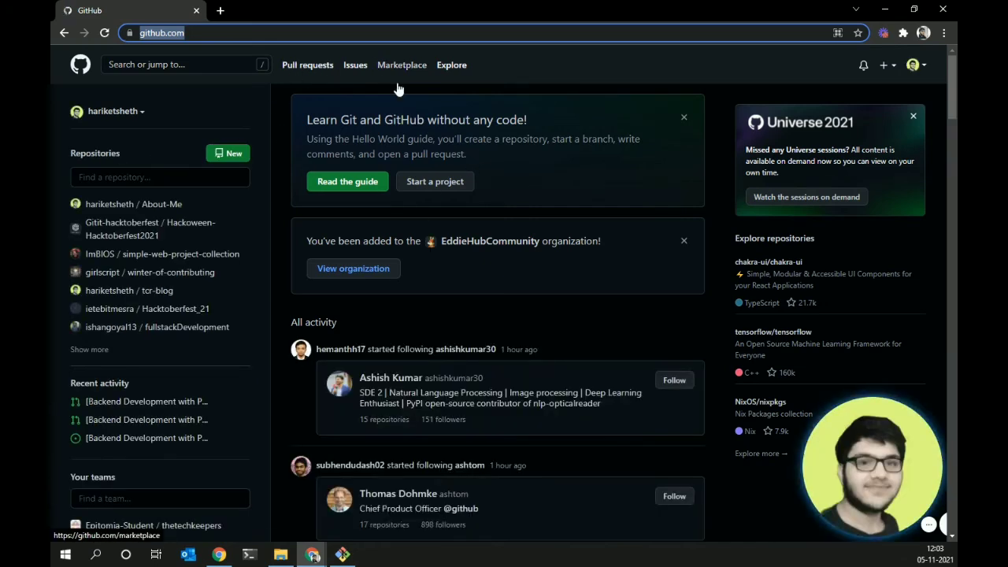
- Browse your created pull requests and issues, then go to GitHub Marketplace
{"action": "left_click", "coordinate": [308, 78]}
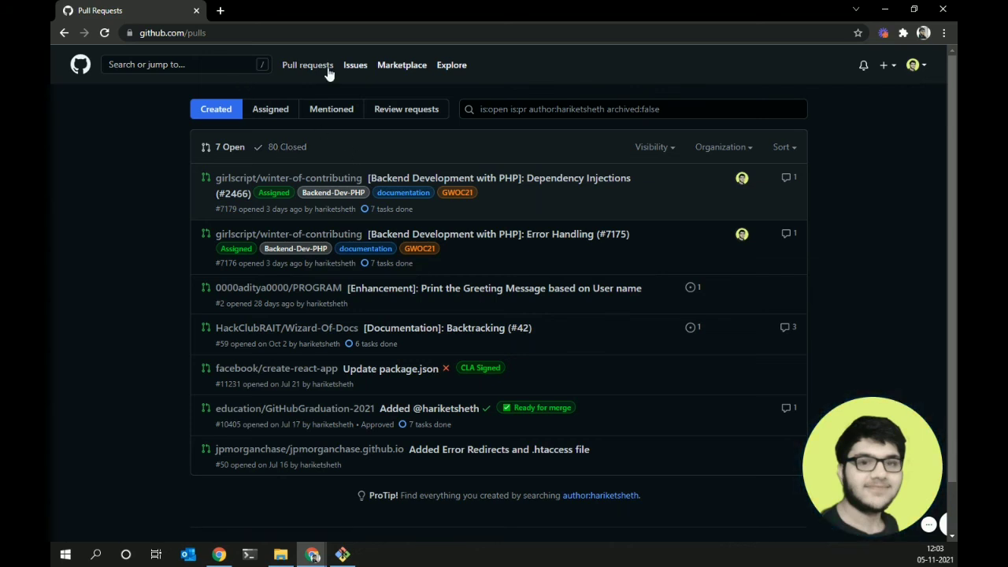
{"action": "left_click", "coordinate": [356, 68]}
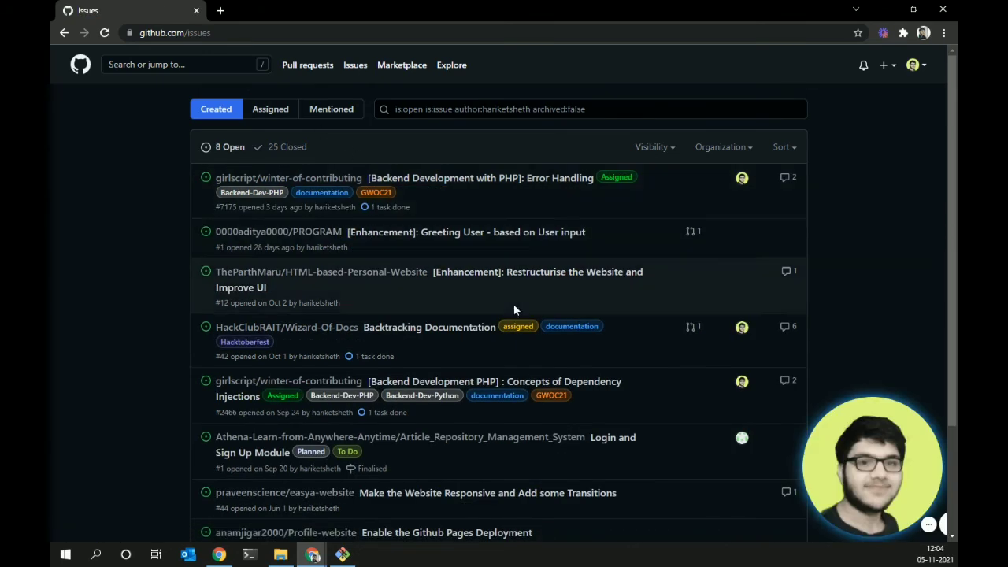
{"action": "left_click", "coordinate": [394, 72]}
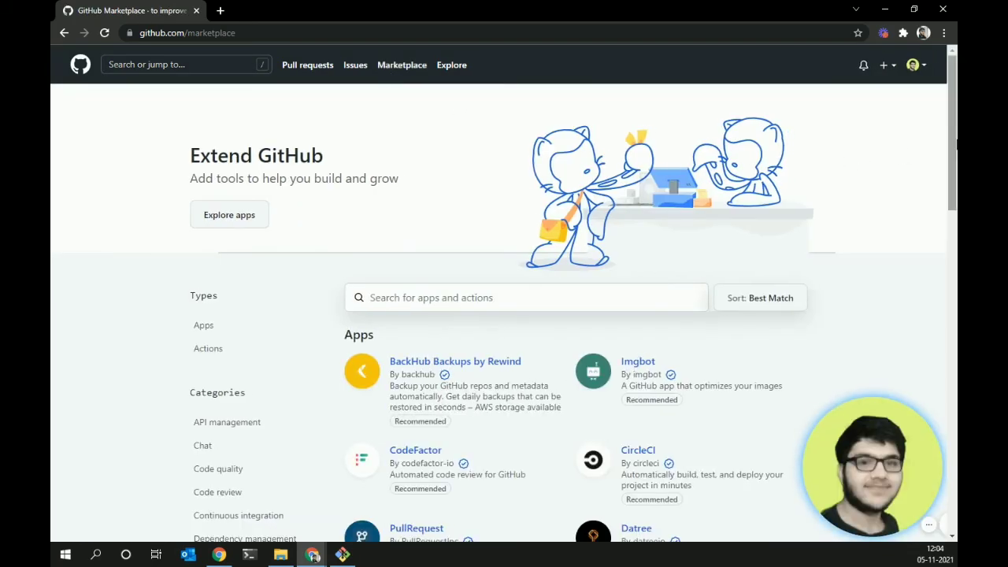
- Leave the Marketplace listings for Explore and browse its recommended and trending repositories
{"action": "left_click_drag", "start_coordinate": [954, 90], "coordinate": [955, 149]}
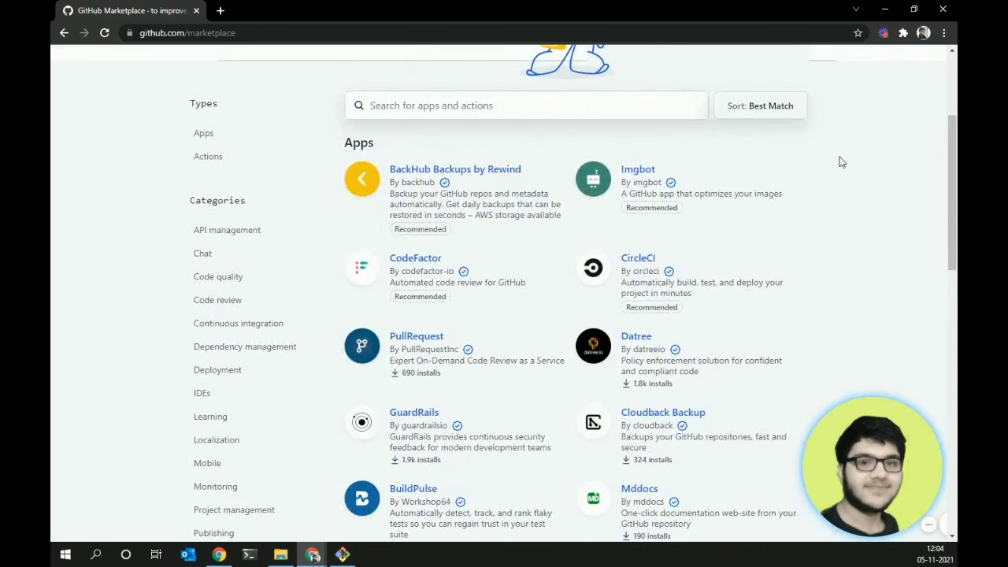
{"action": "scroll", "coordinate": [841, 161], "scroll_direction": "up", "scroll_amount": 3}
{"action": "left_click", "coordinate": [453, 79]}
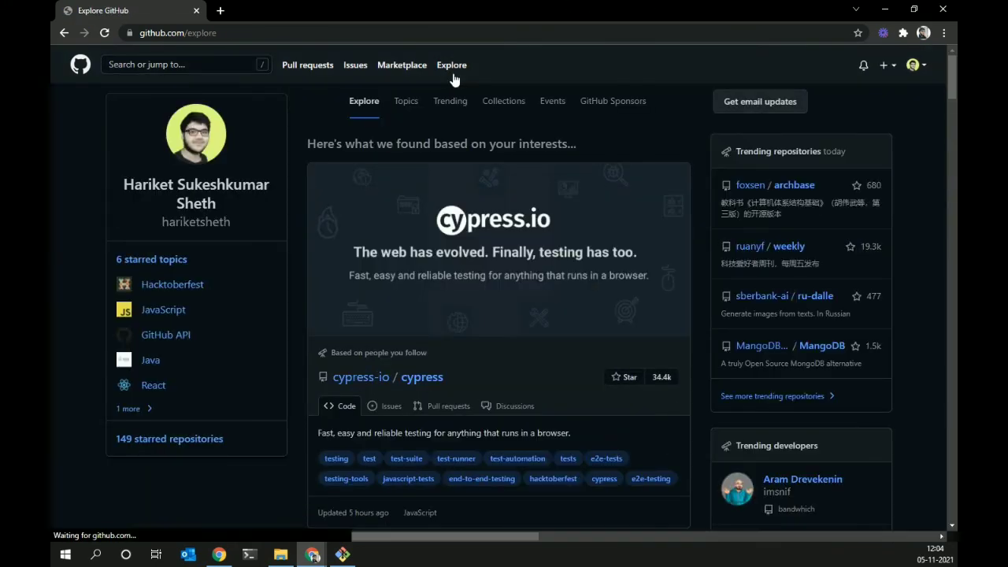
{"action": "scroll", "coordinate": [817, 224], "scroll_direction": "down", "scroll_amount": 10}
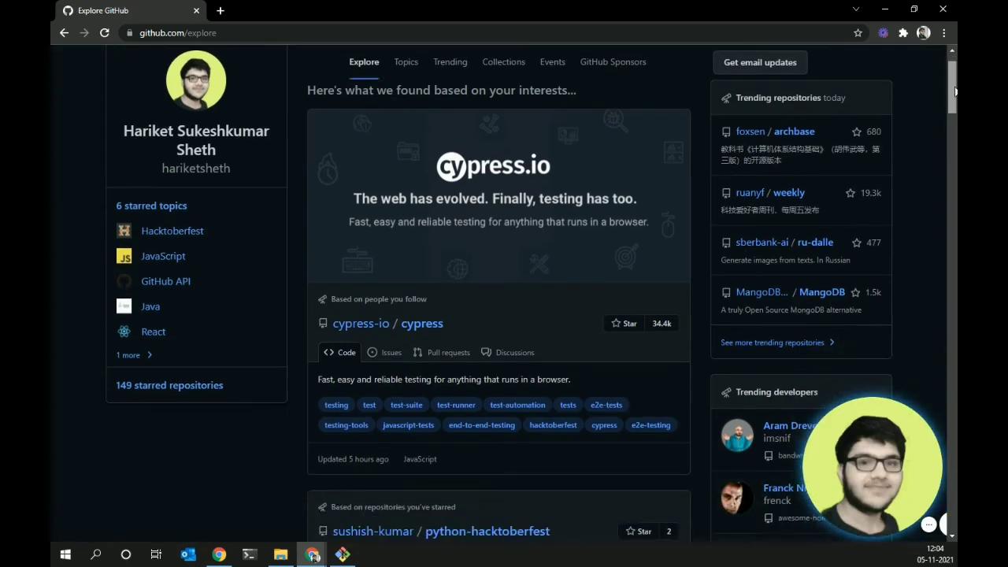
{"action": "scroll", "coordinate": [951, 343], "scroll_direction": "down", "scroll_amount": 15}
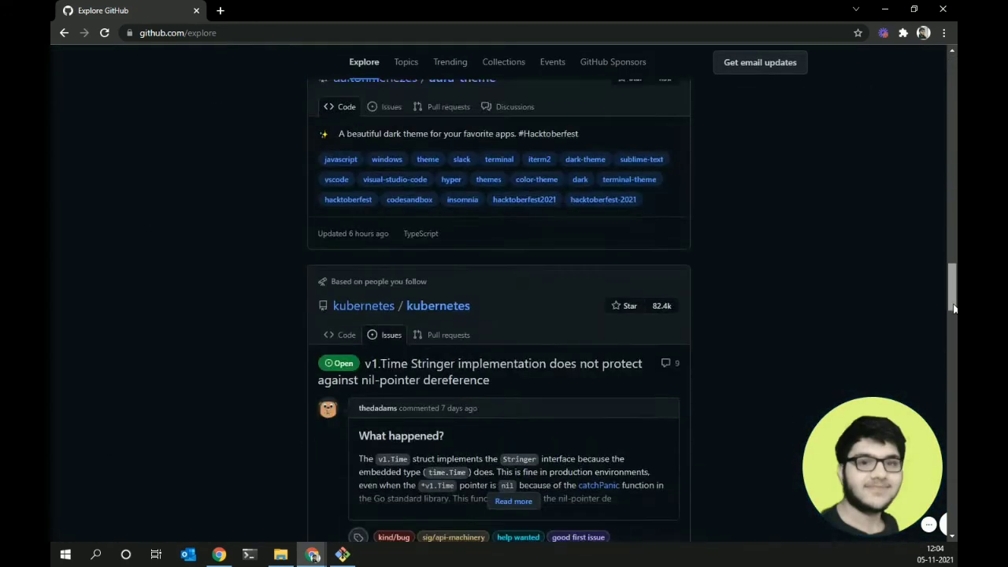
{"action": "left_click_drag", "start_coordinate": [950, 340], "coordinate": [951, 227]}
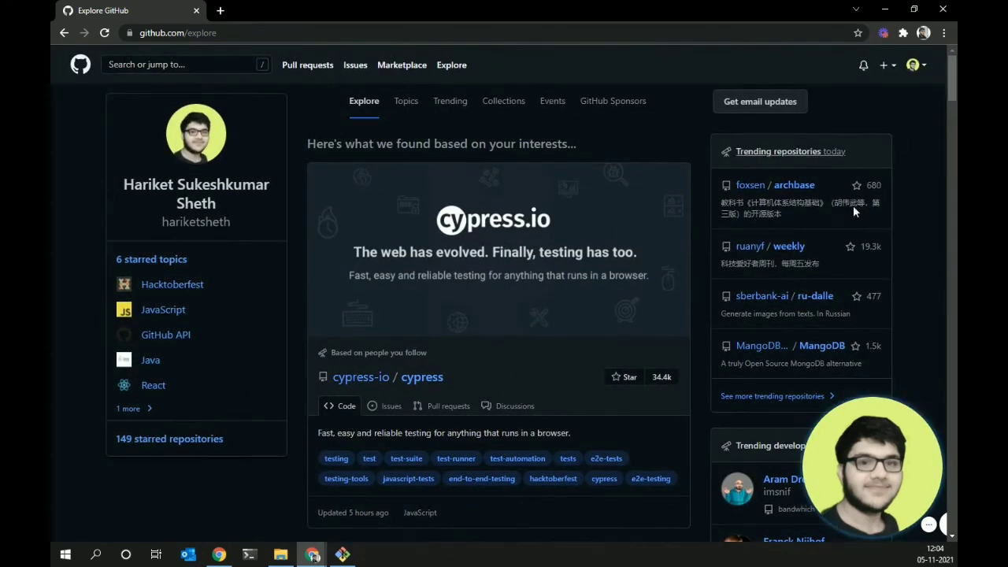
- Browse the Topics and Trending pages, then return to Pull requests (7 open, 80 closed)
{"action": "left_click", "coordinate": [398, 101]}
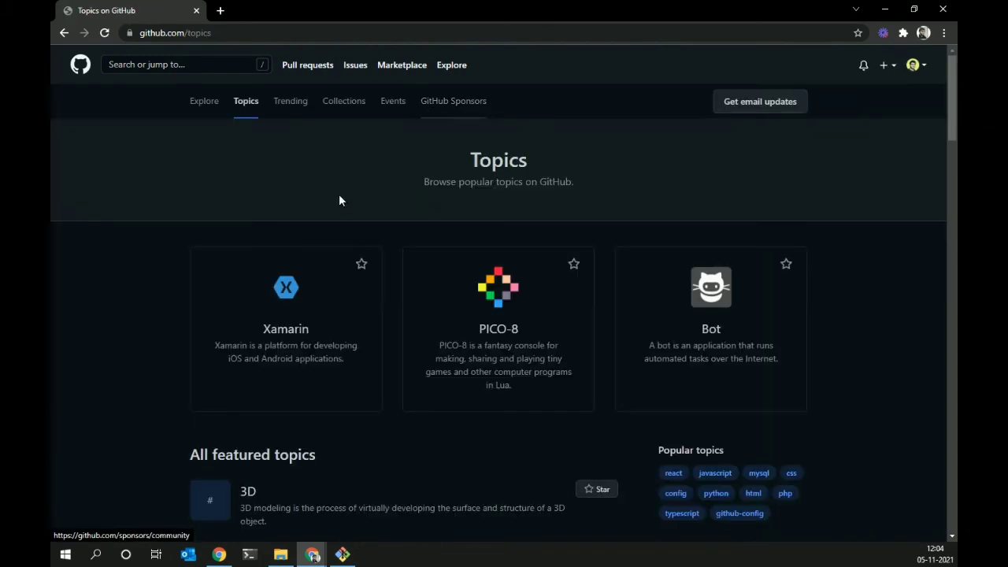
{"action": "mouse_move", "coordinate": [954, 107]}
{"action": "left_mouse_down"}
{"action": "mouse_move", "coordinate": [954, 390]}
{"action": "mouse_move", "coordinate": [954, 102]}
{"action": "left_mouse_up"}
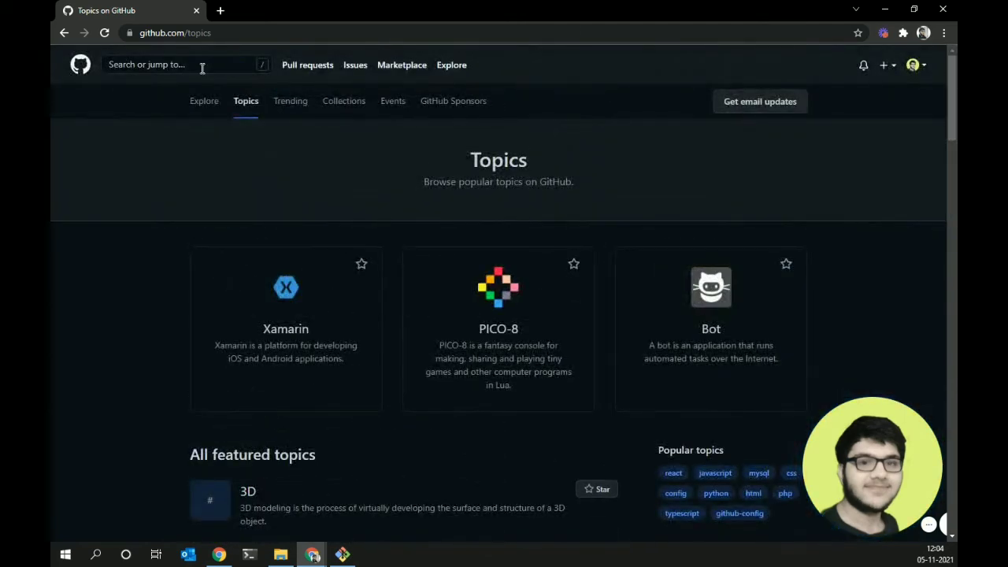
{"action": "left_click", "coordinate": [291, 109]}
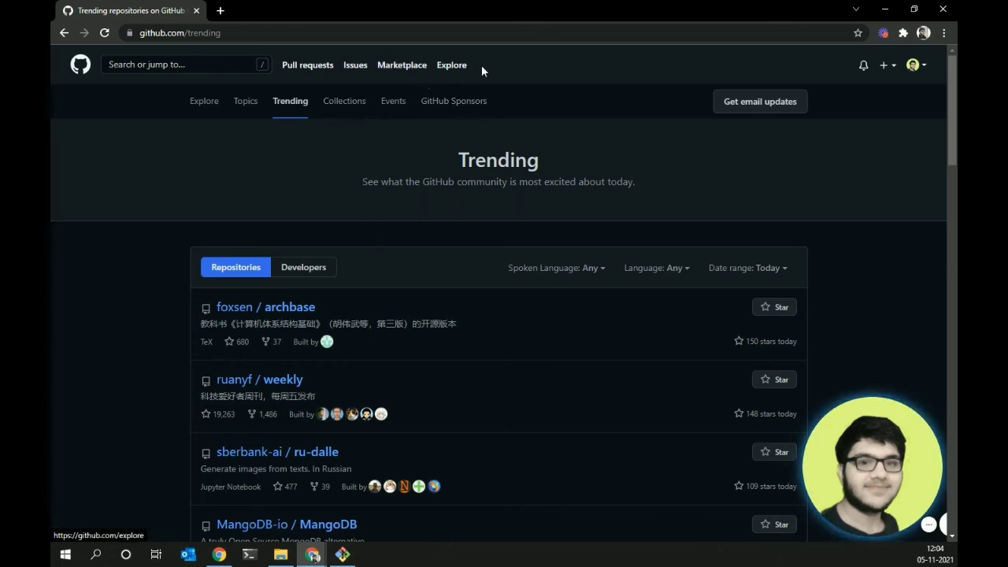
{"action": "left_click", "coordinate": [312, 79]}
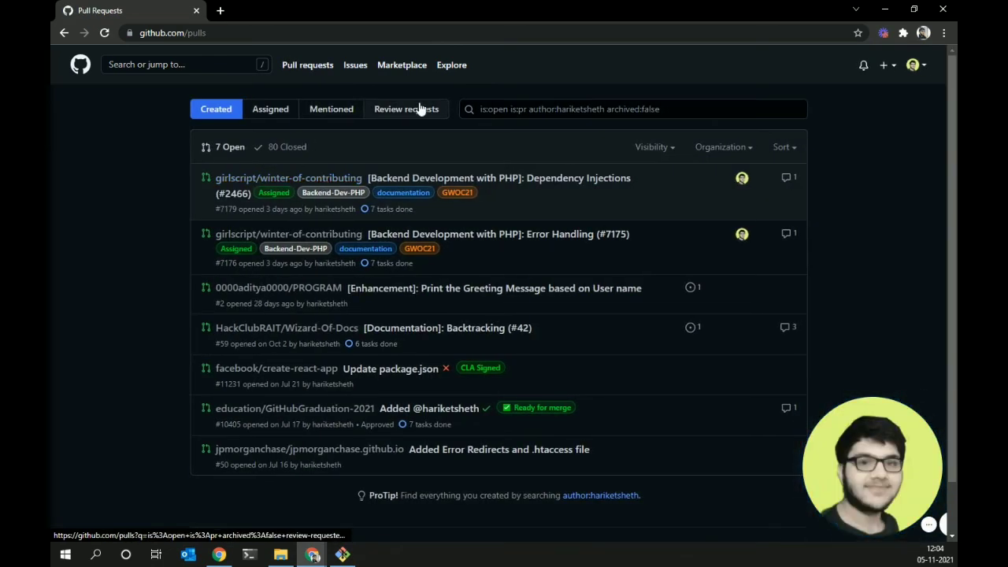
- Open girlscript/winter-of-contributing from the pull request list, then its open-source topic tag
{"action": "left_click", "coordinate": [337, 183]}
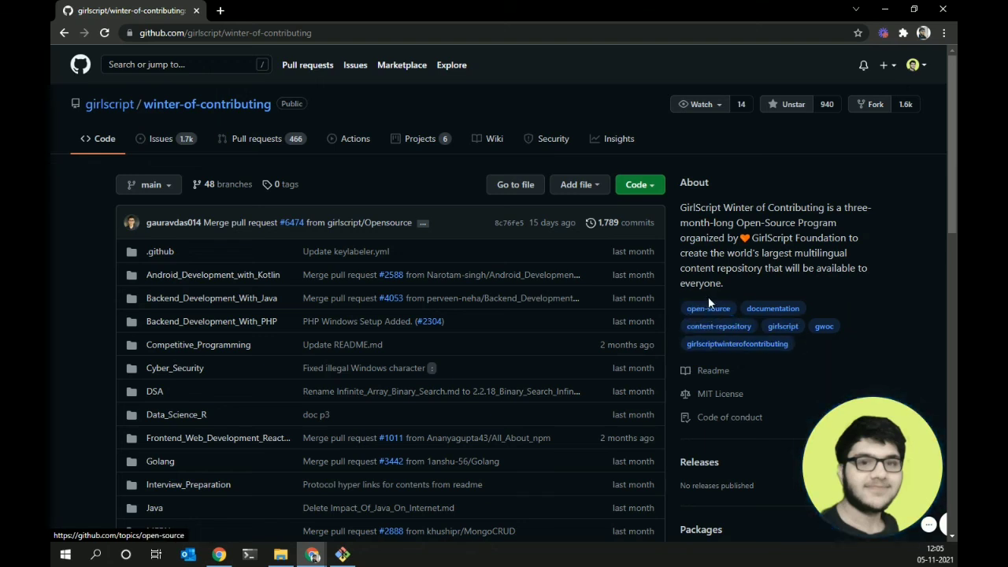
{"action": "left_click", "coordinate": [708, 304]}
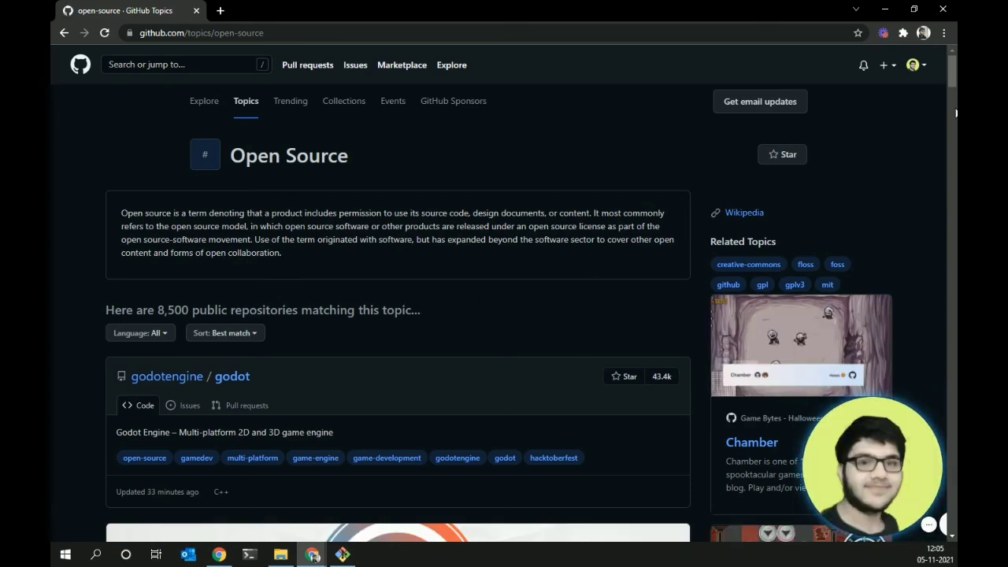
- Filter the Open Source topic to C++ repositories sorted by Recently updated
{"action": "left_click_drag", "start_coordinate": [950, 84], "coordinate": [950, 90]}
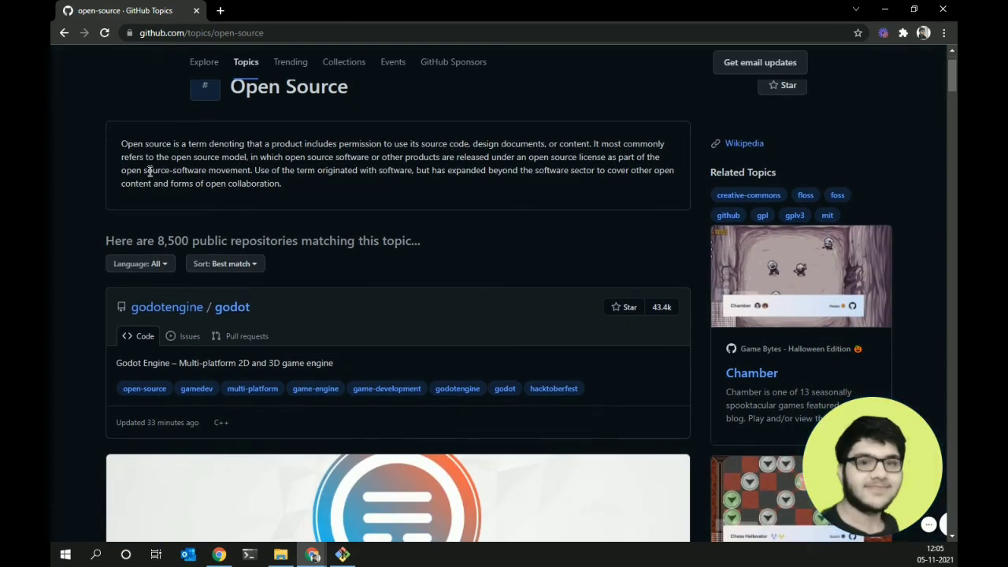
{"action": "left_click", "coordinate": [154, 265]}
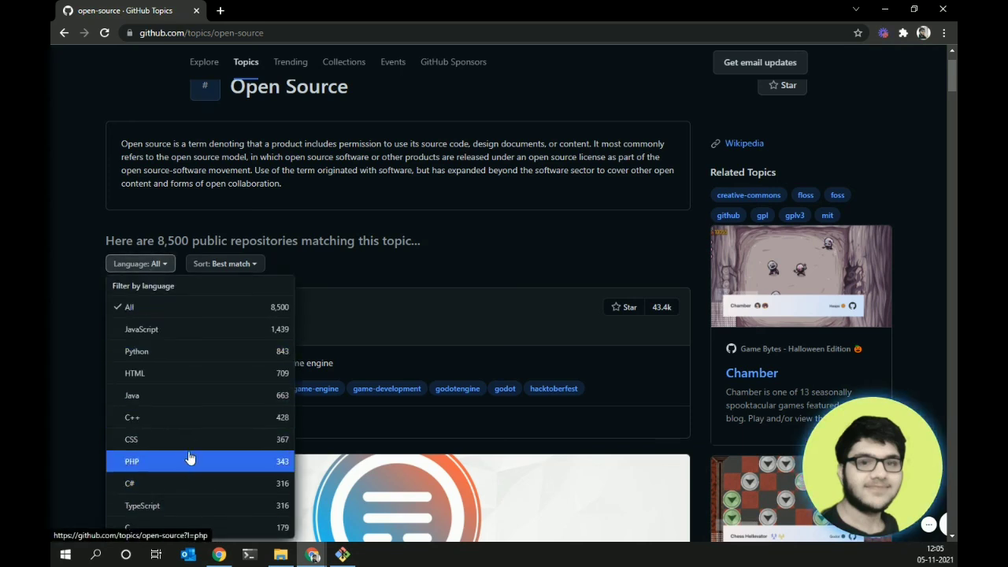
{"action": "left_click", "coordinate": [175, 419]}
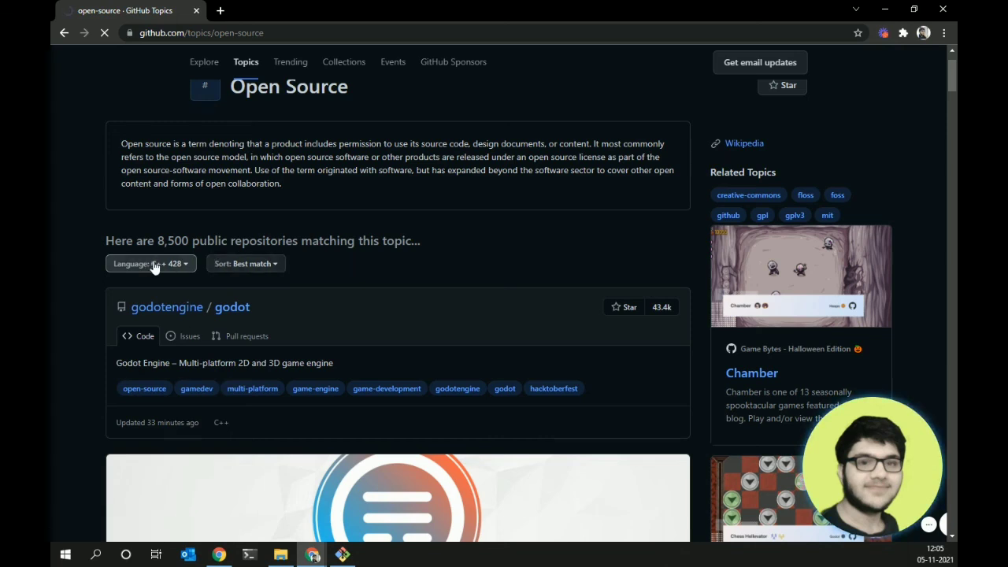
{"action": "left_click", "coordinate": [281, 264]}
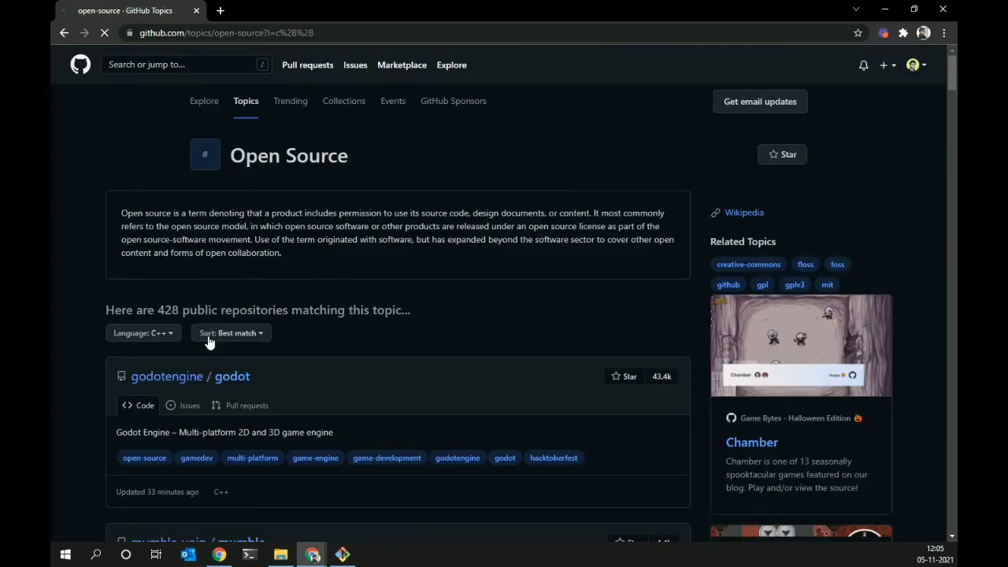
{"action": "left_click", "coordinate": [232, 336]}
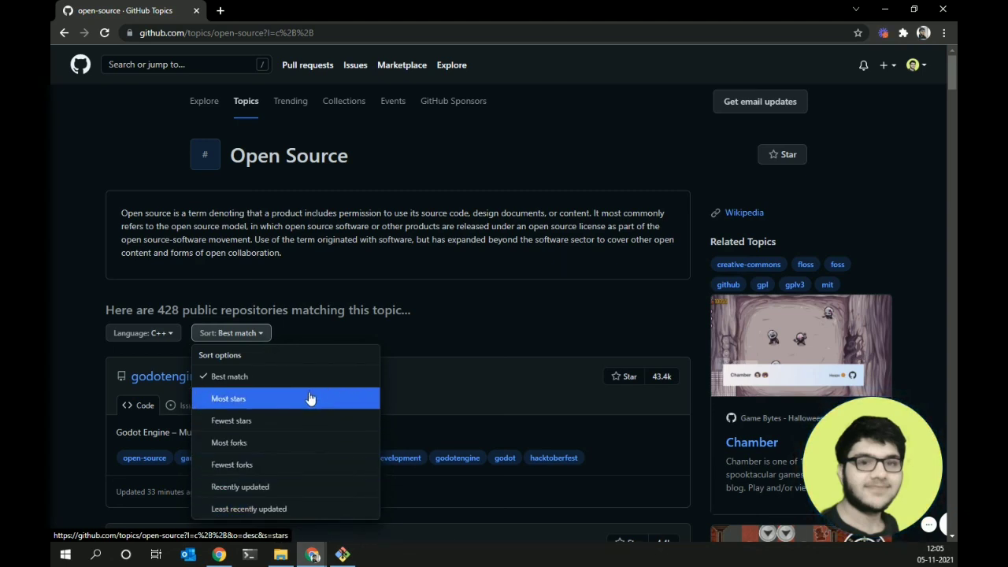
{"action": "left_click", "coordinate": [308, 490]}
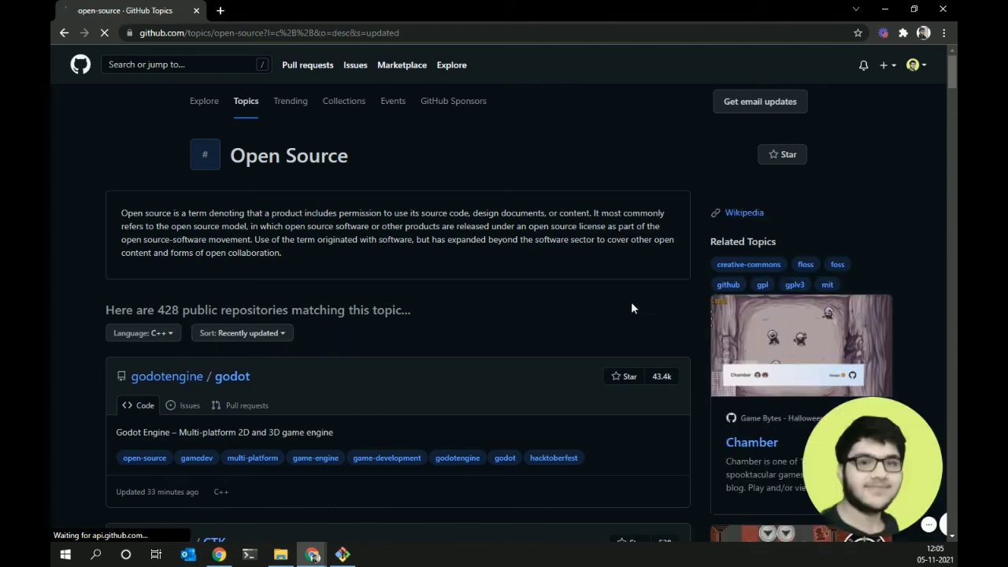
- Scroll the 428 C++ results led by godotengine/godot and bring up the account menu
{"action": "scroll", "coordinate": [953, 92], "scroll_direction": "down", "scroll_amount": 3}
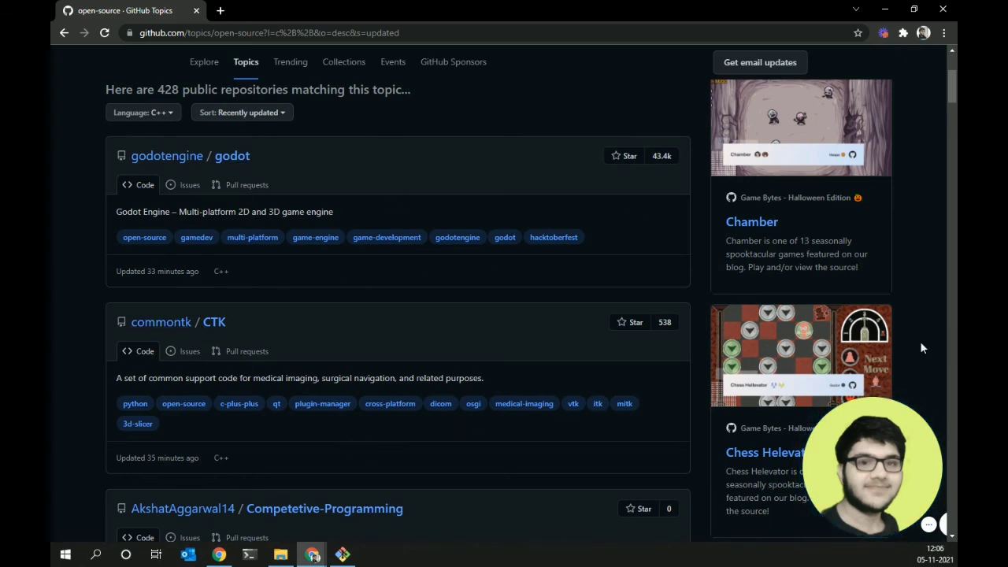
{"action": "left_click_drag", "start_coordinate": [955, 88], "coordinate": [951, 47]}
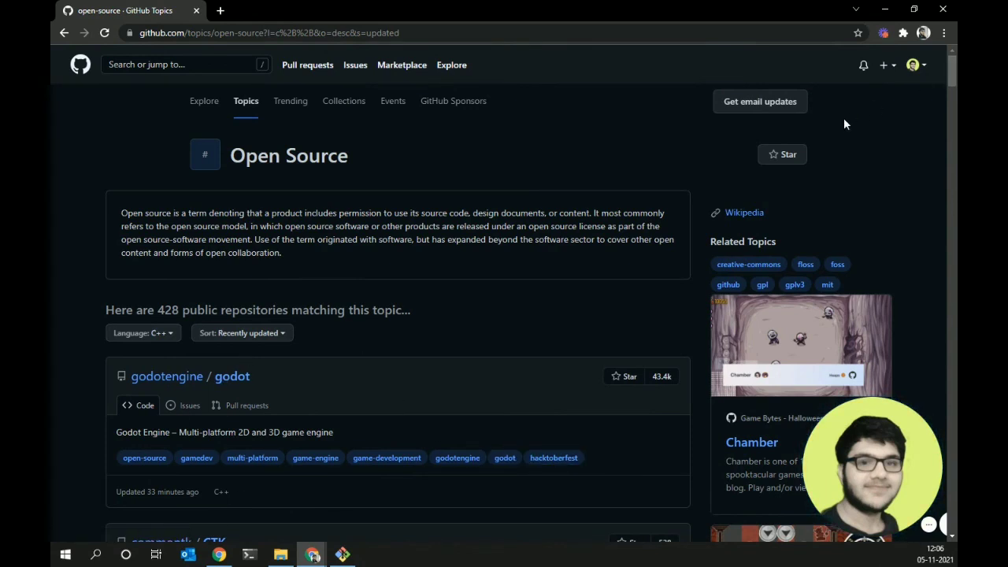
{"action": "left_click", "coordinate": [914, 67]}
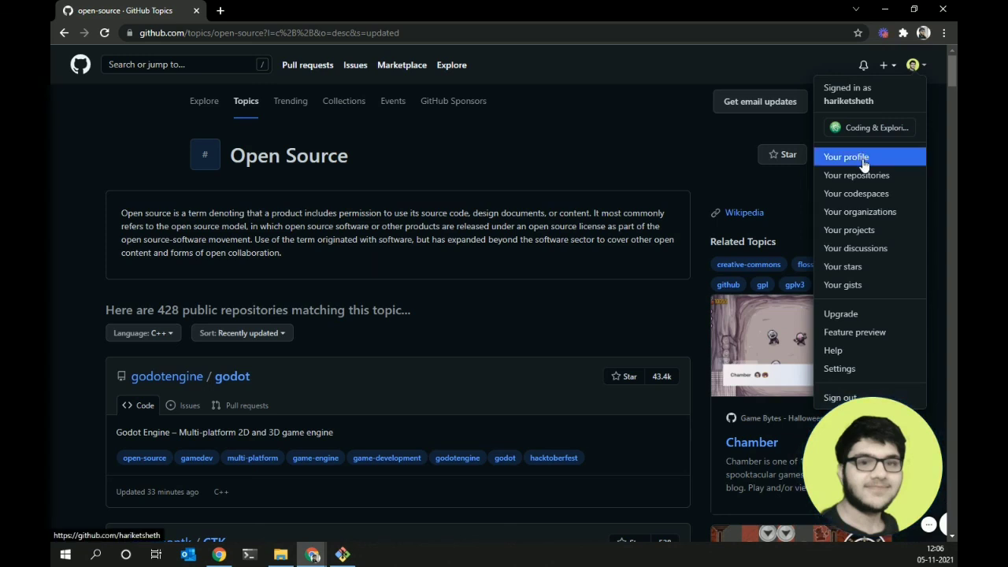